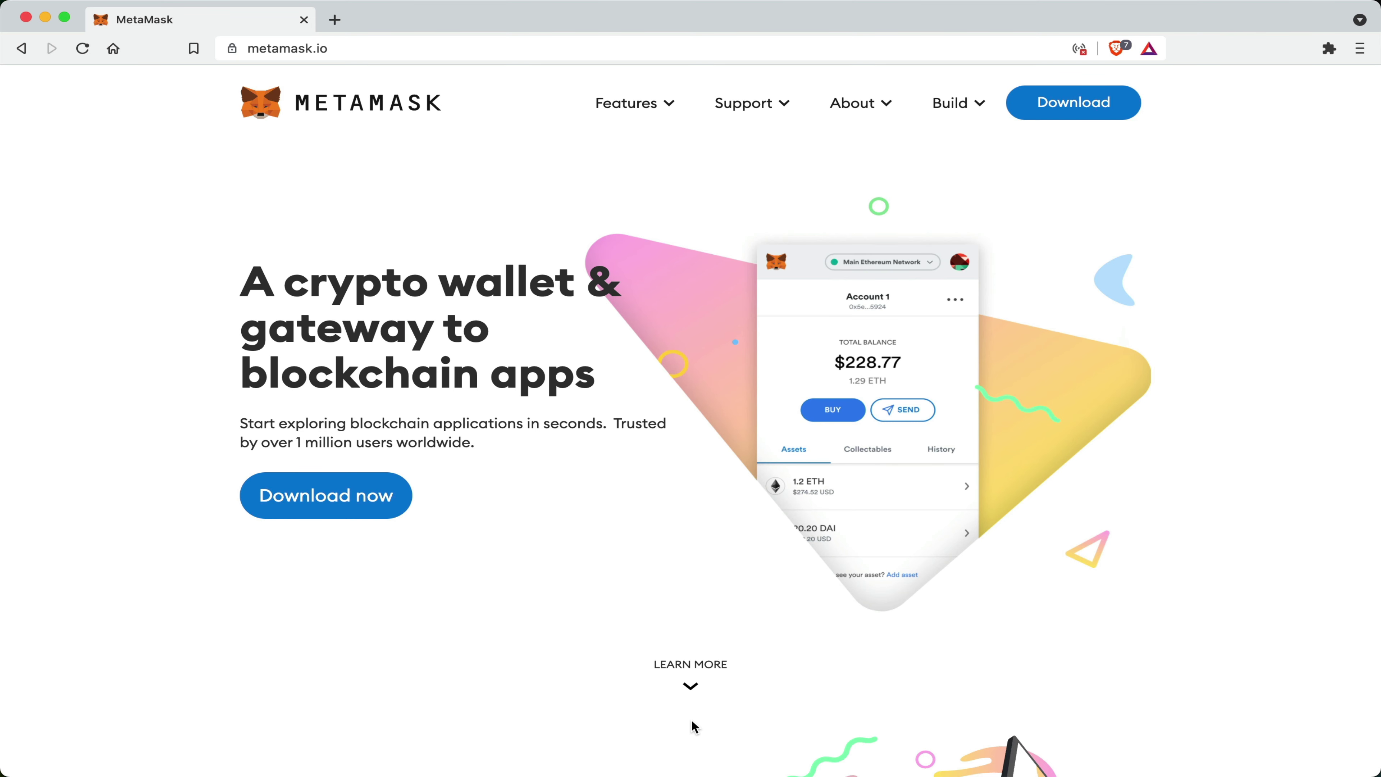
- Scroll down through the metamask.io home page sections, then back up a little
scroll(691, 724, down, 6)
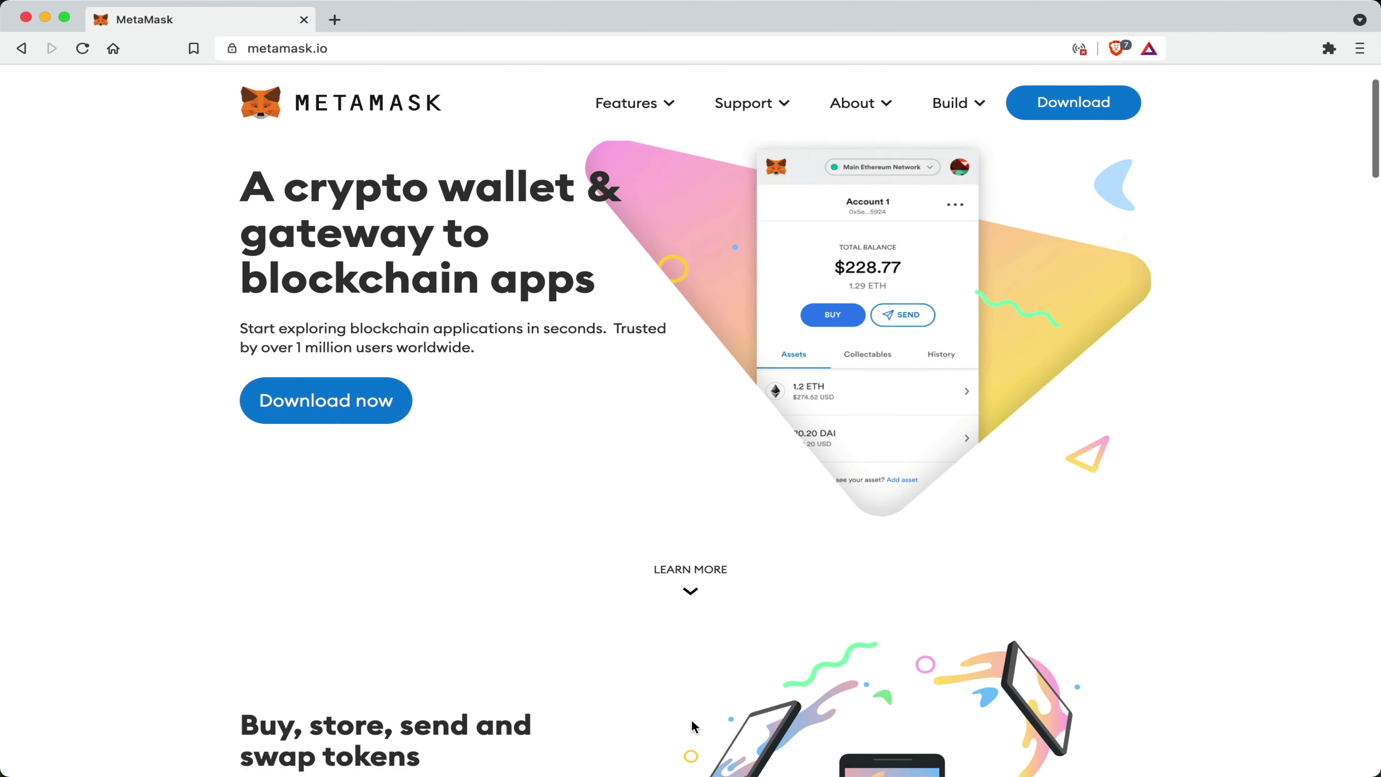
scroll(693, 723, down, 2)
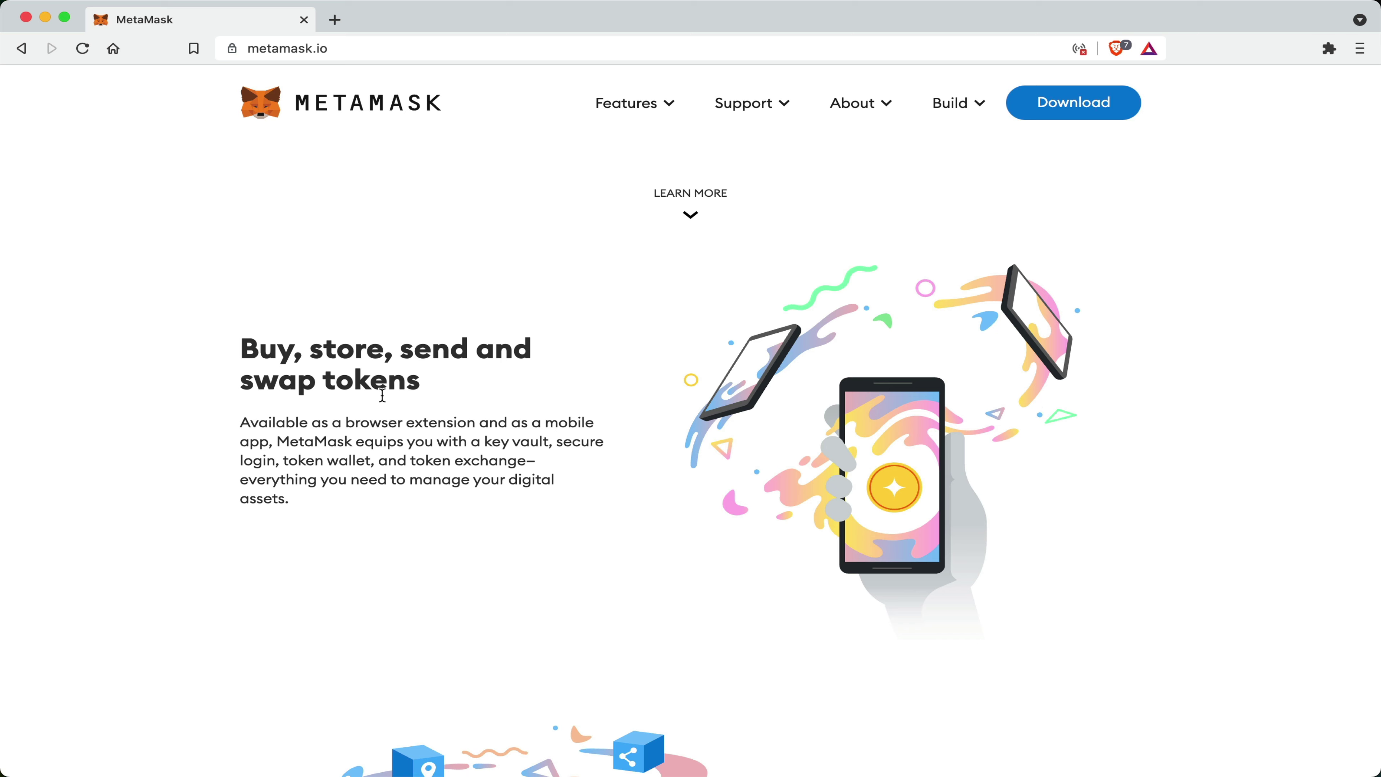
scroll(661, 562, down, 1)
scroll(661, 563, down, 8)
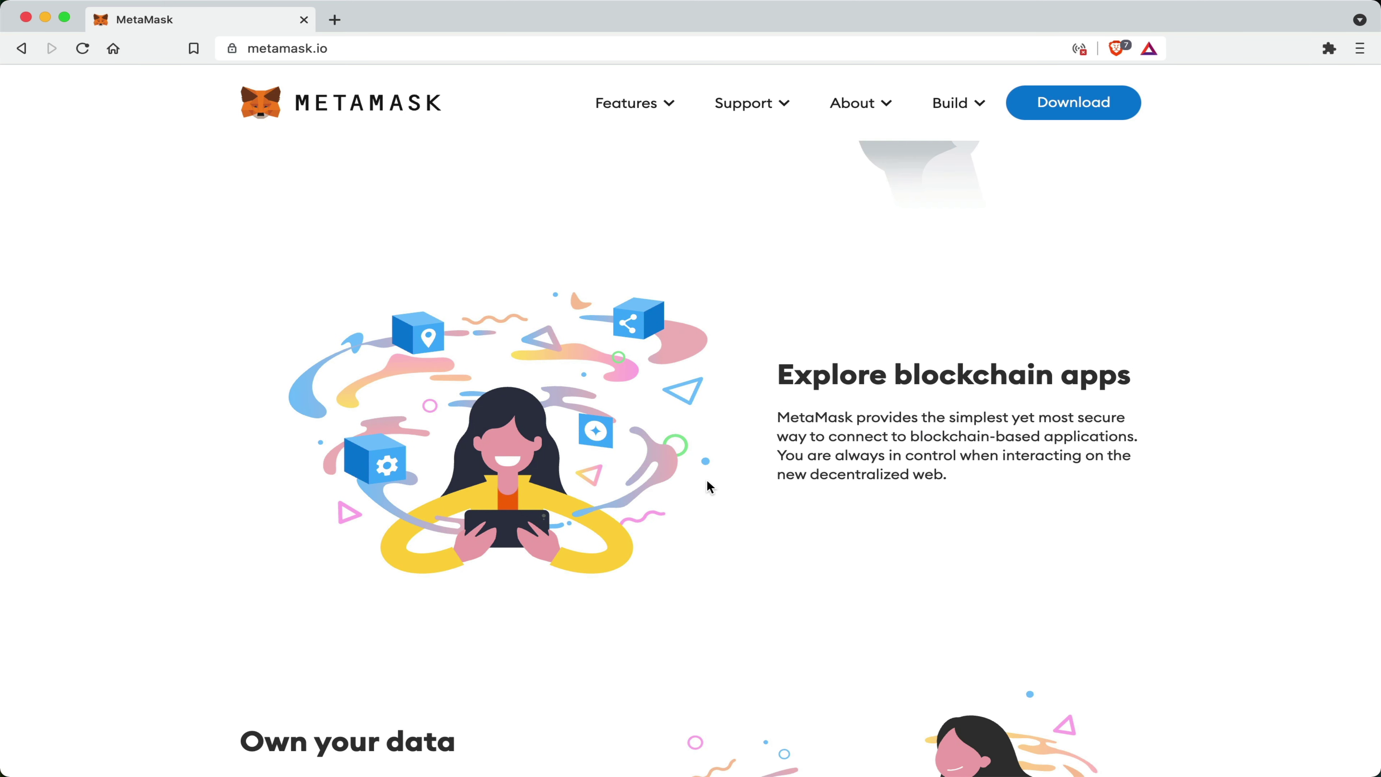
scroll(708, 483, down, 2)
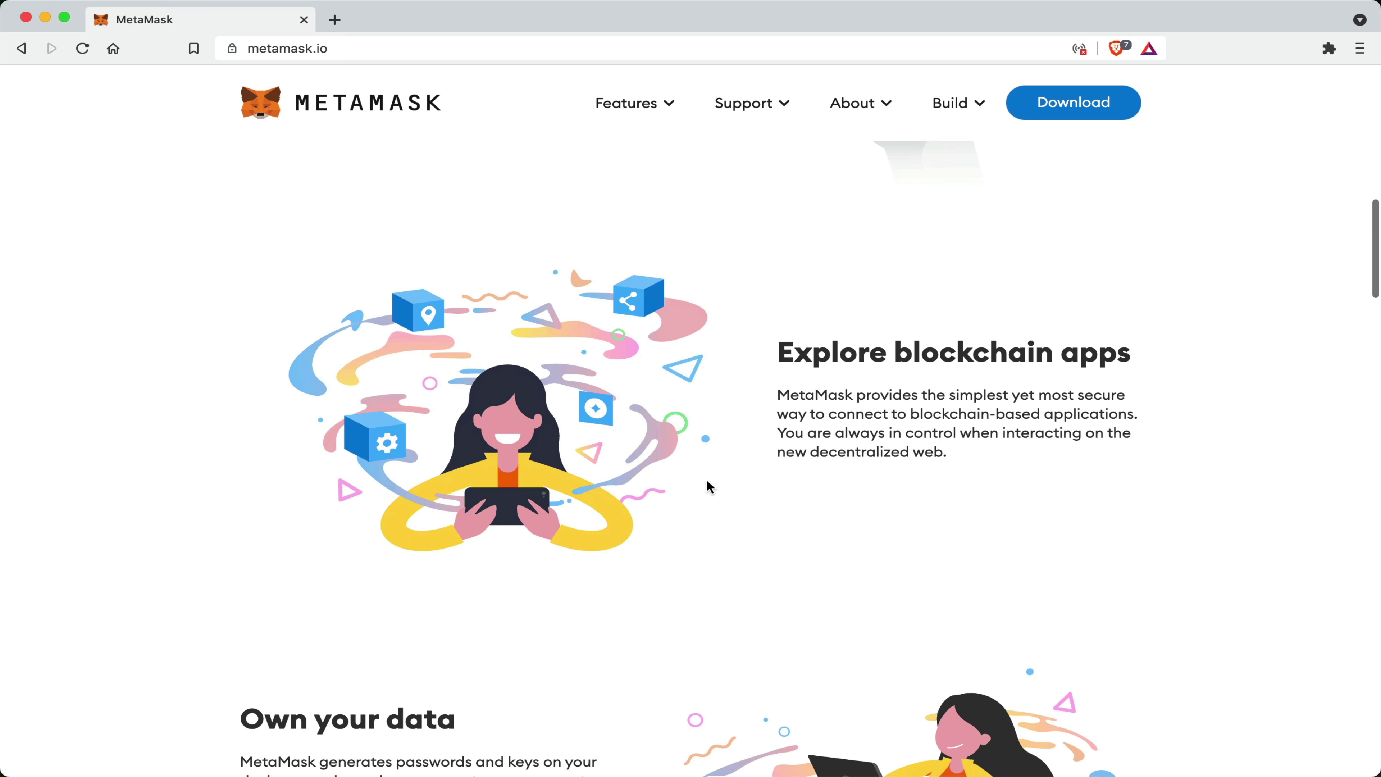
scroll(707, 480, down, 4)
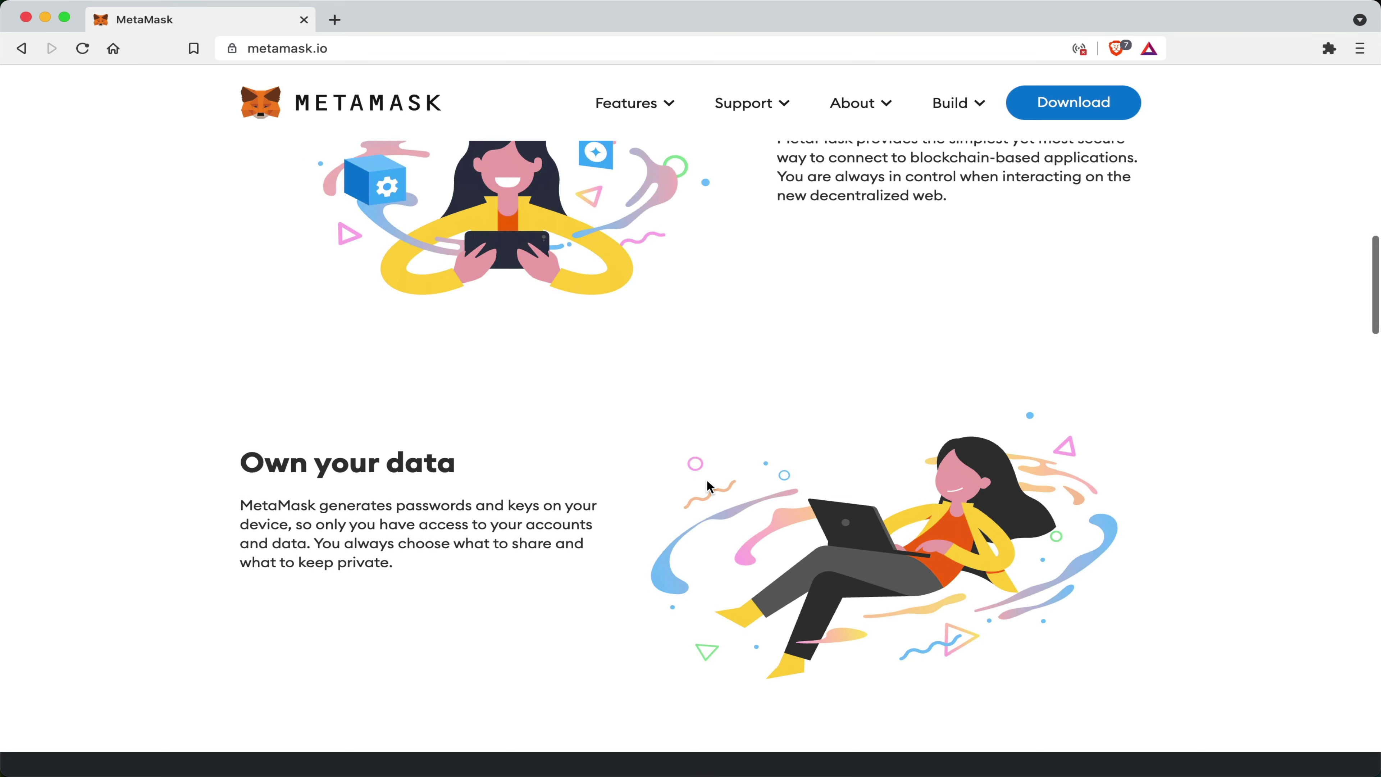
scroll(706, 480, down, 7)
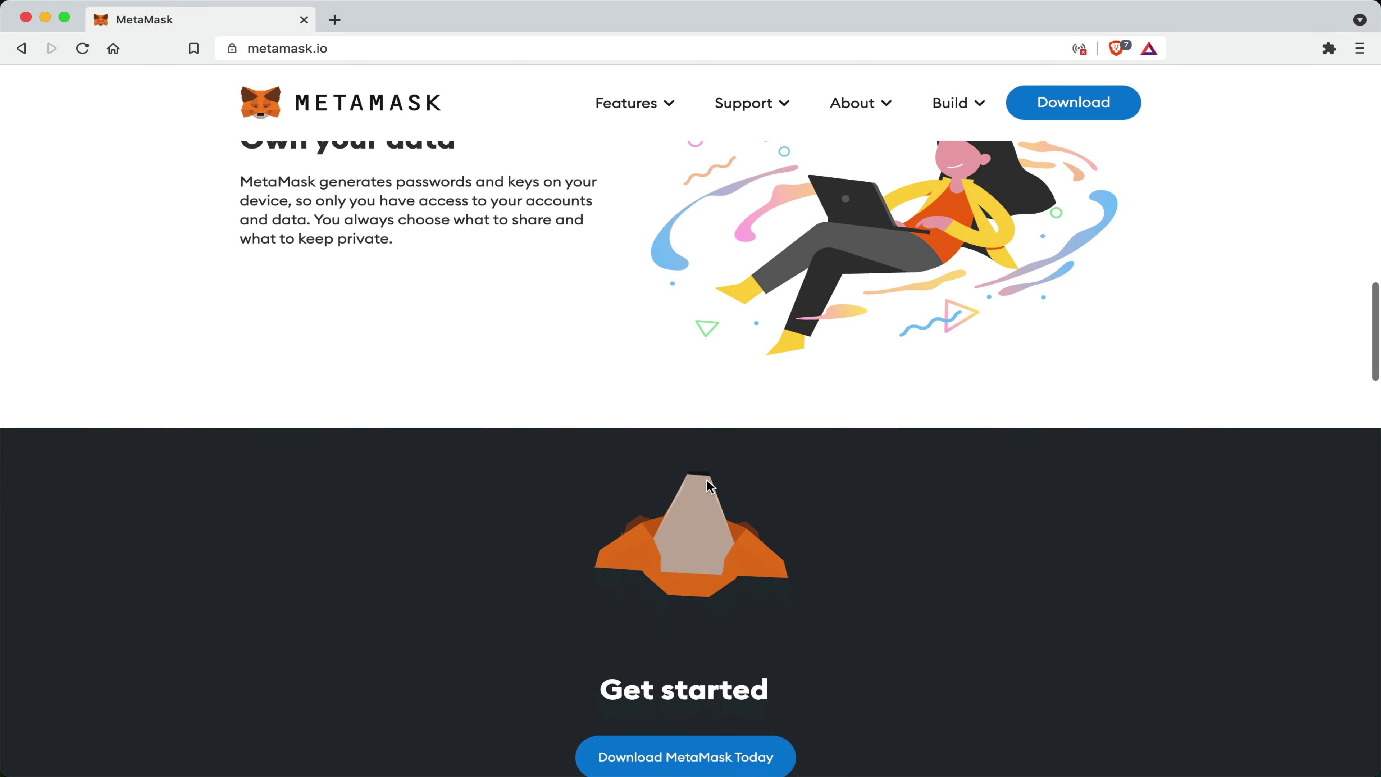
scroll(707, 480, down, 5)
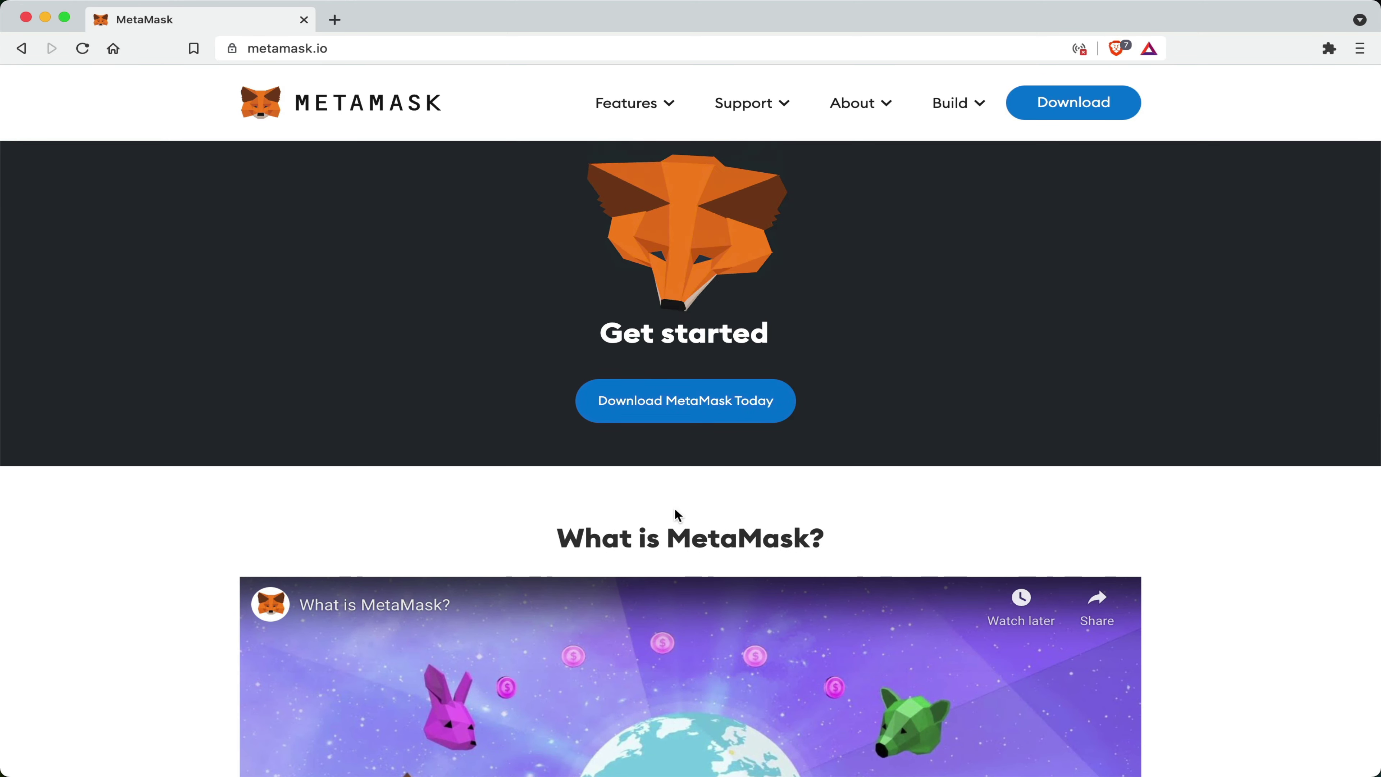
scroll(714, 632, down, 1)
scroll(714, 632, down, 4)
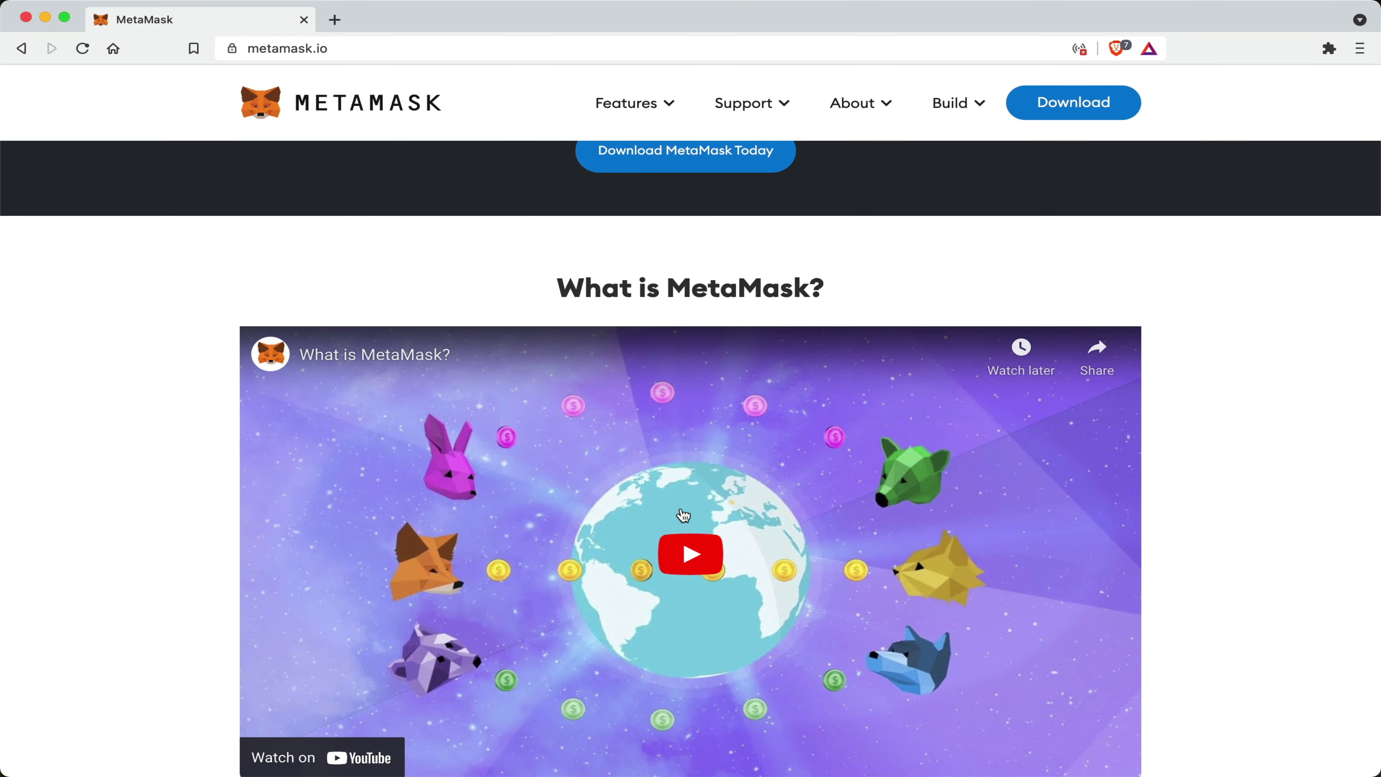
scroll(694, 508, up, 3)
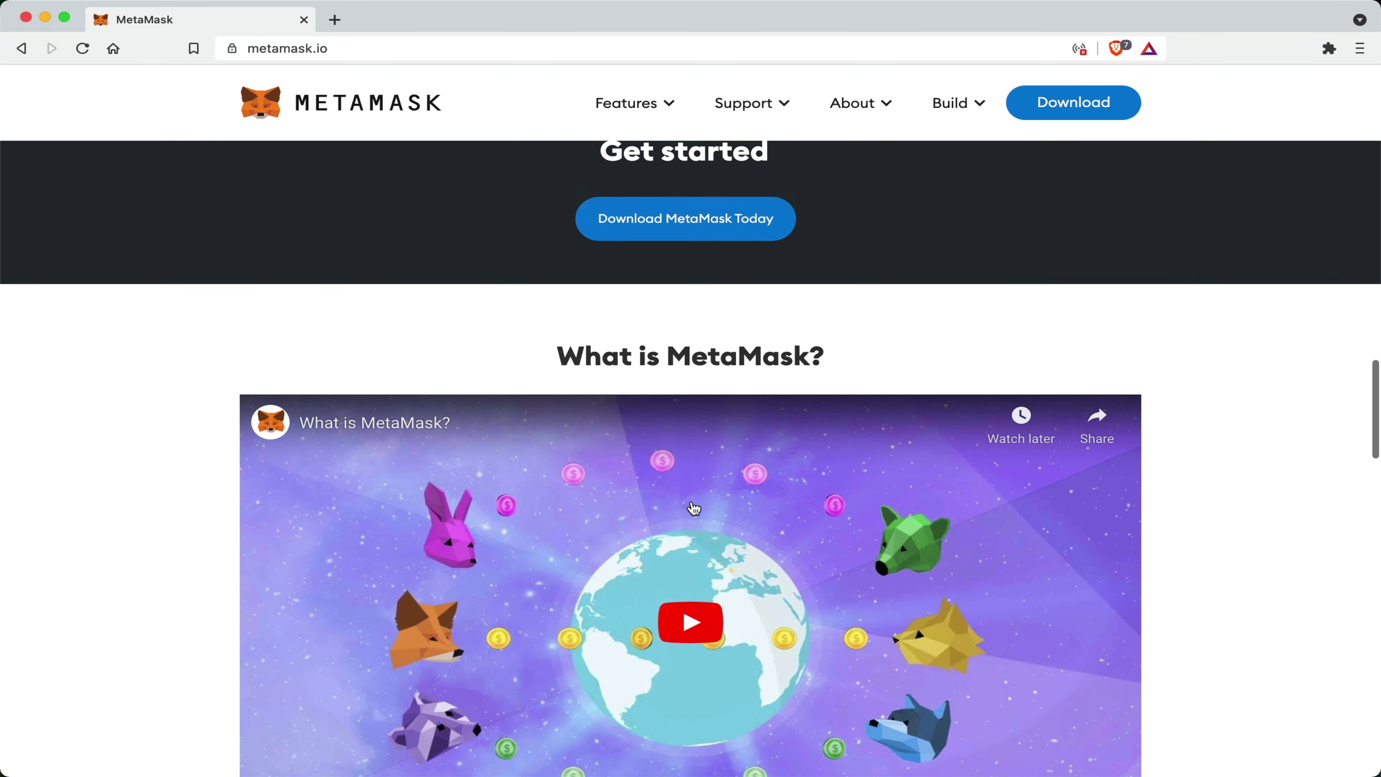
scroll(694, 508, up, 4)
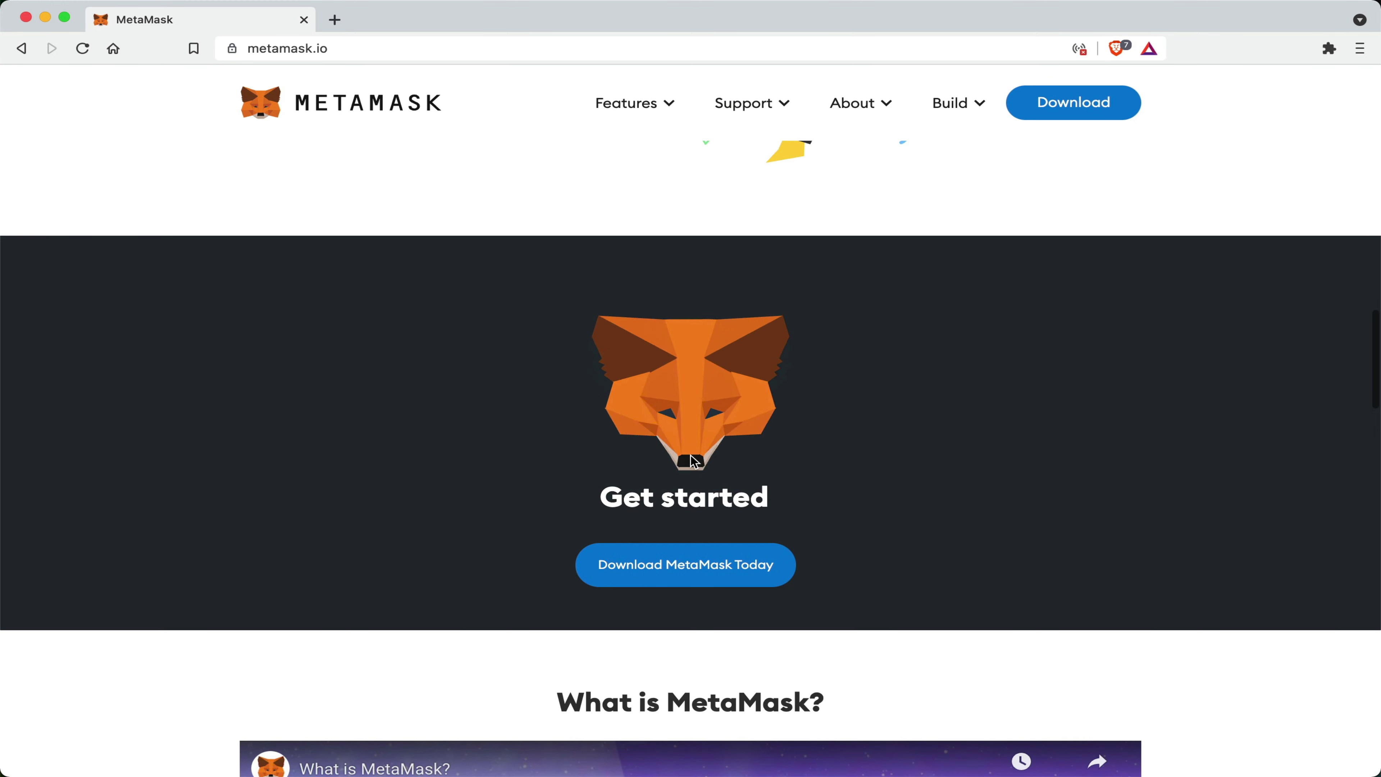
click(687, 568)
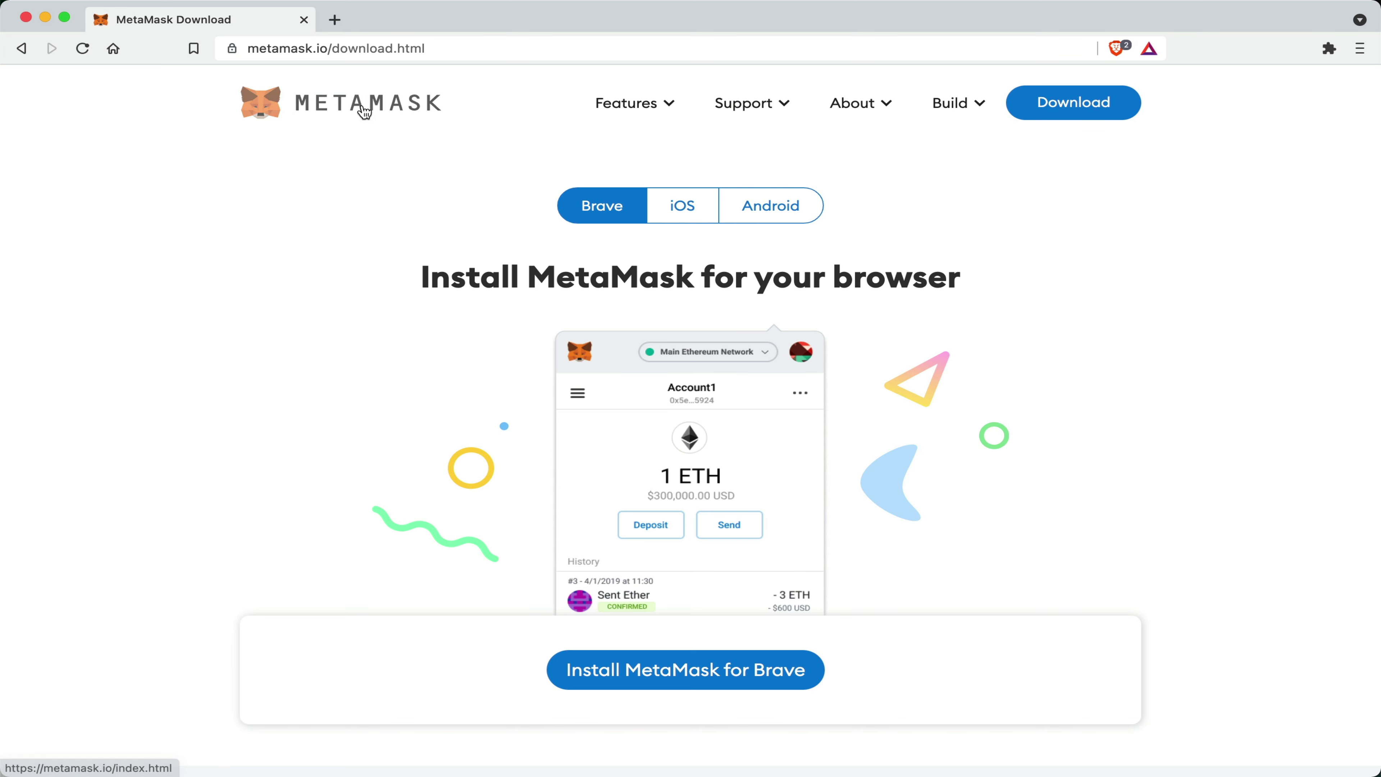
drag(245, 49, 327, 42)
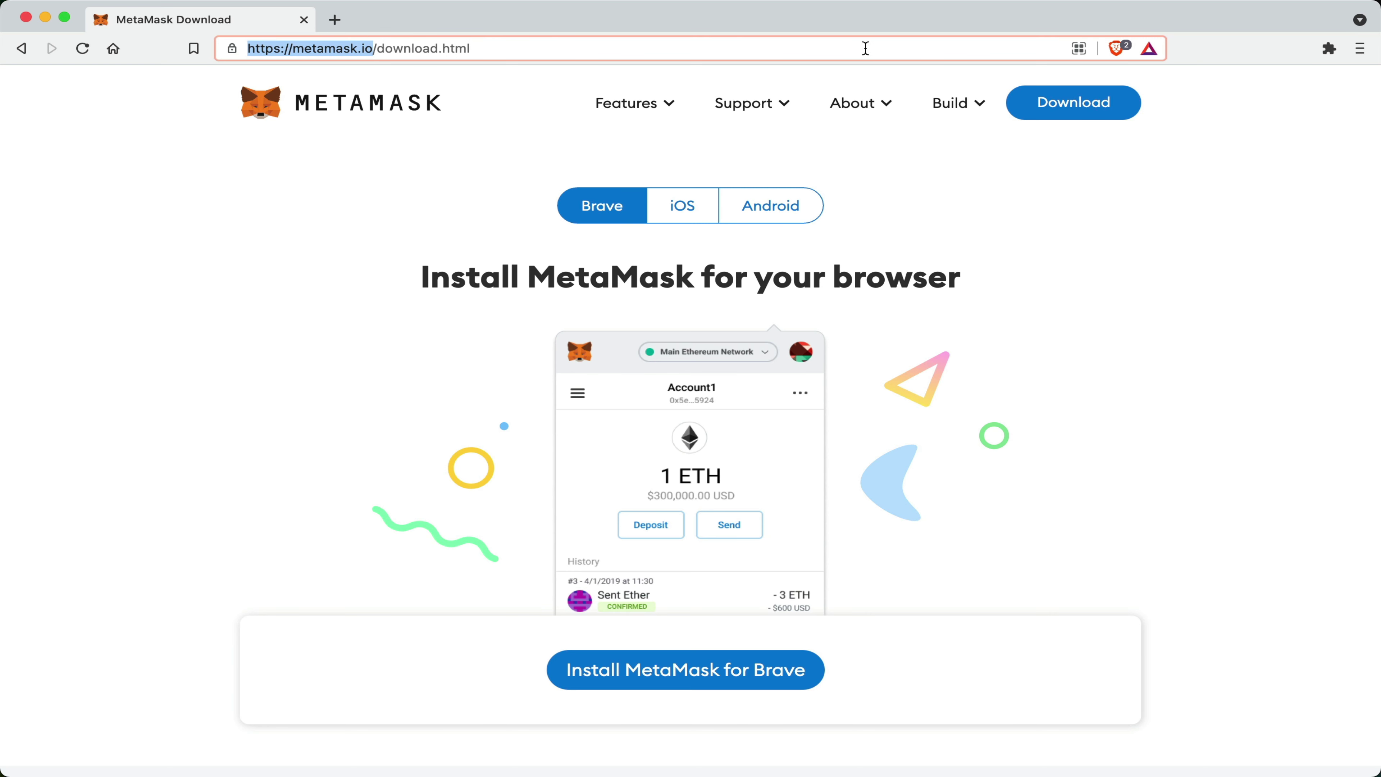
click(1078, 48)
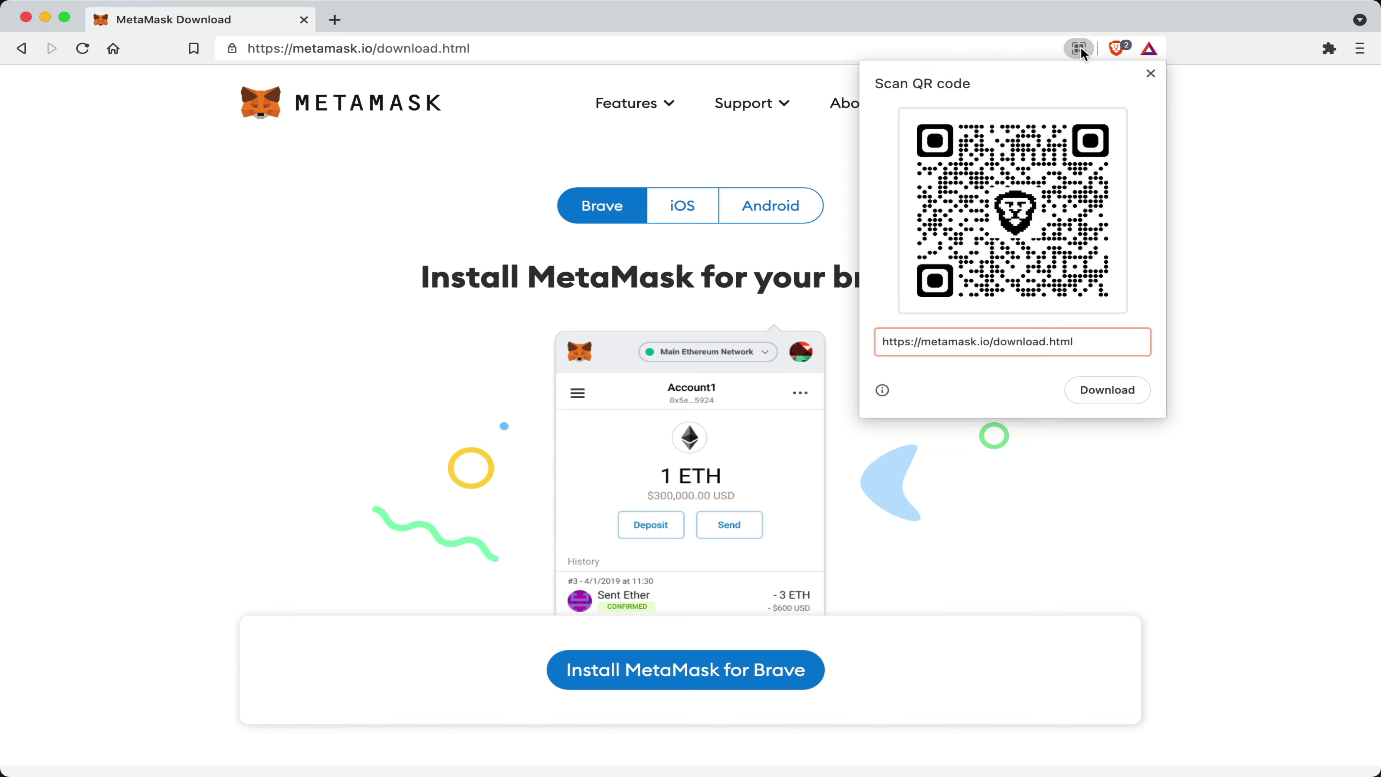
click(1079, 49)
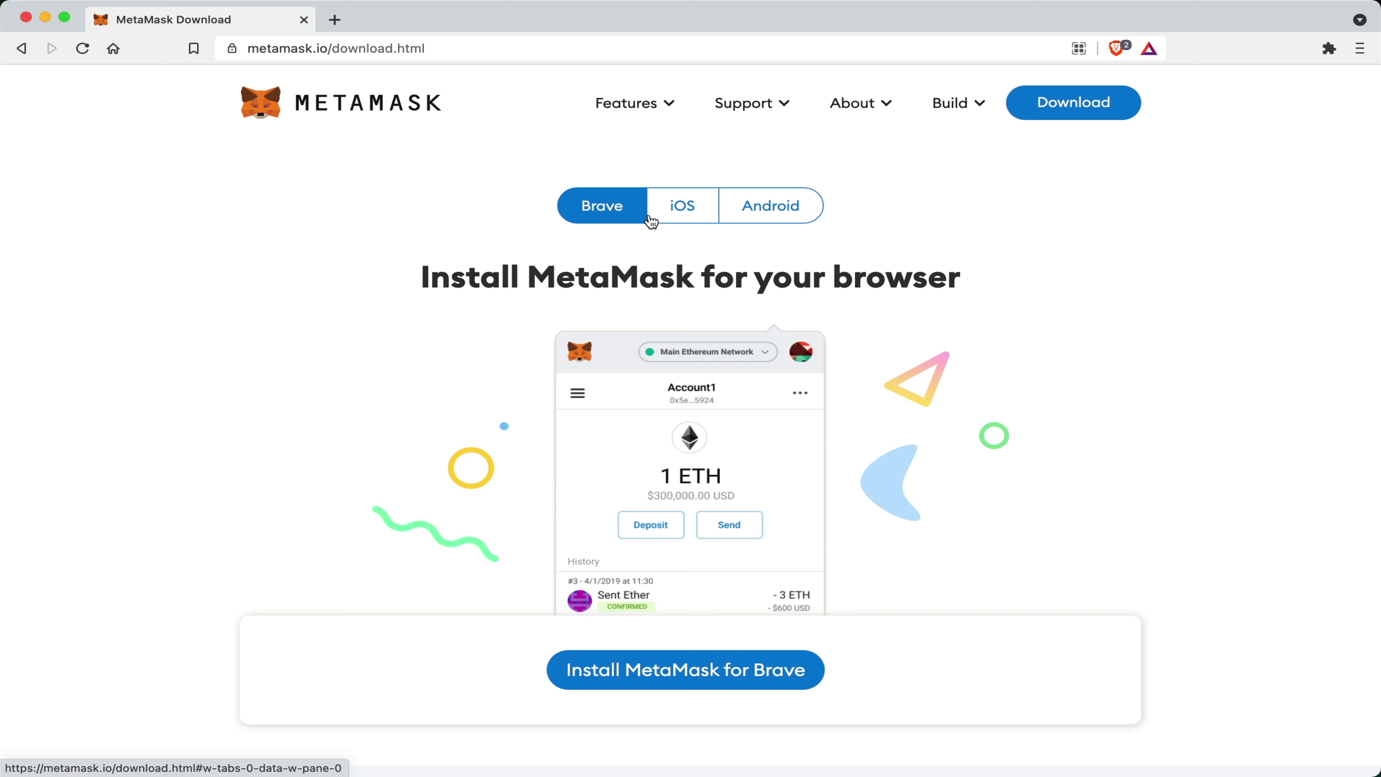
- View the iOS and Android install options, then scroll to Supported Browsers and back
click(681, 218)
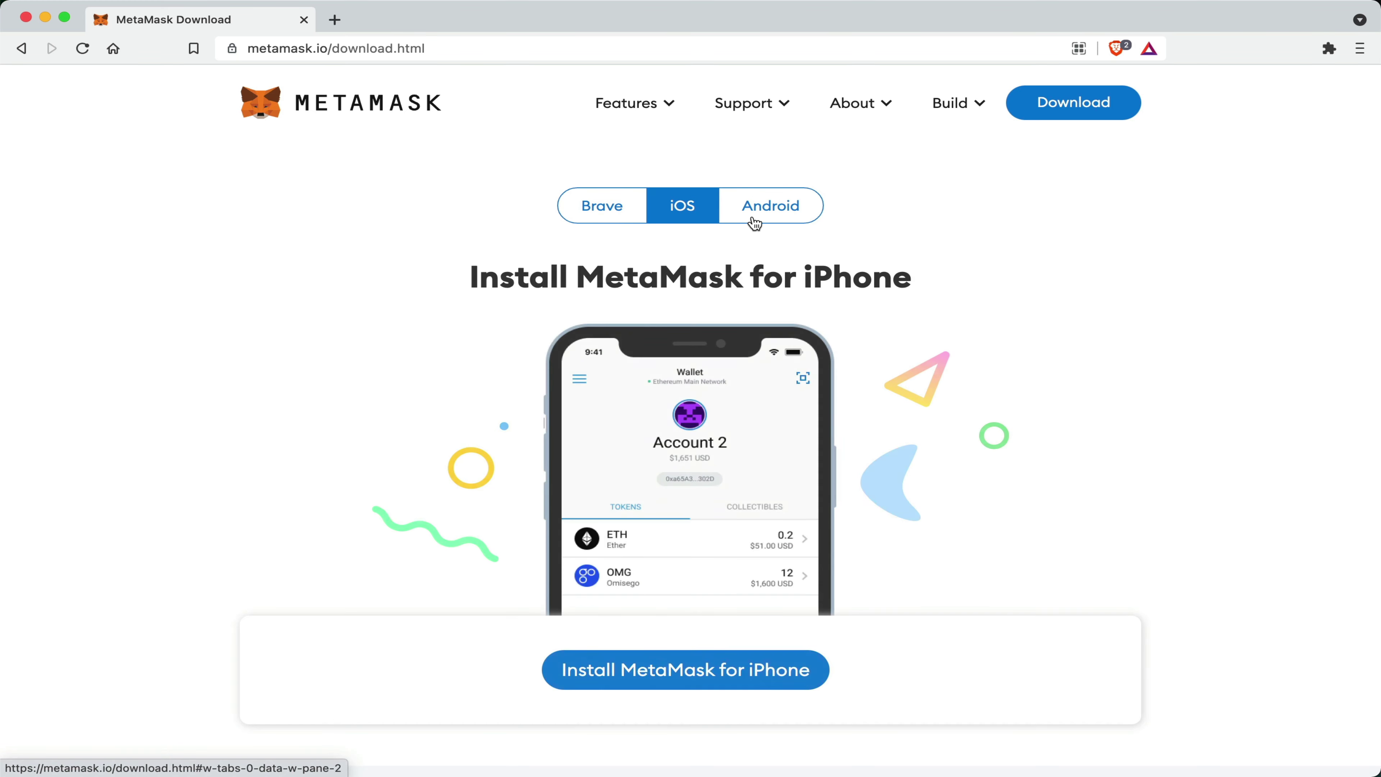
click(773, 222)
scroll(694, 250, down, 3)
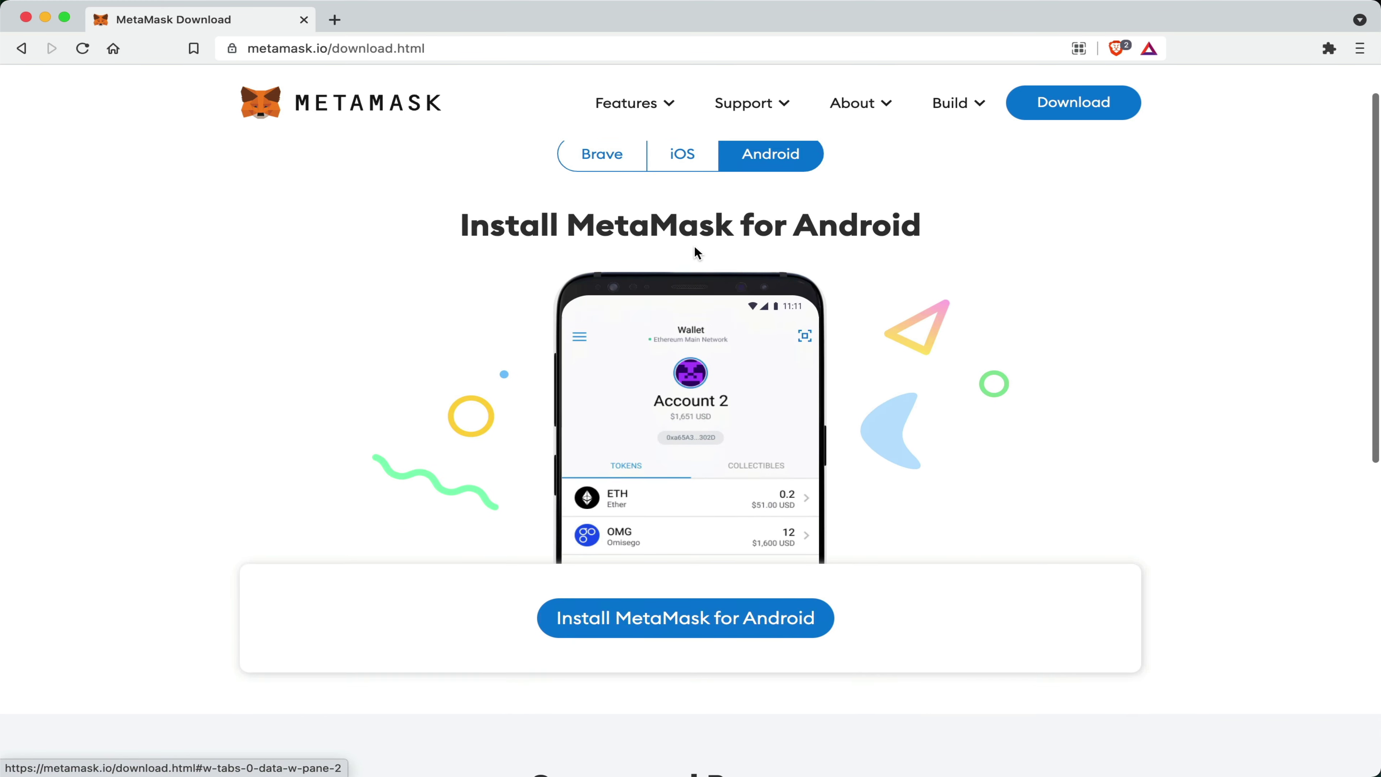
scroll(695, 249, down, 6)
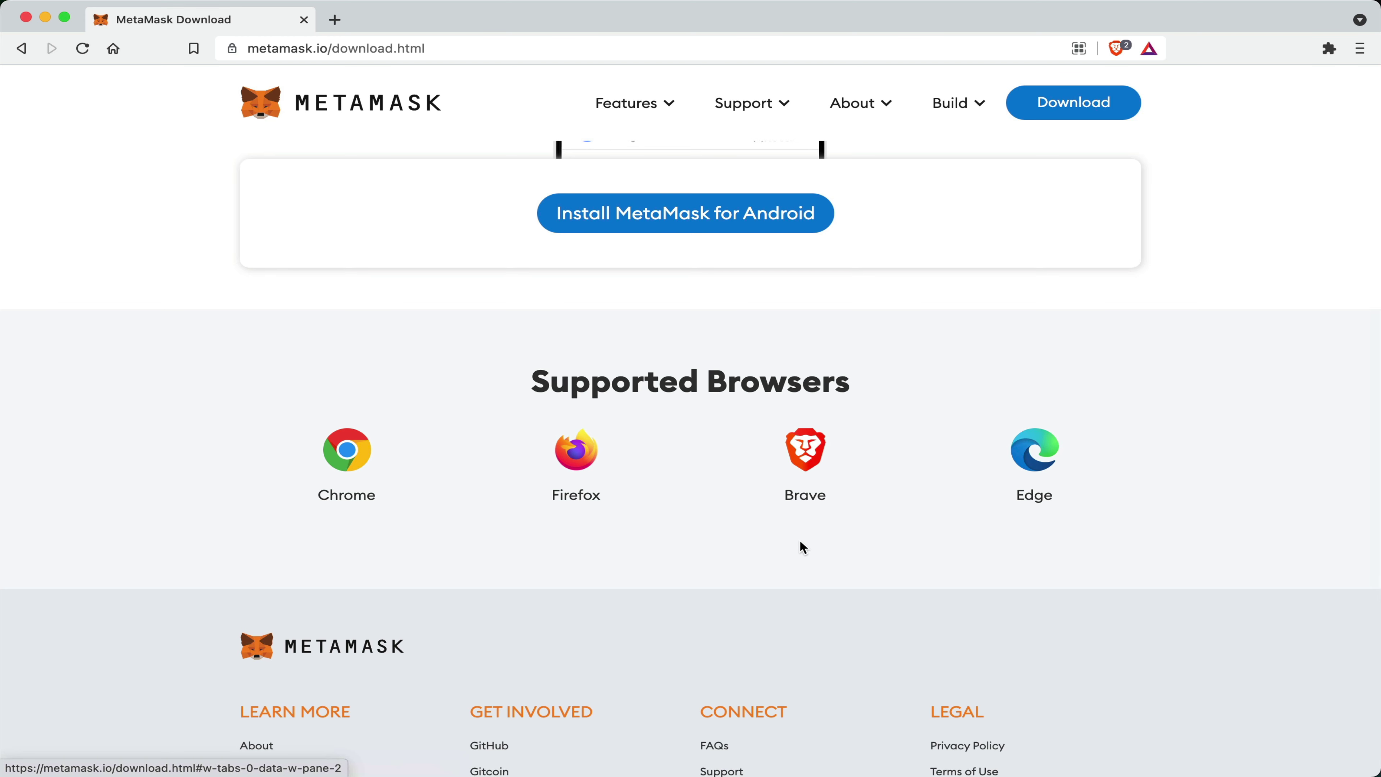
scroll(801, 544, up, 6)
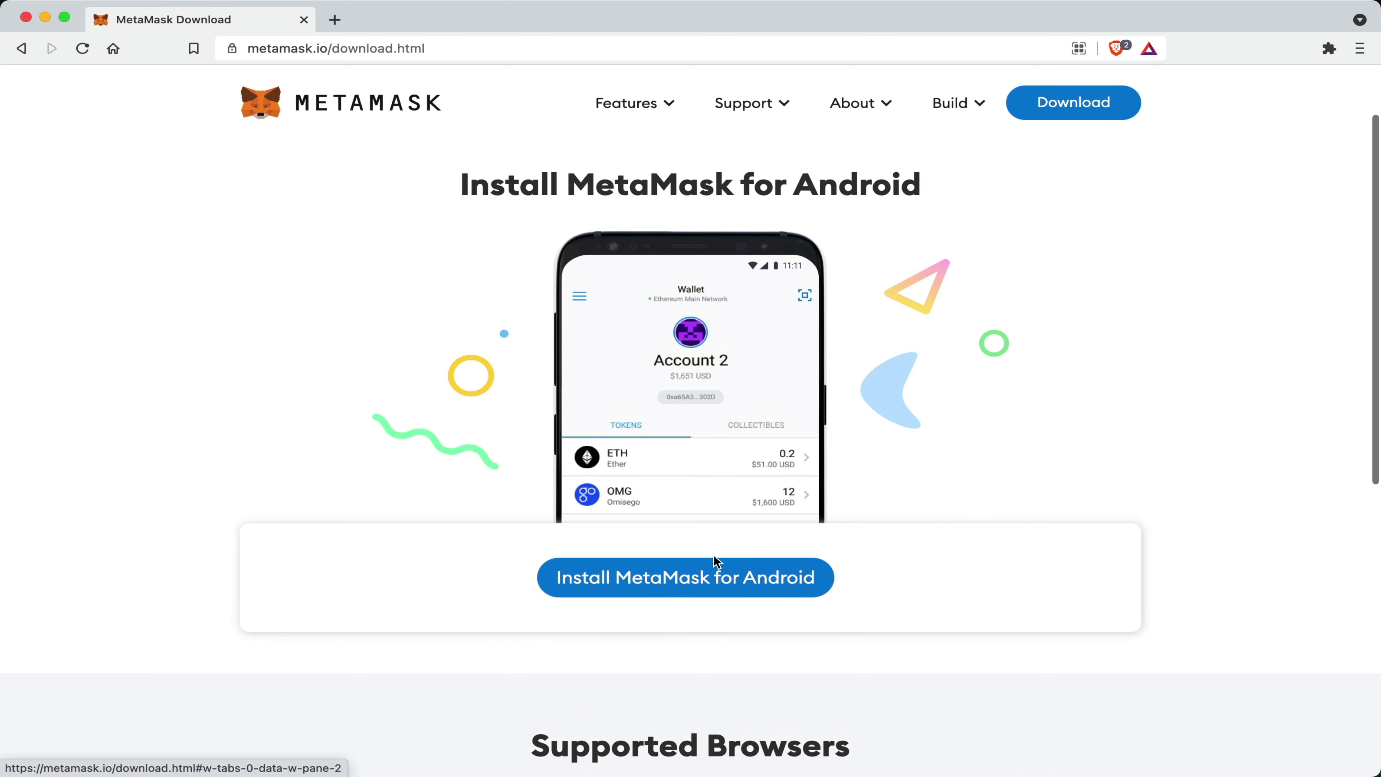
scroll(555, 223, up, 2)
- Switch to the Brave option and add the MetaMask extension to Brave
click(568, 208)
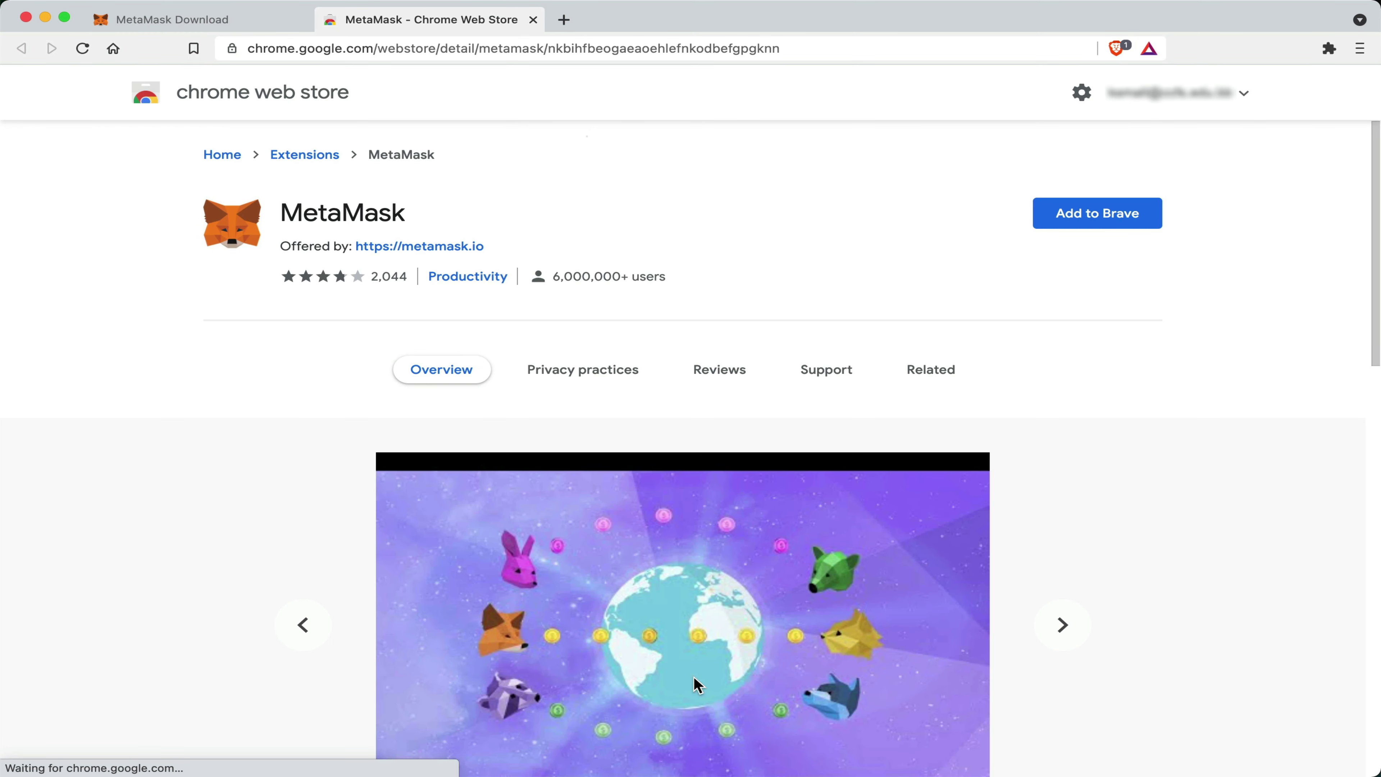
click(1103, 225)
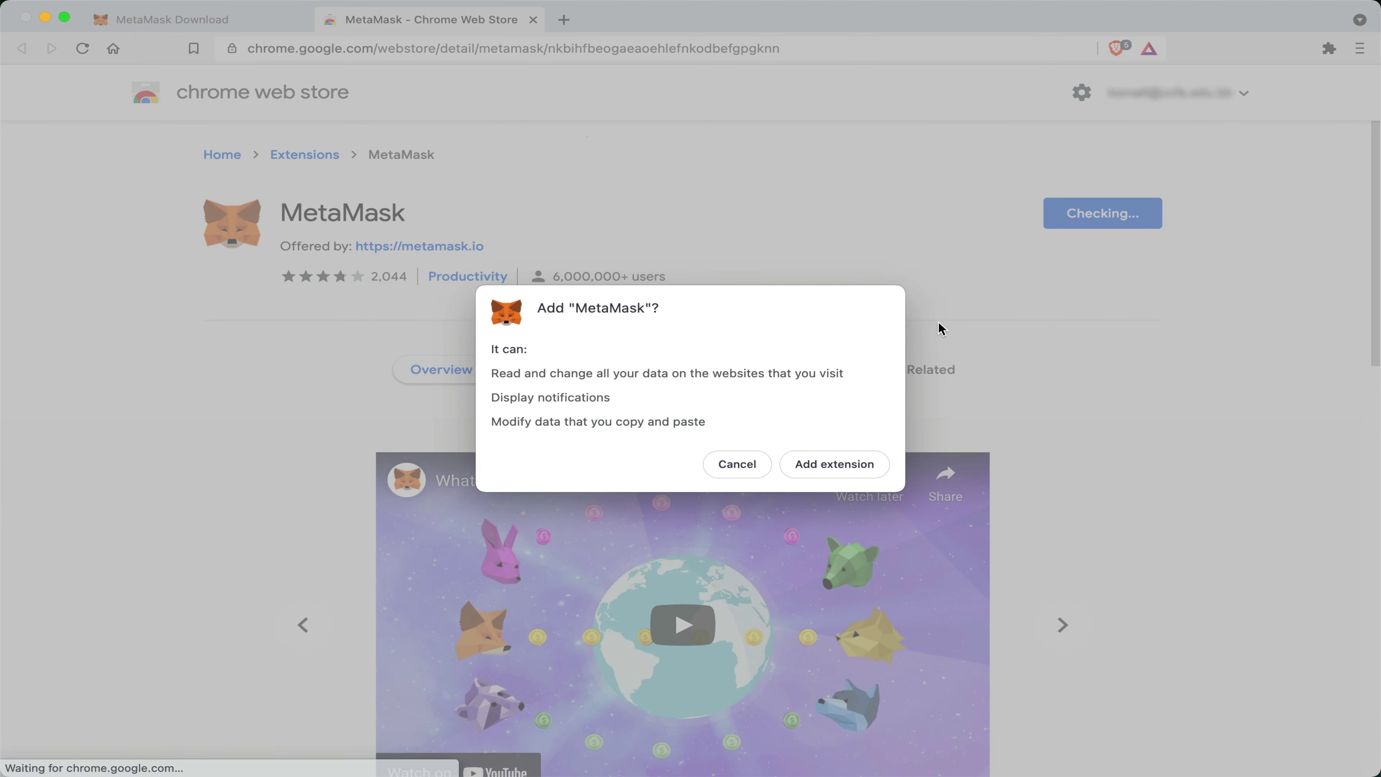
click(834, 466)
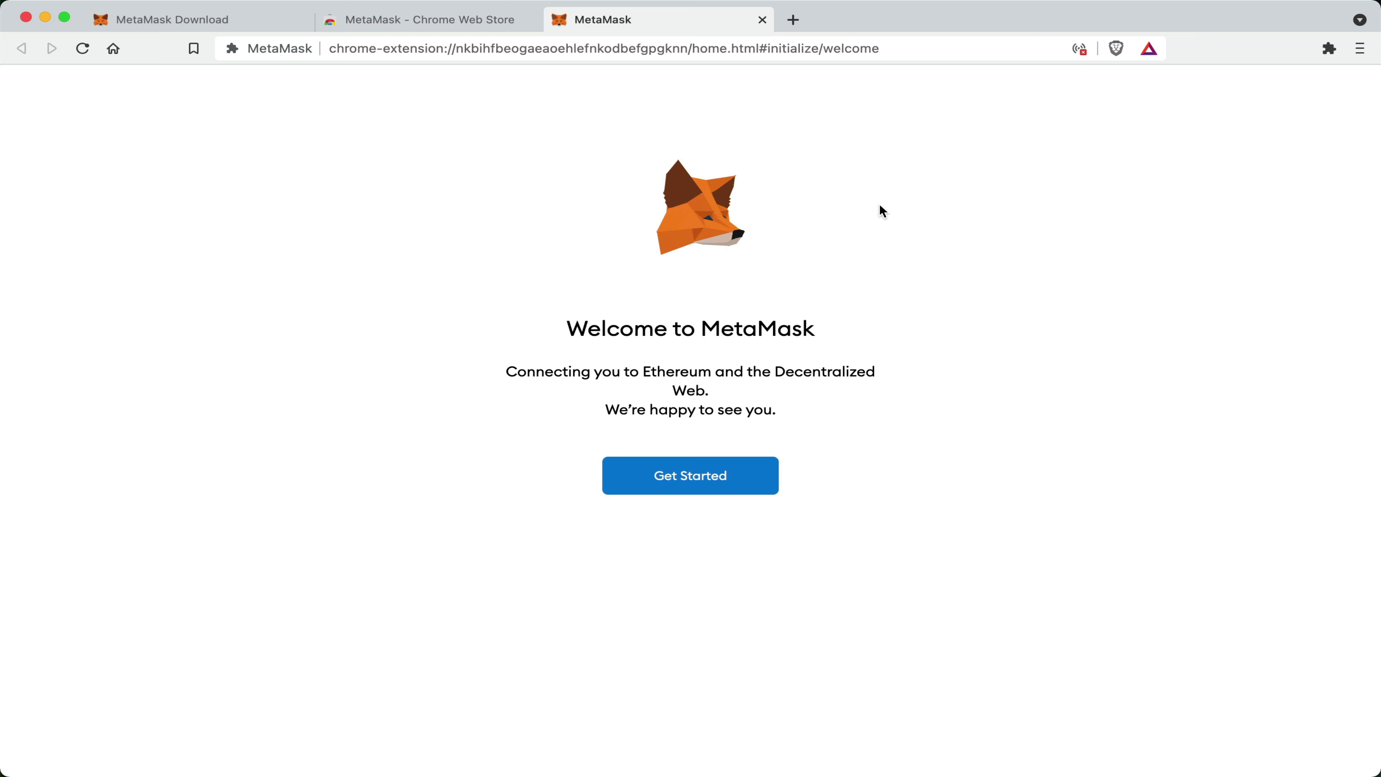
- Pin MetaMask to the Brave toolbar from the extensions list
click(1330, 50)
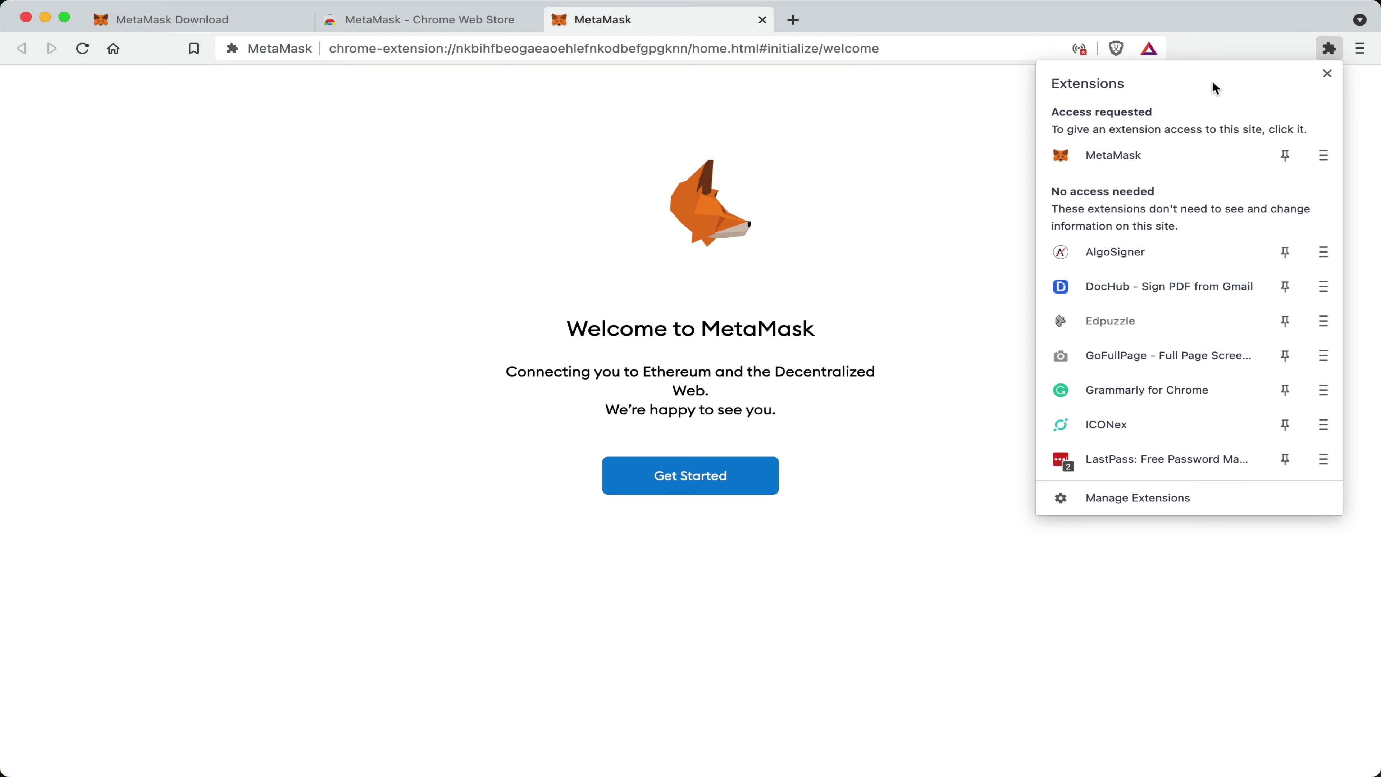
click(1285, 156)
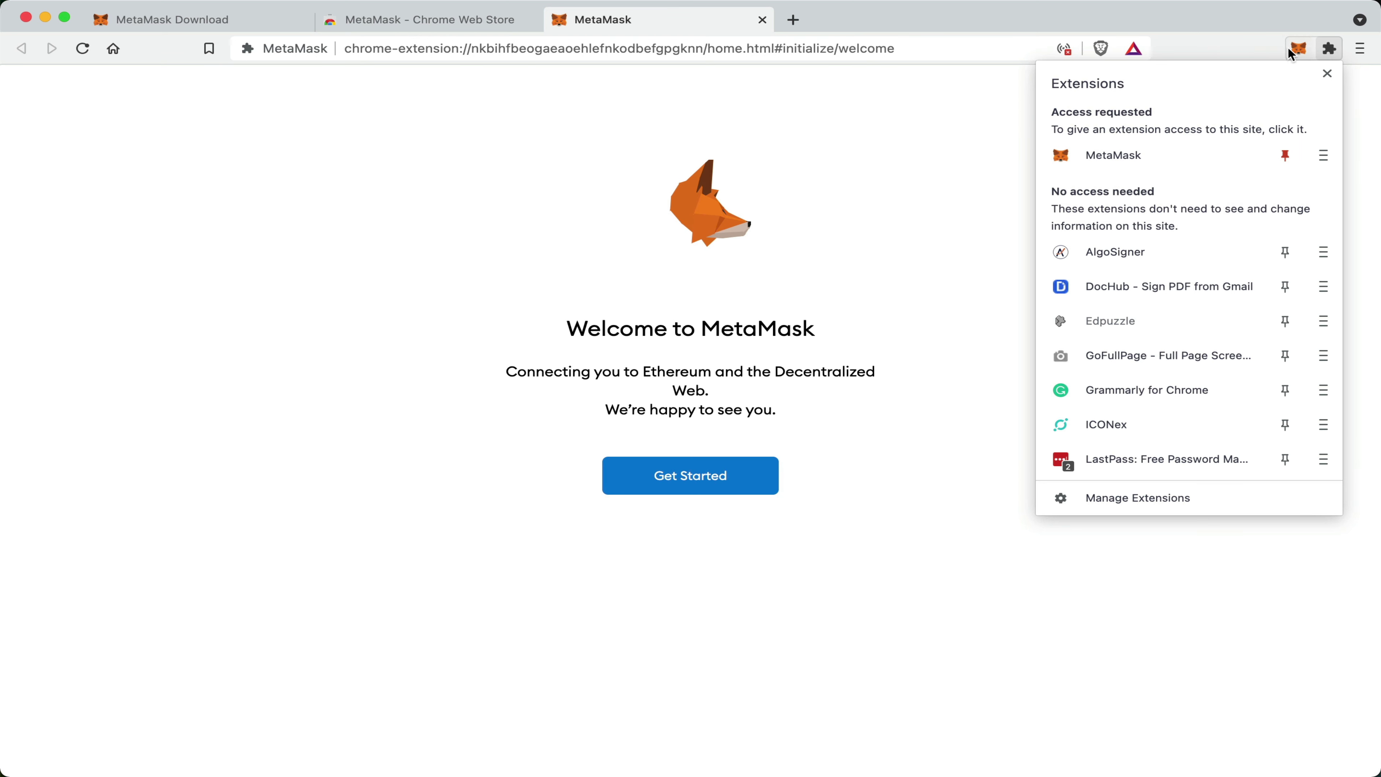
click(959, 163)
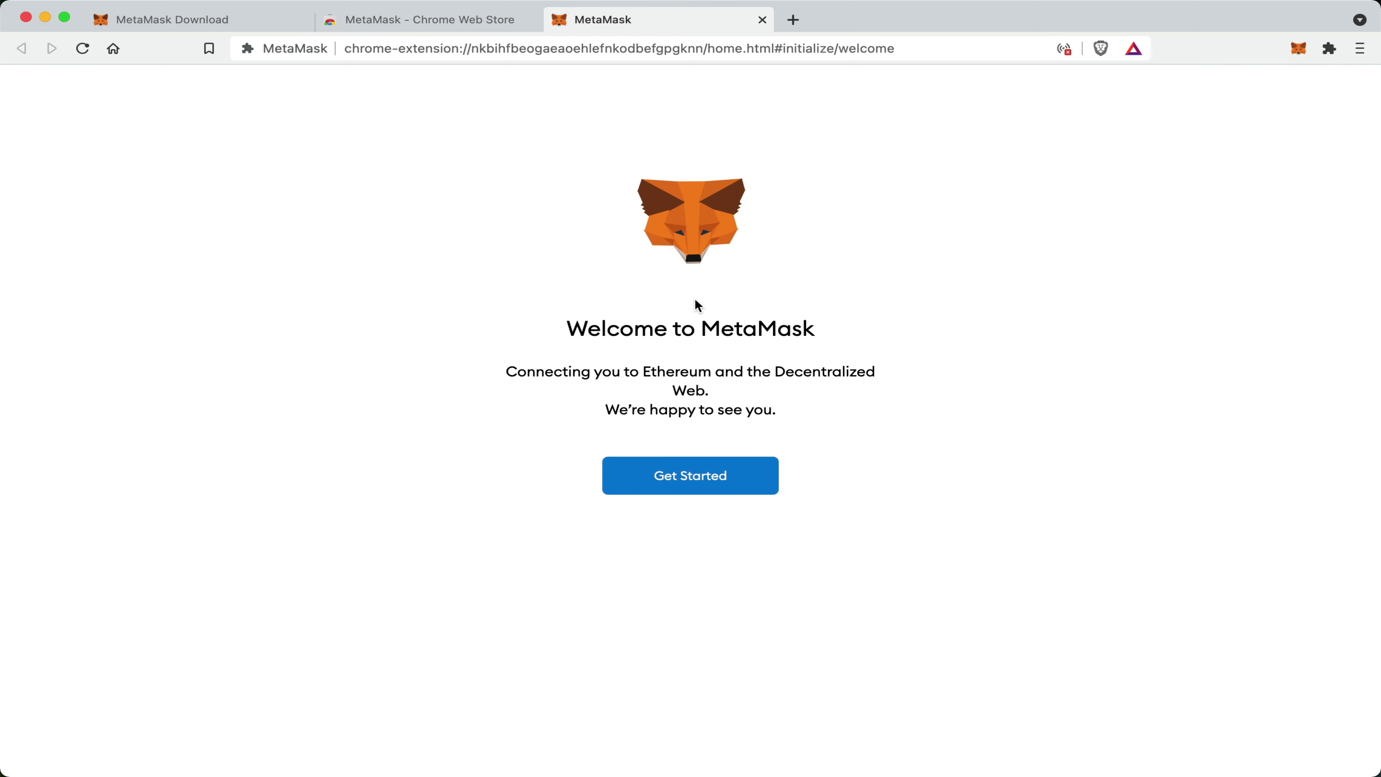
- Choose Get Started and Create a Wallet, declining to share usage data
click(688, 478)
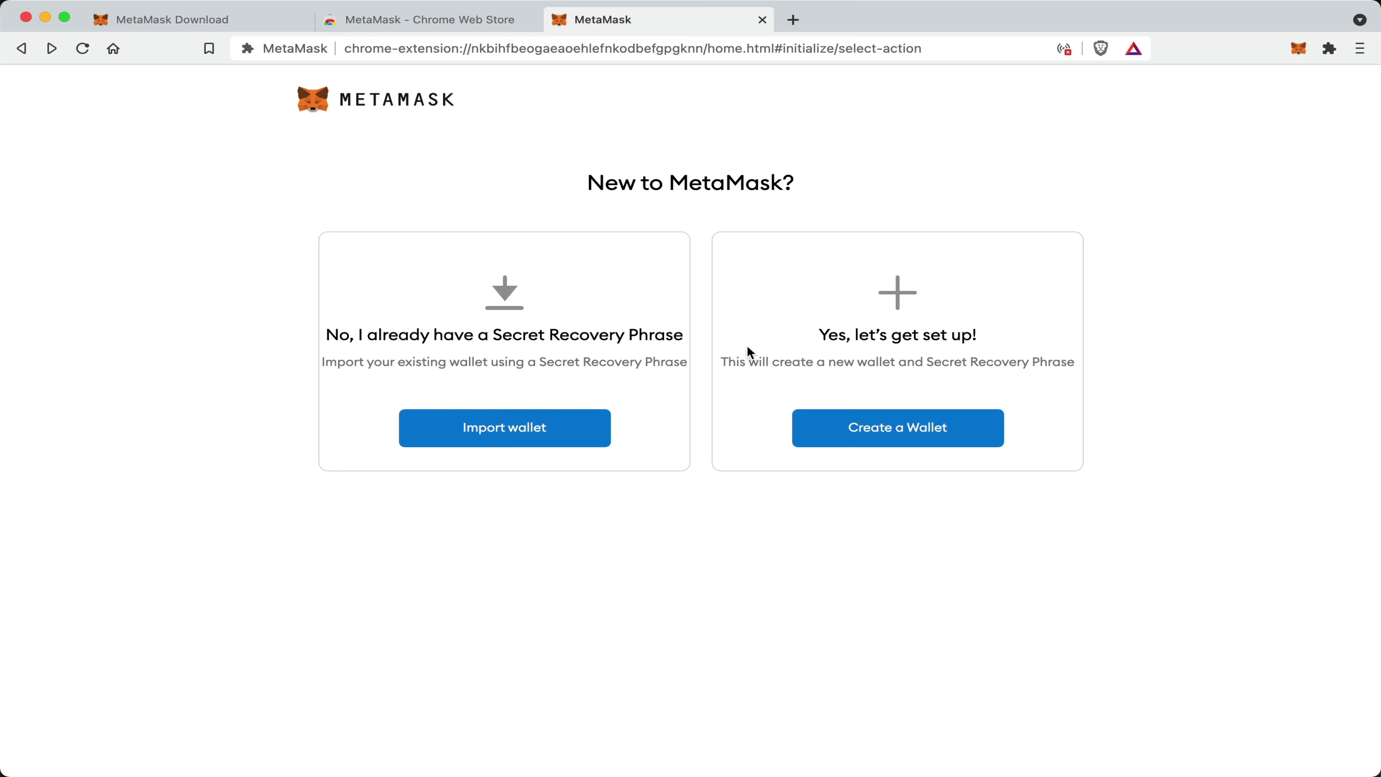
click(898, 441)
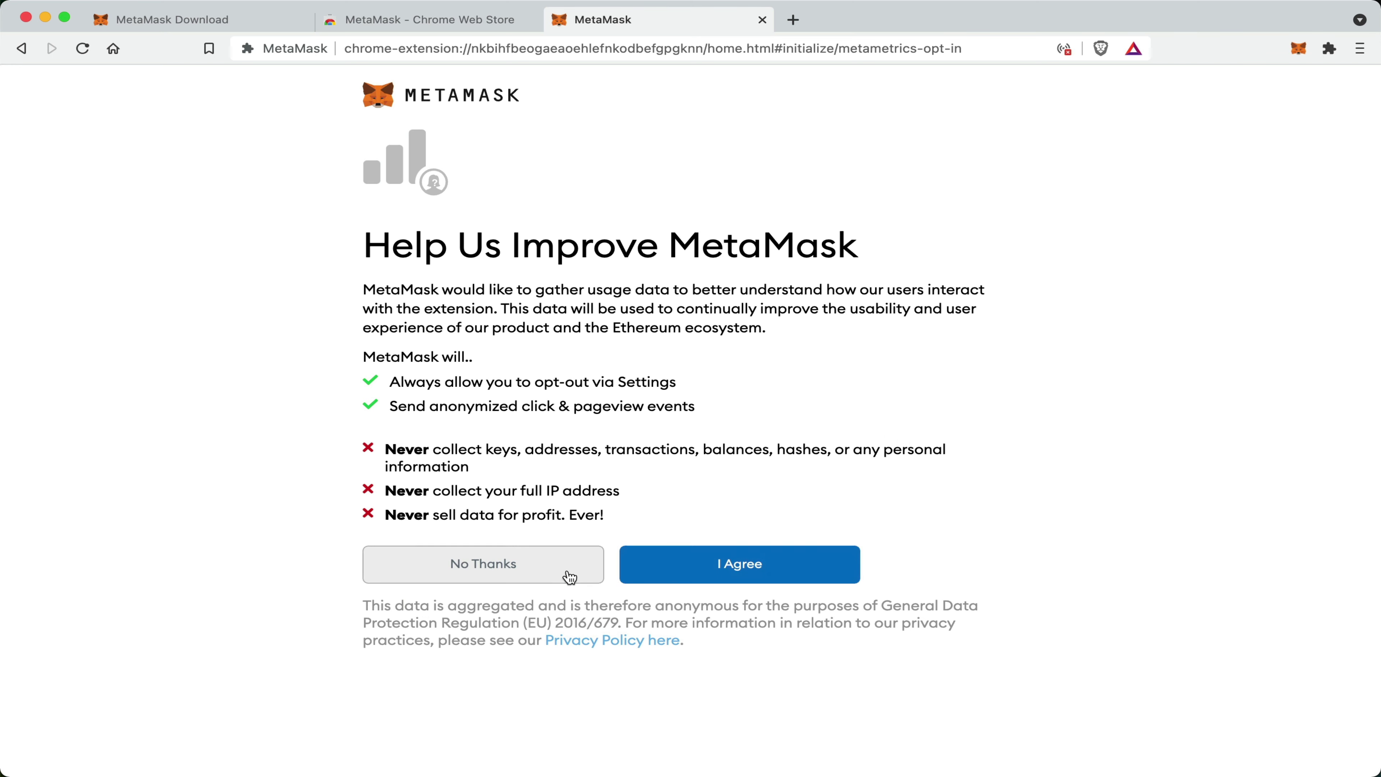
click(476, 571)
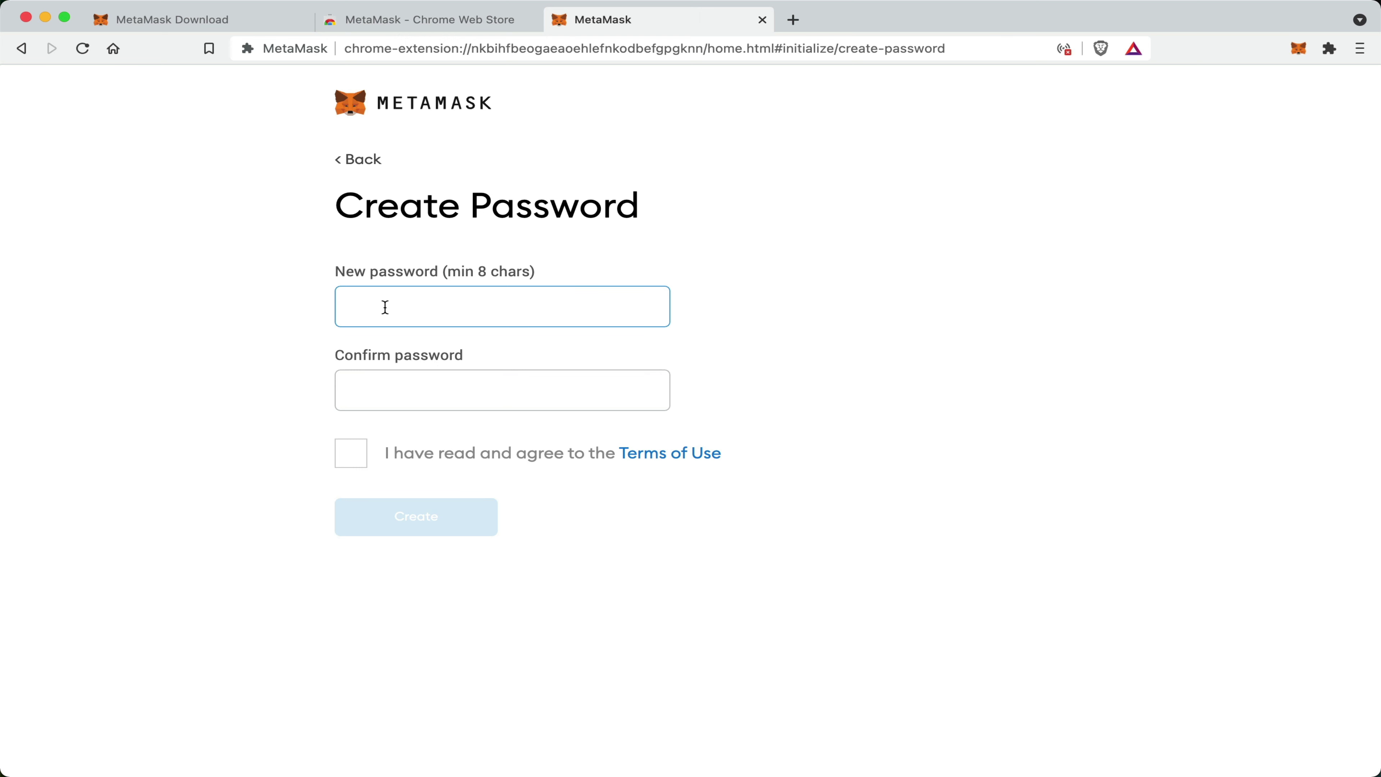
- Enter and confirm the wallet password, accept the Terms of Use, and create the wallet
text(aaaa)
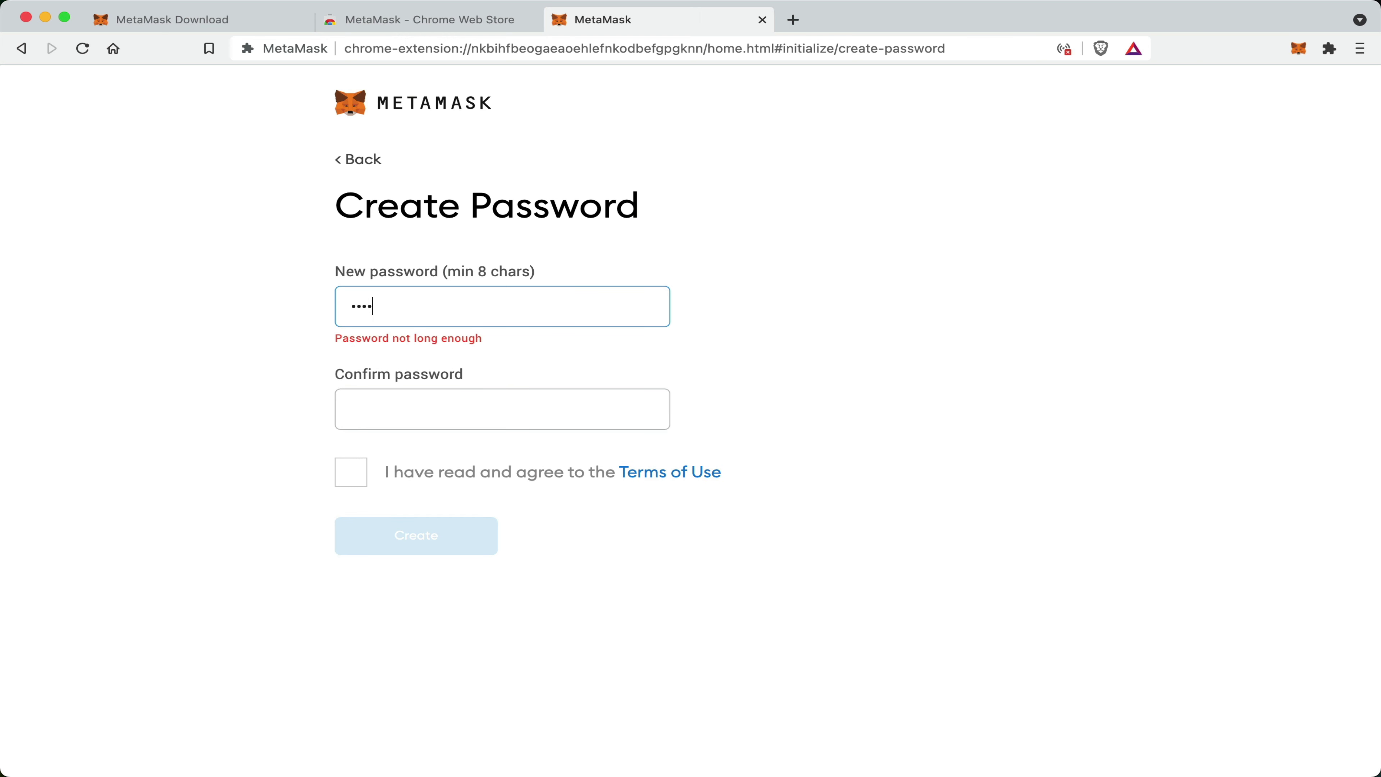
text(aaaa)
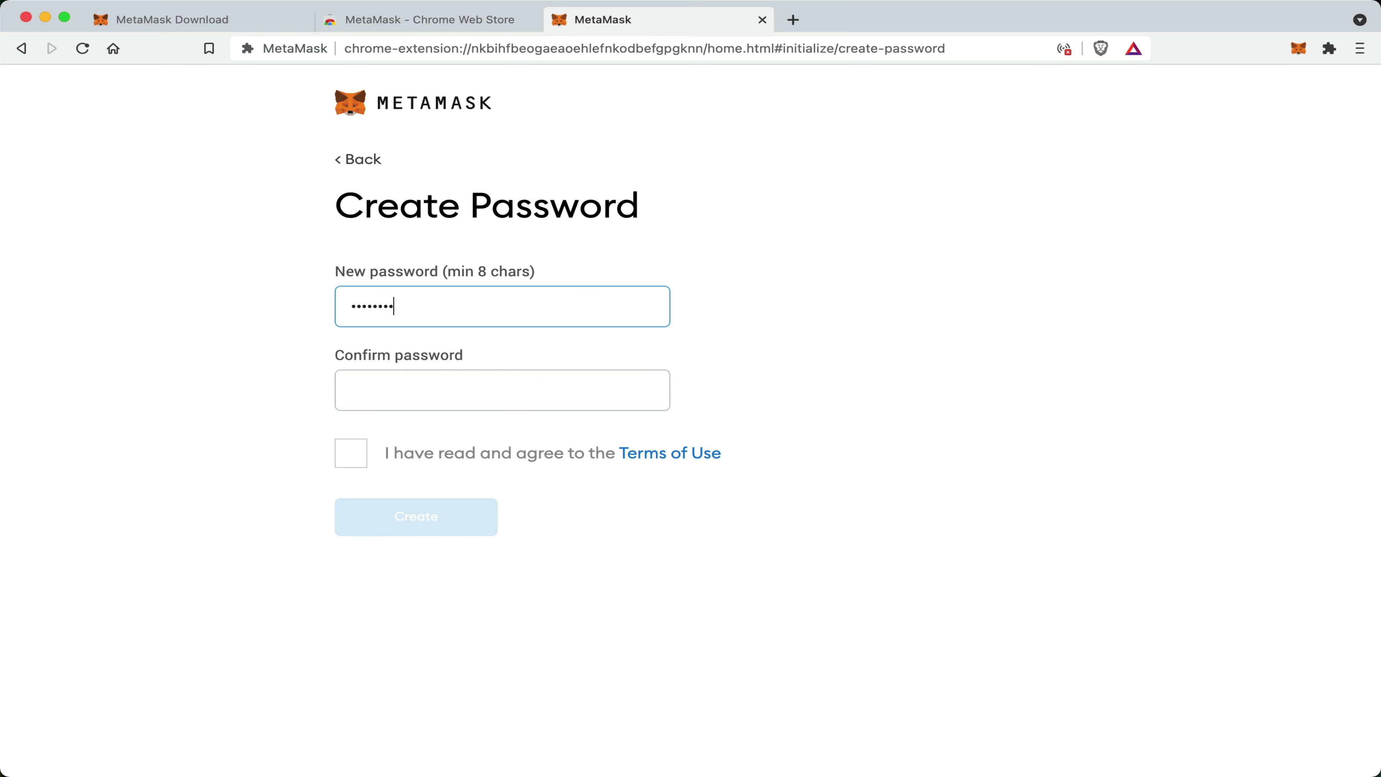
click(409, 381)
text(aaaaaa)
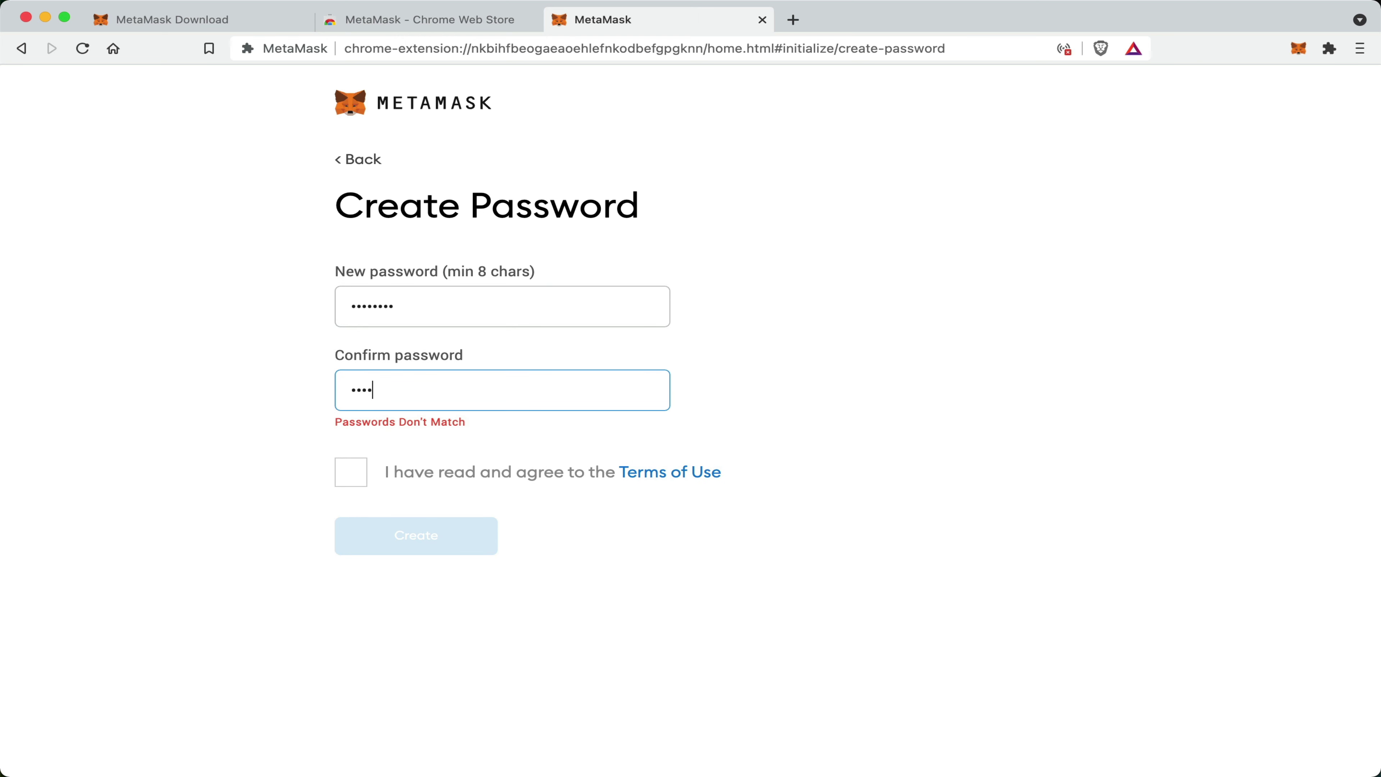
text(aa)
click(349, 452)
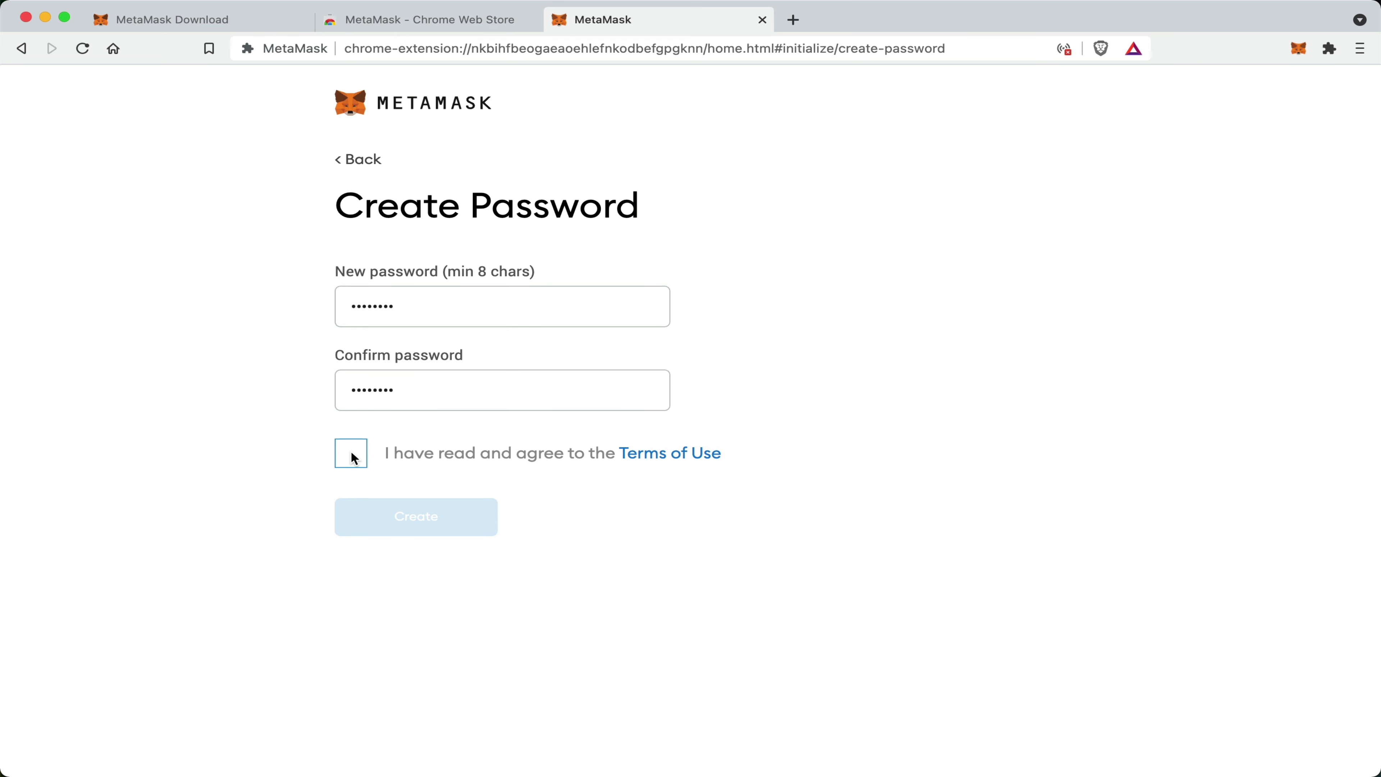
click(405, 501)
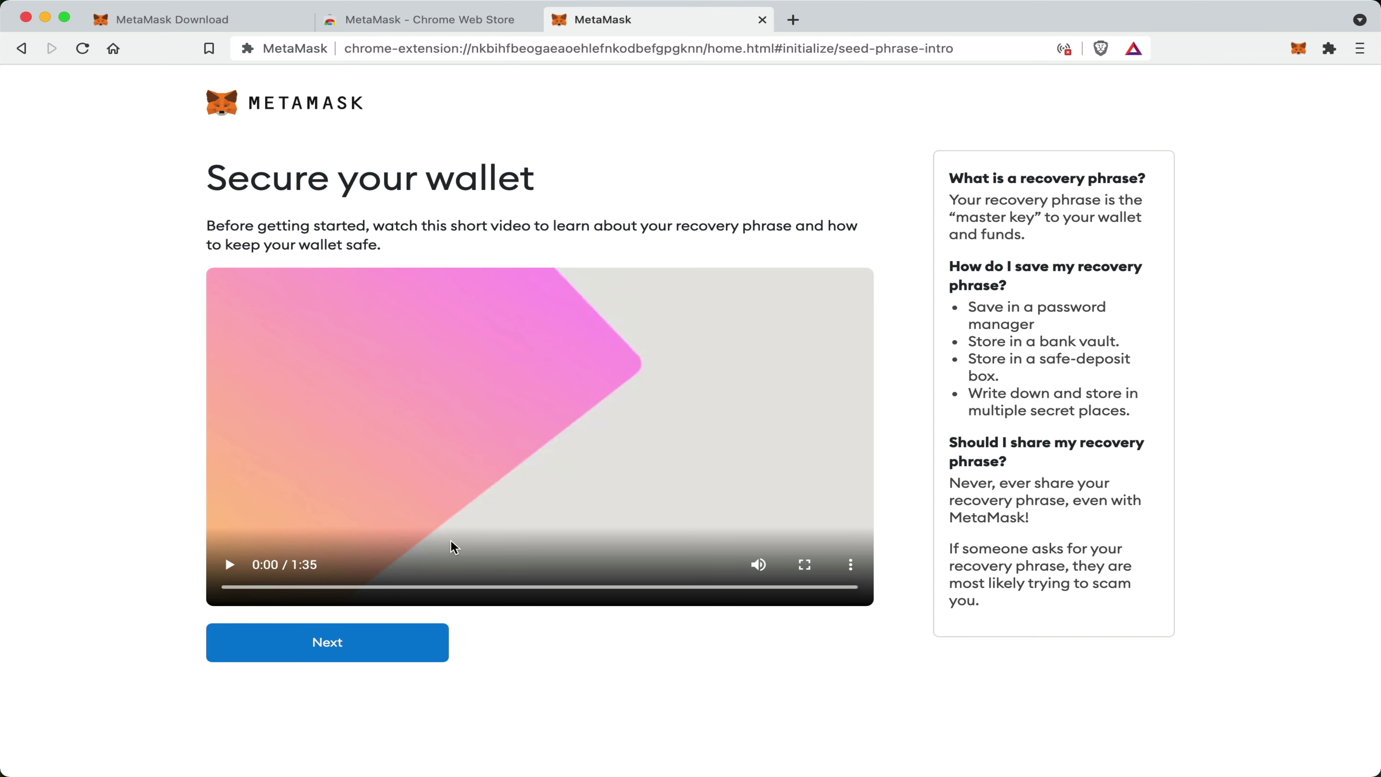
- Reveal the secret backup phrase words and continue to the confirmation screen
click(329, 659)
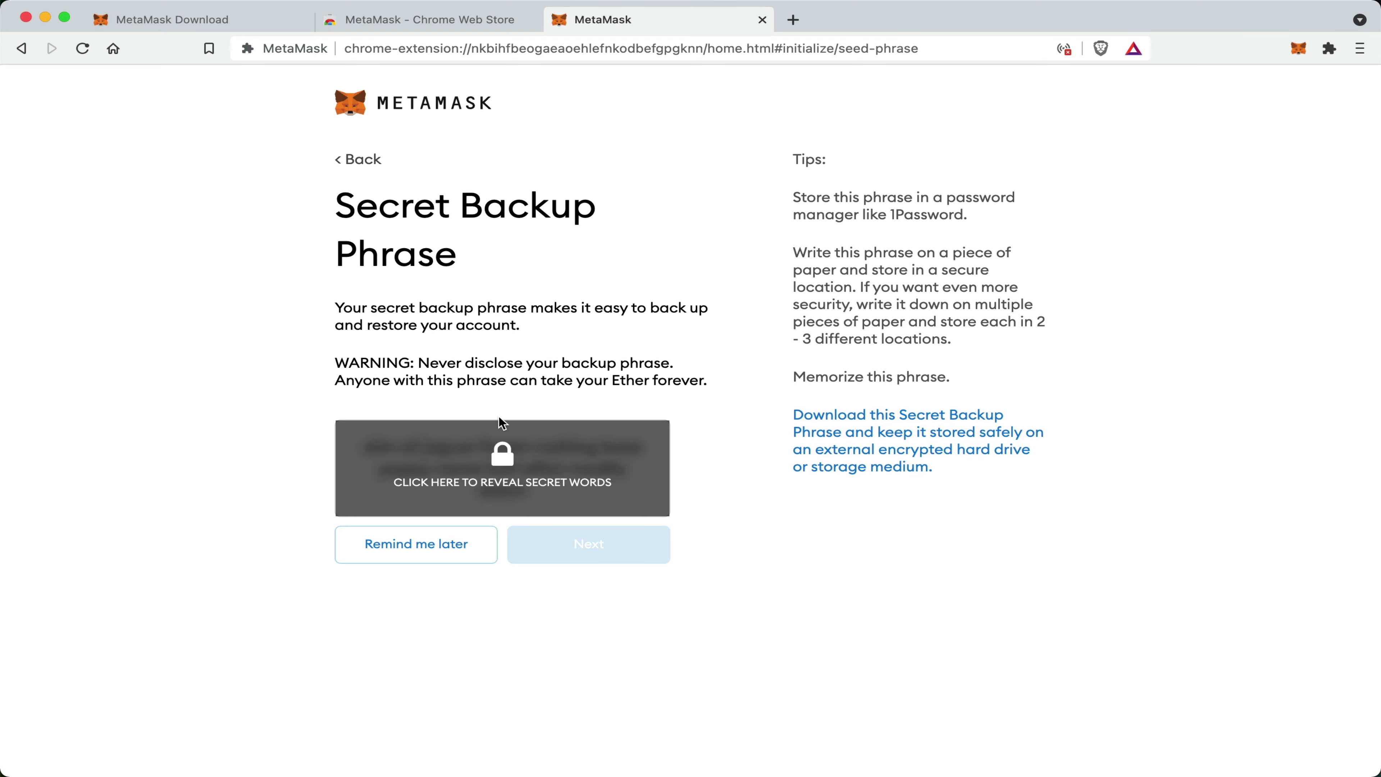
click(504, 463)
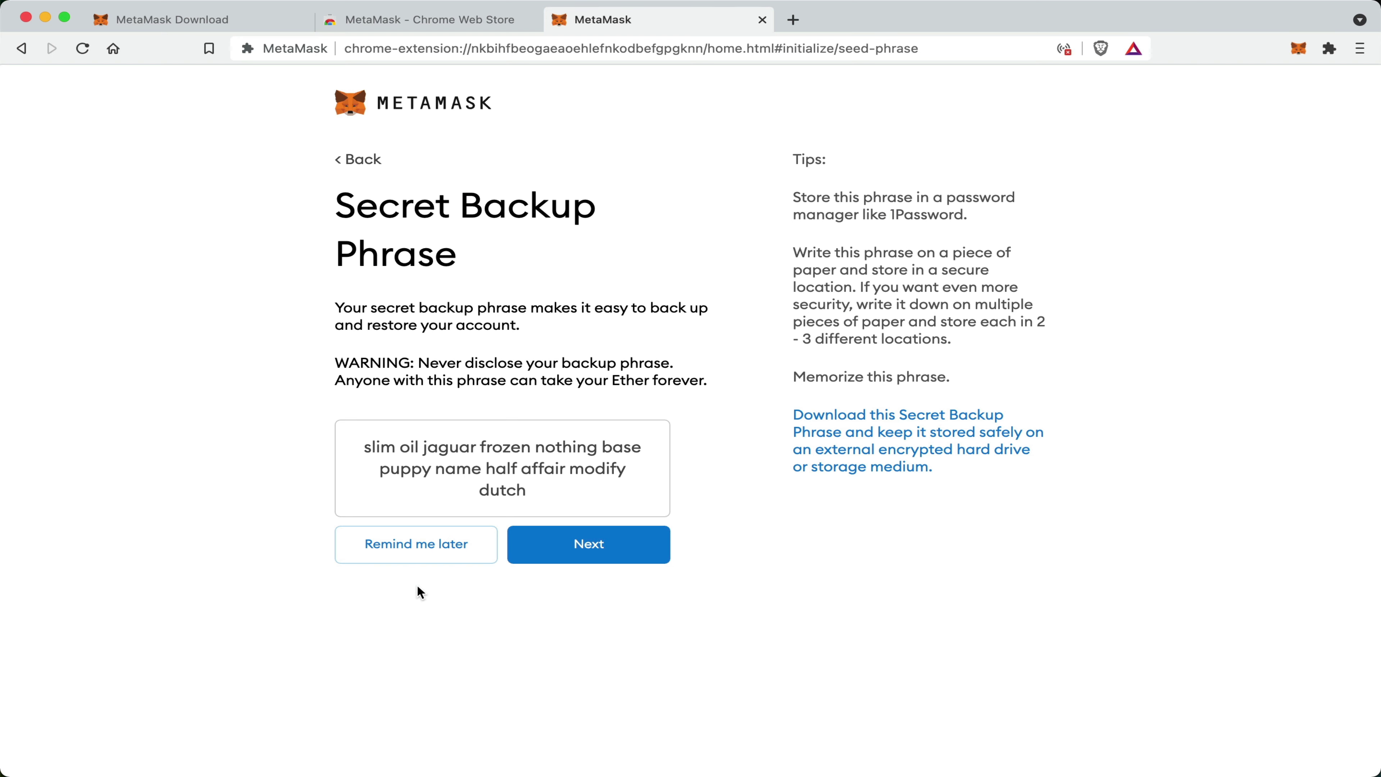
click(589, 553)
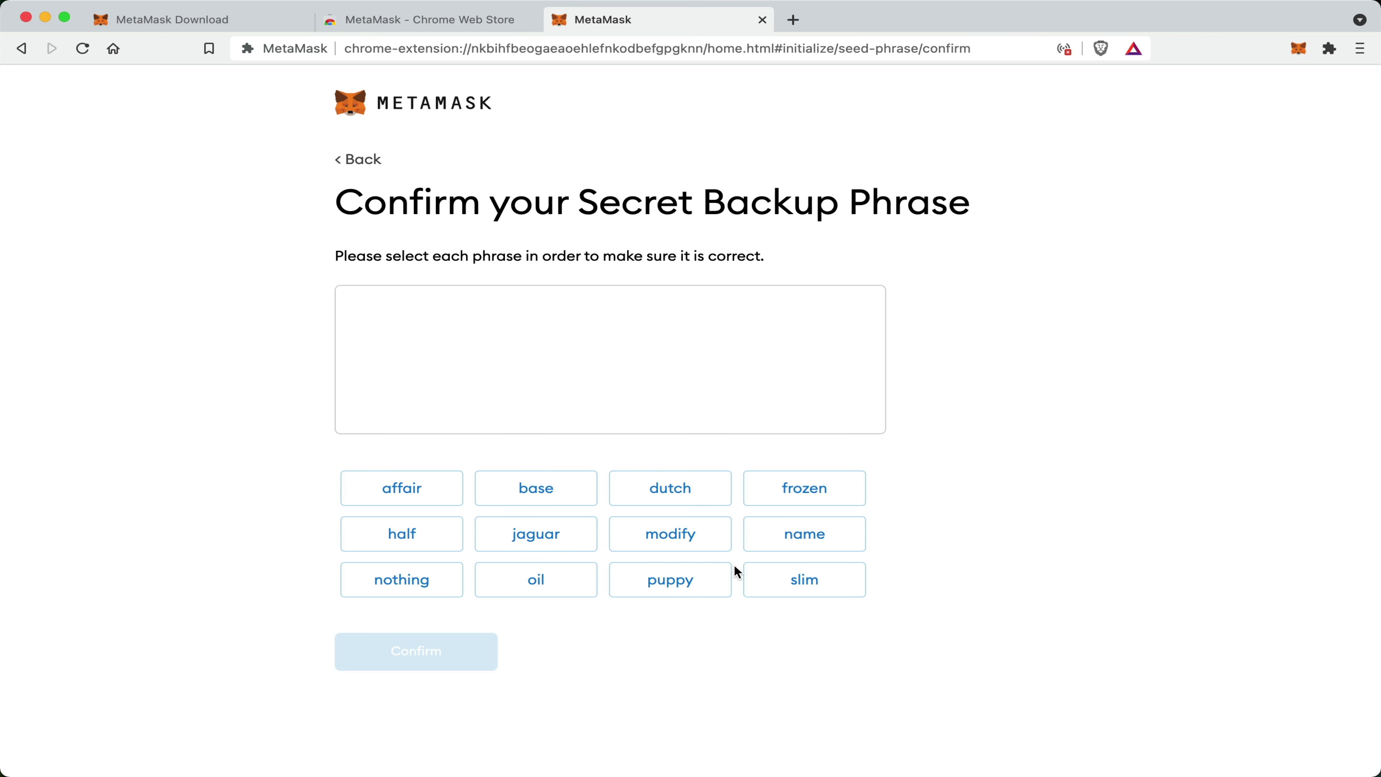
- Select the first six backup phrase words in order
click(792, 586)
click(560, 586)
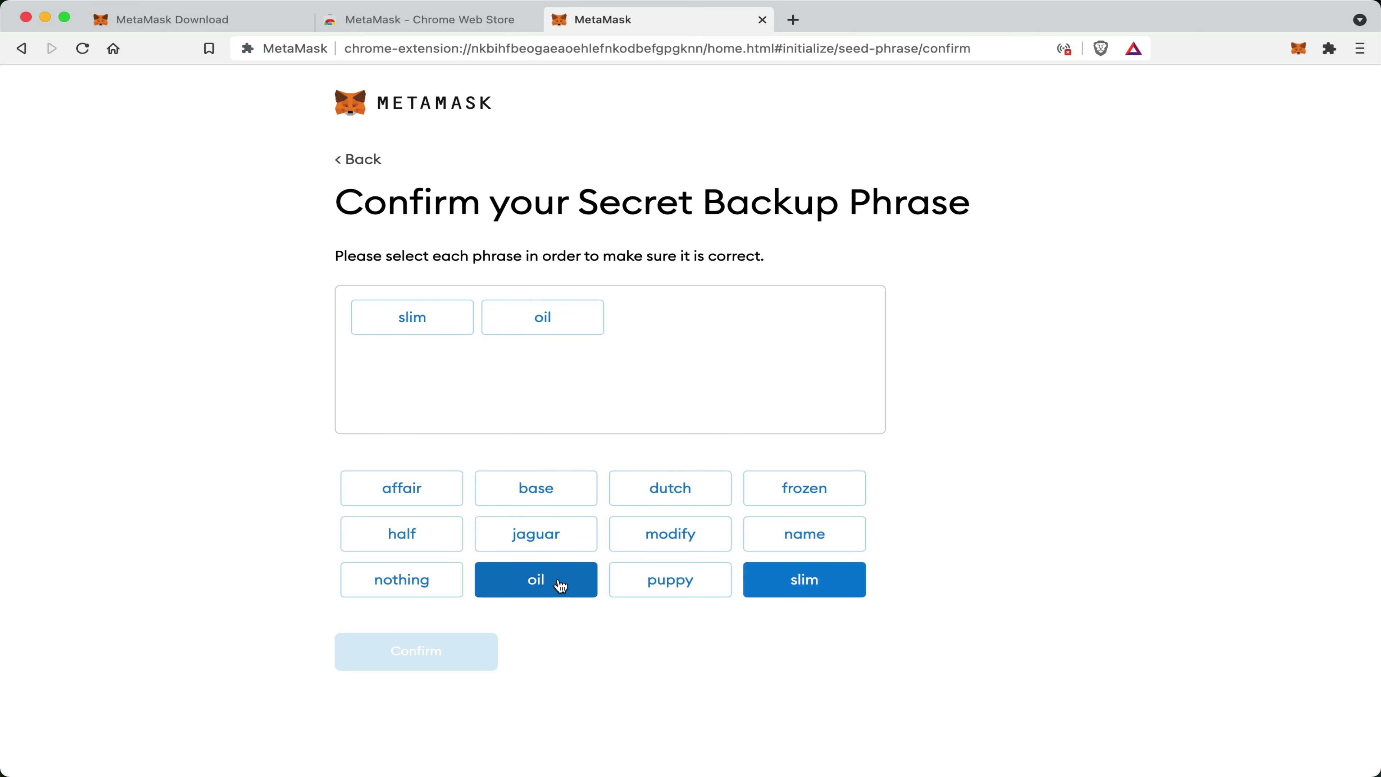
click(561, 541)
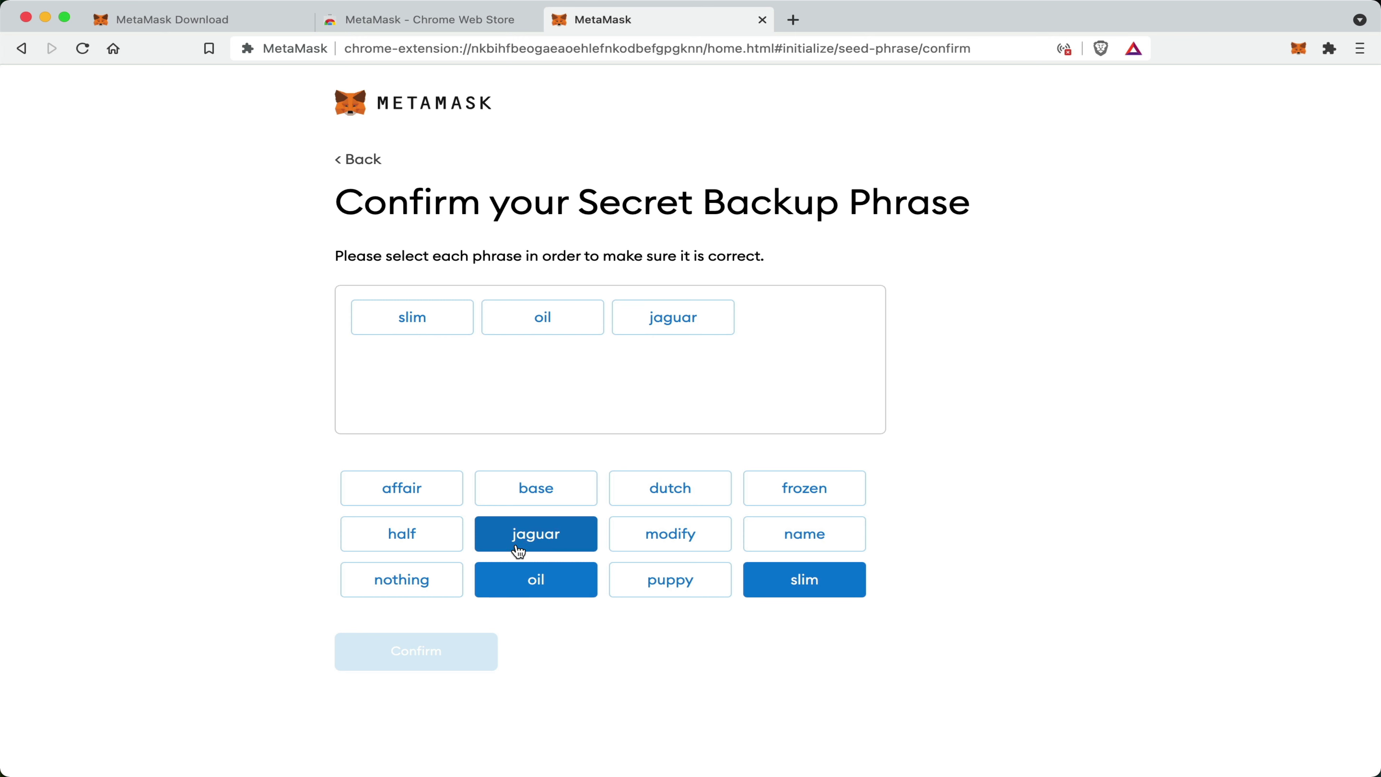
click(789, 490)
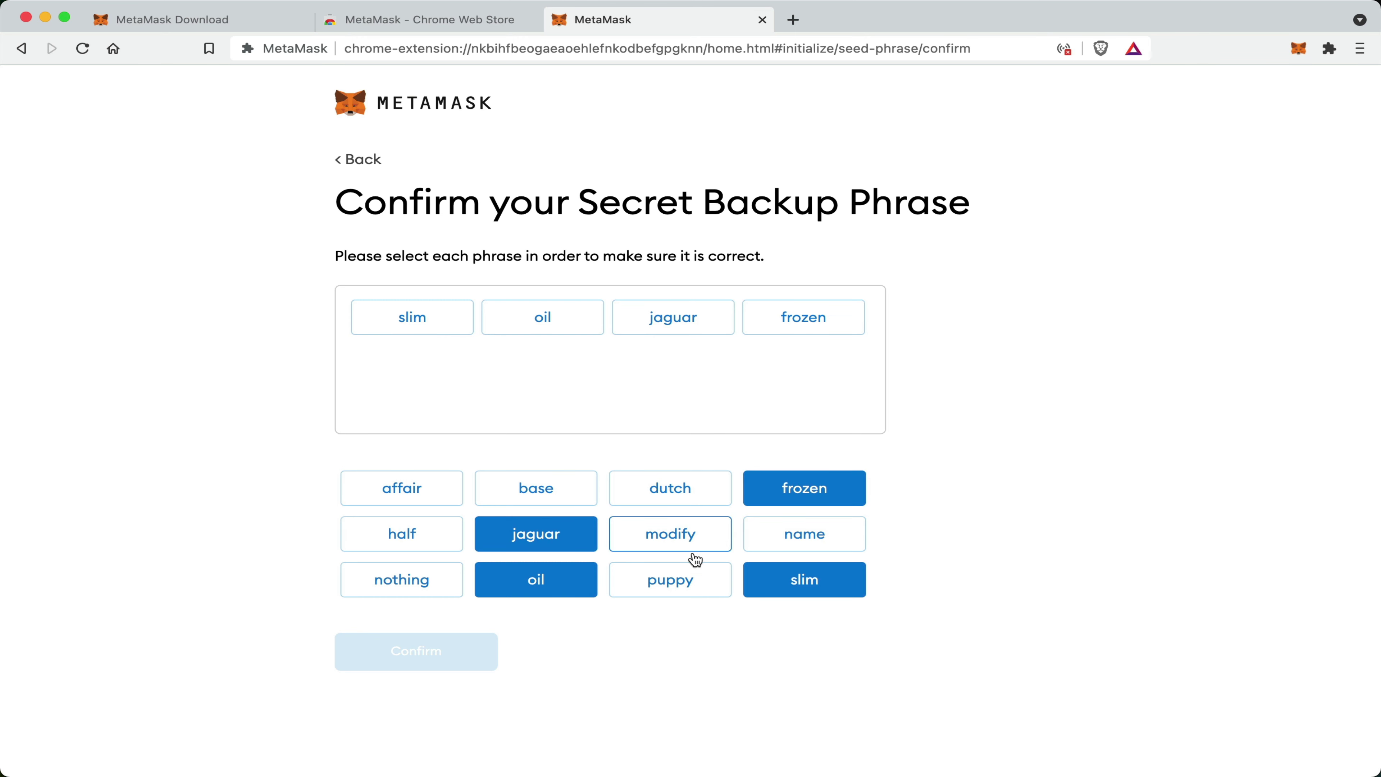
click(433, 594)
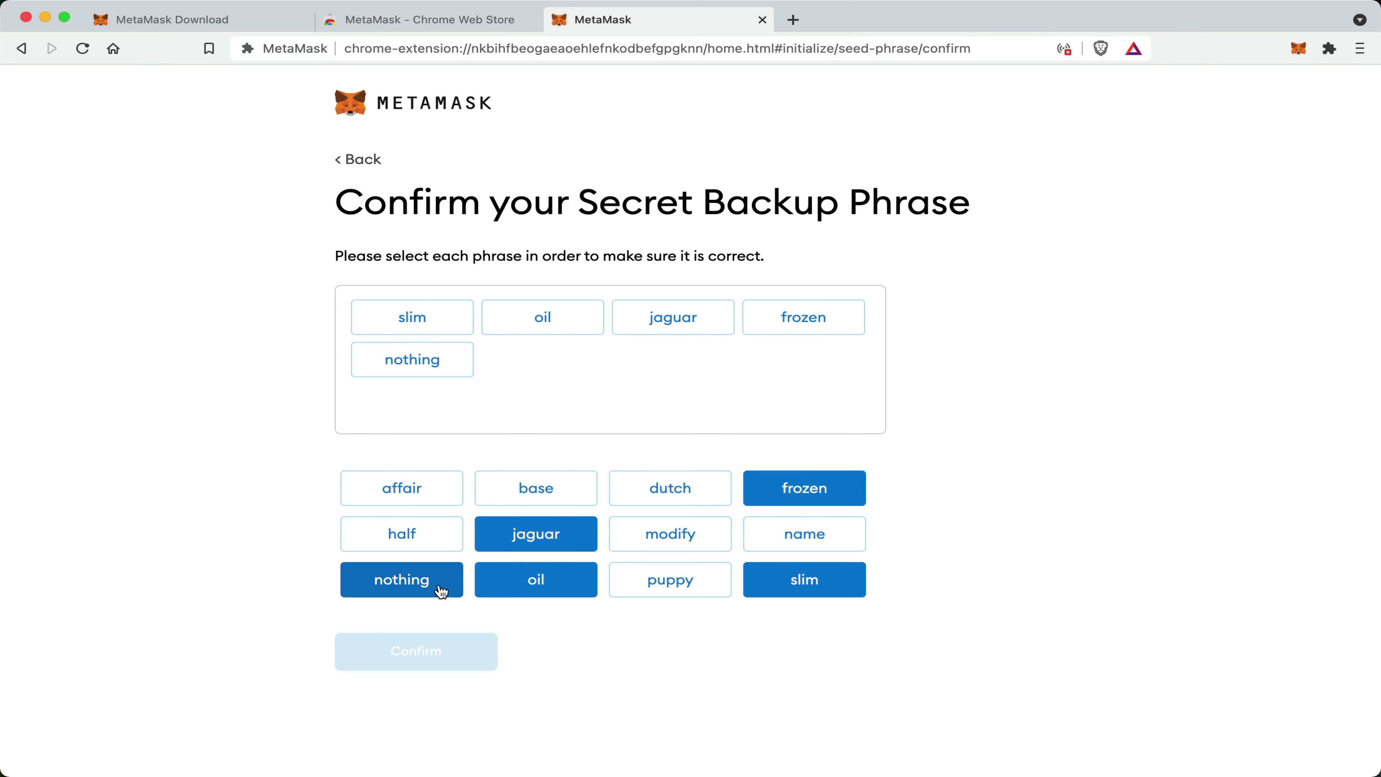
click(550, 495)
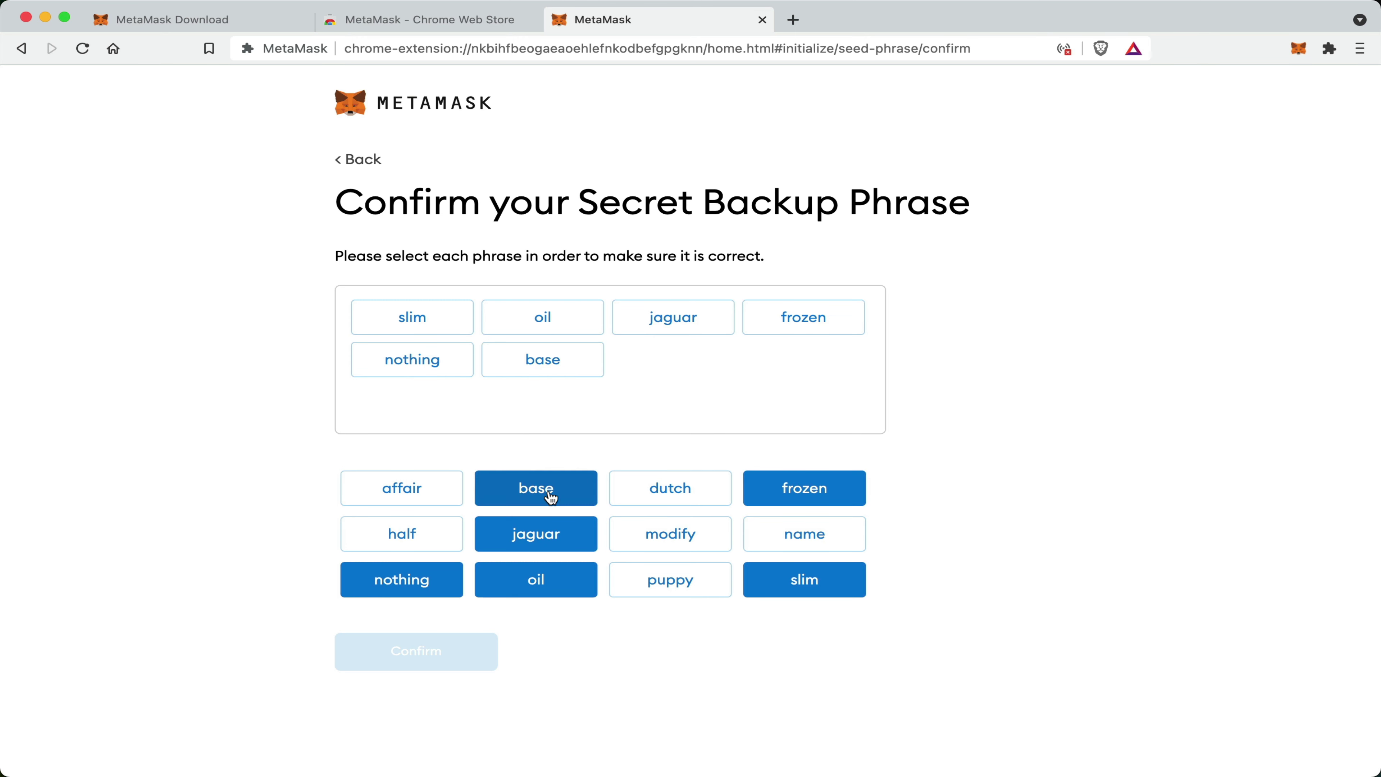
- Select the remaining six backup phrase words and confirm the phrase
click(686, 578)
click(758, 548)
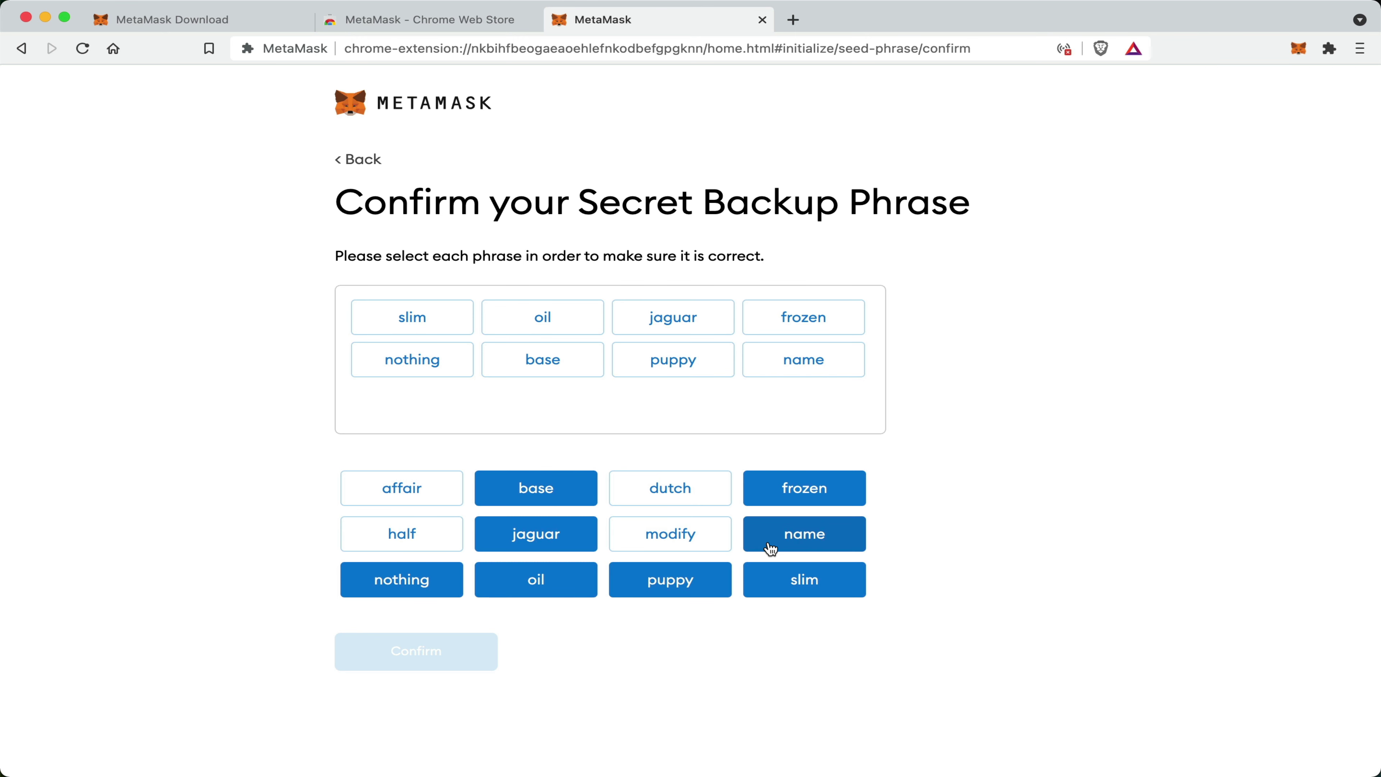
click(413, 544)
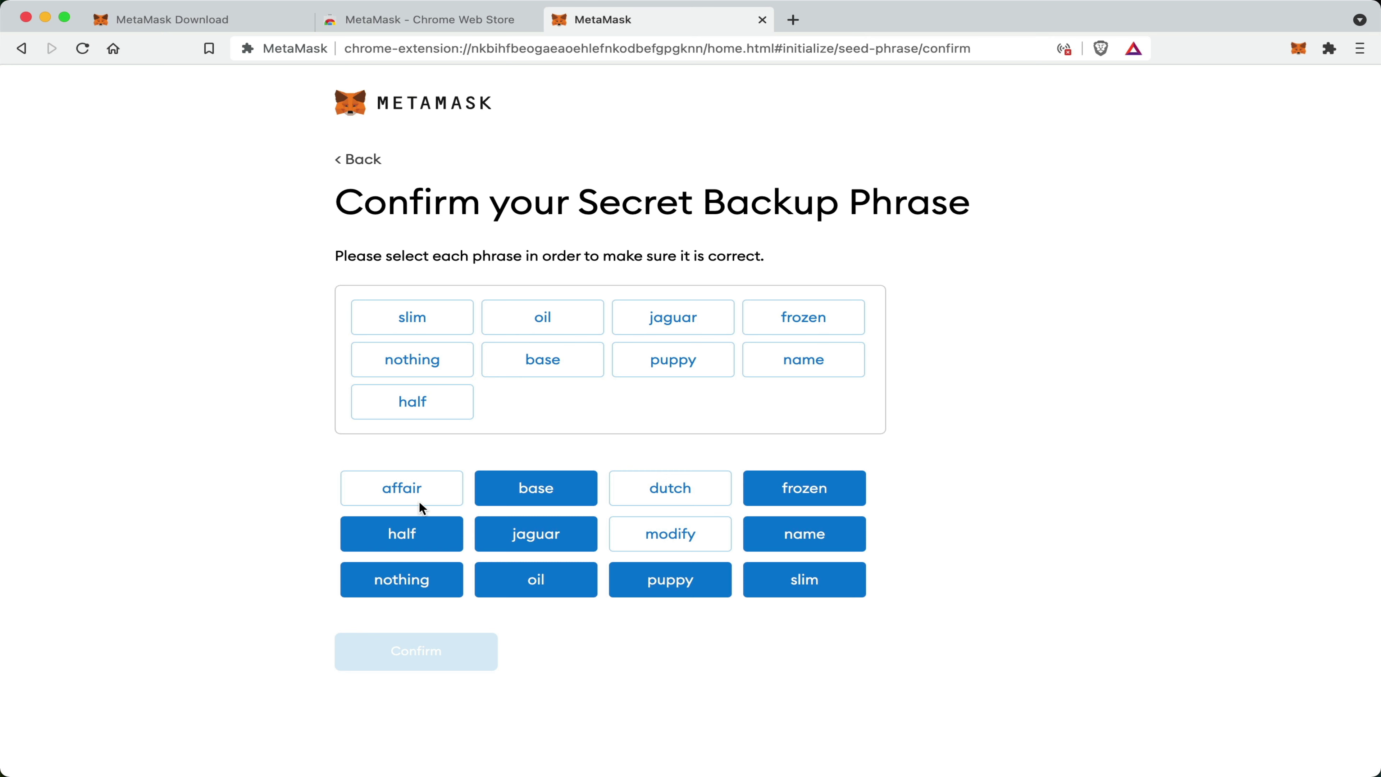
click(422, 490)
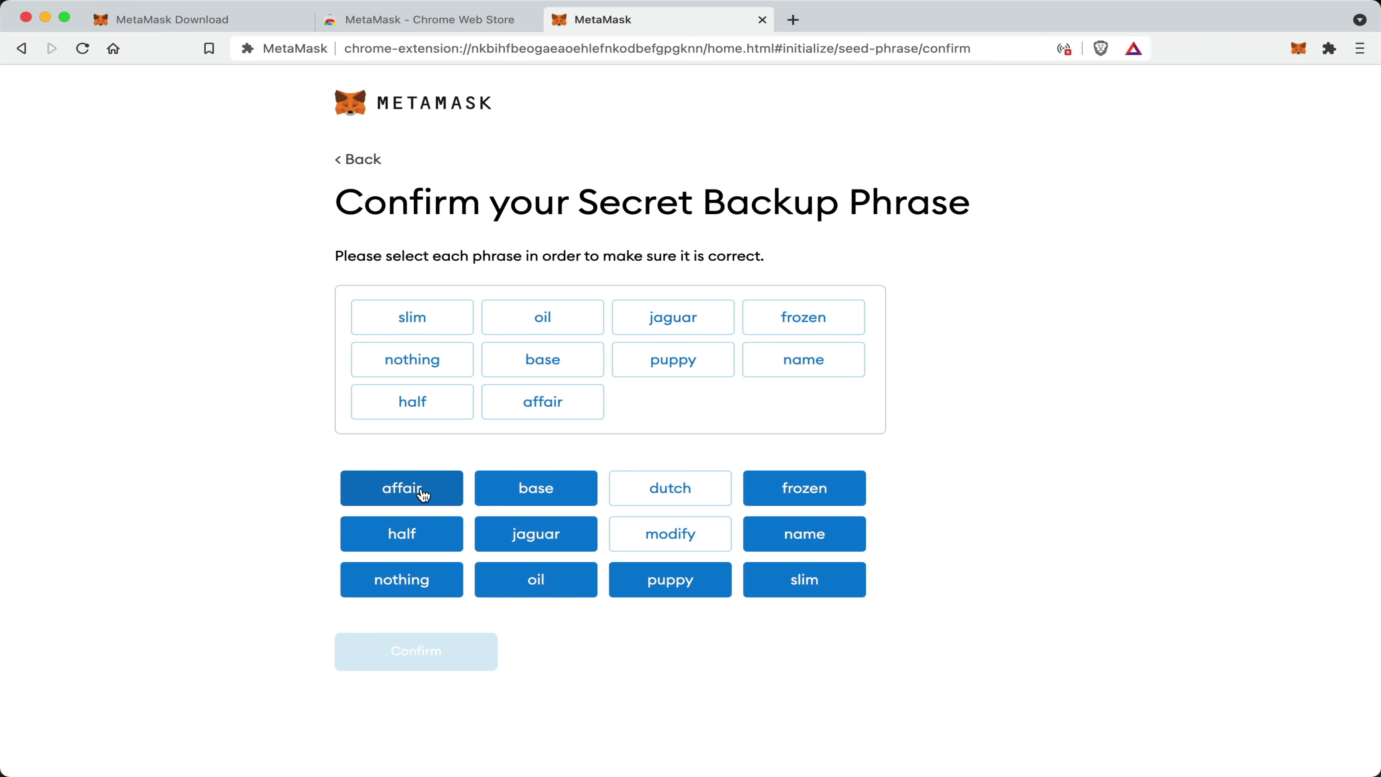
click(653, 544)
click(660, 499)
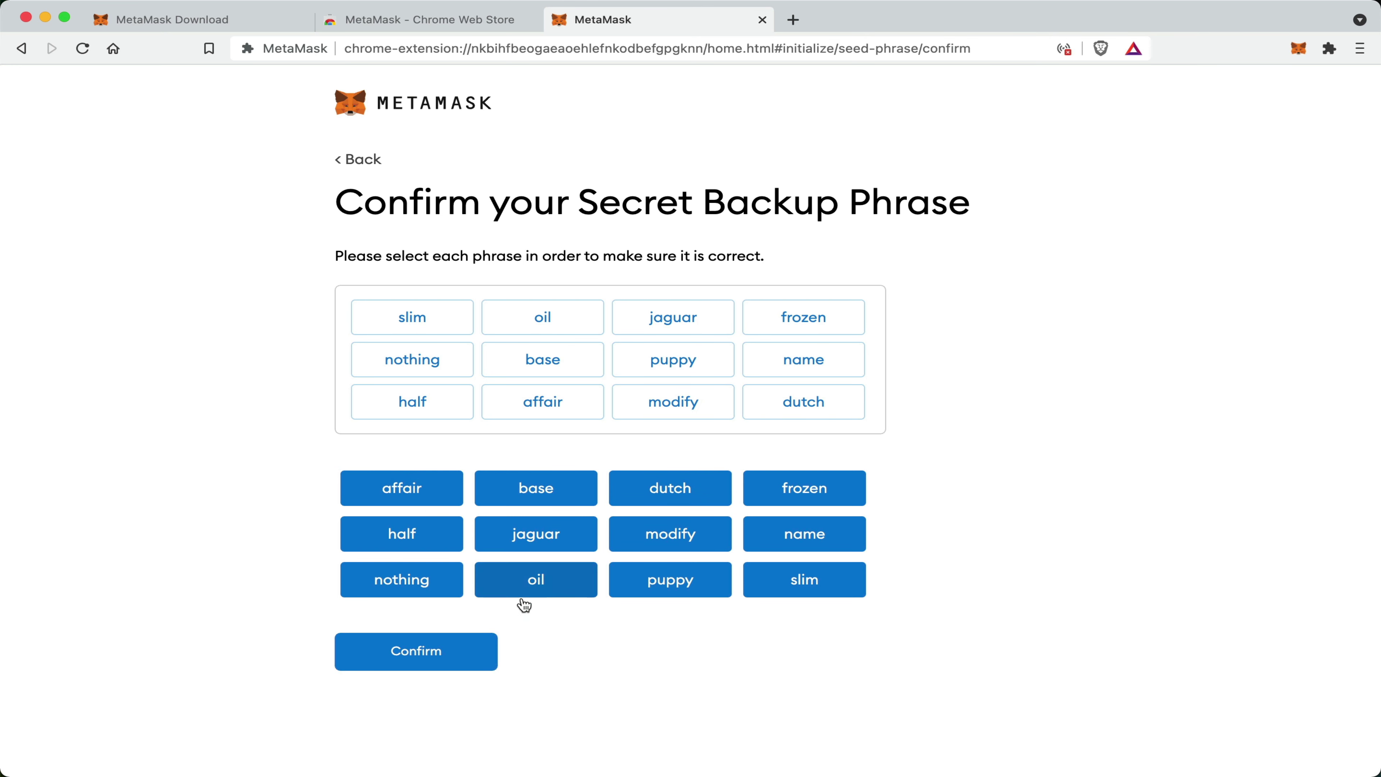
click(416, 665)
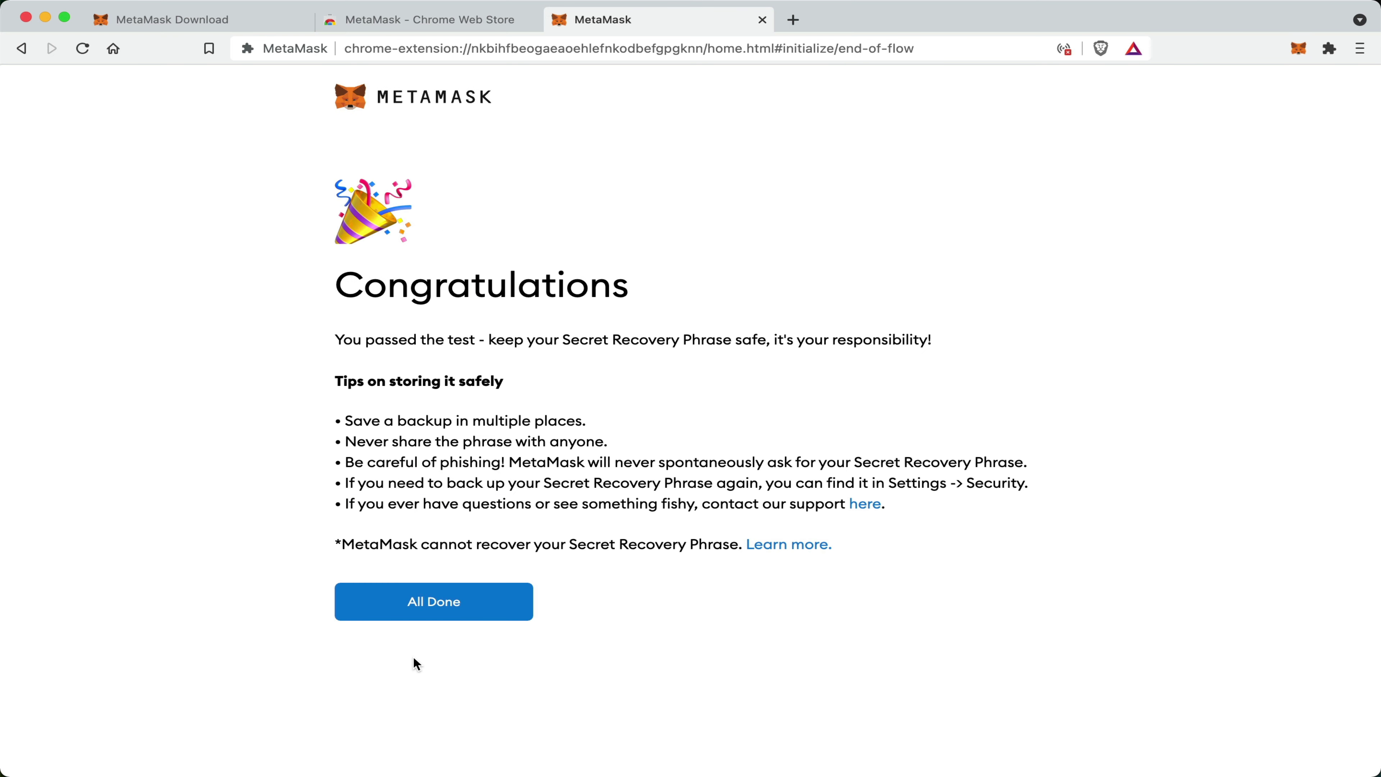
- Complete setup with All Done and scroll through the What's new notice
click(425, 613)
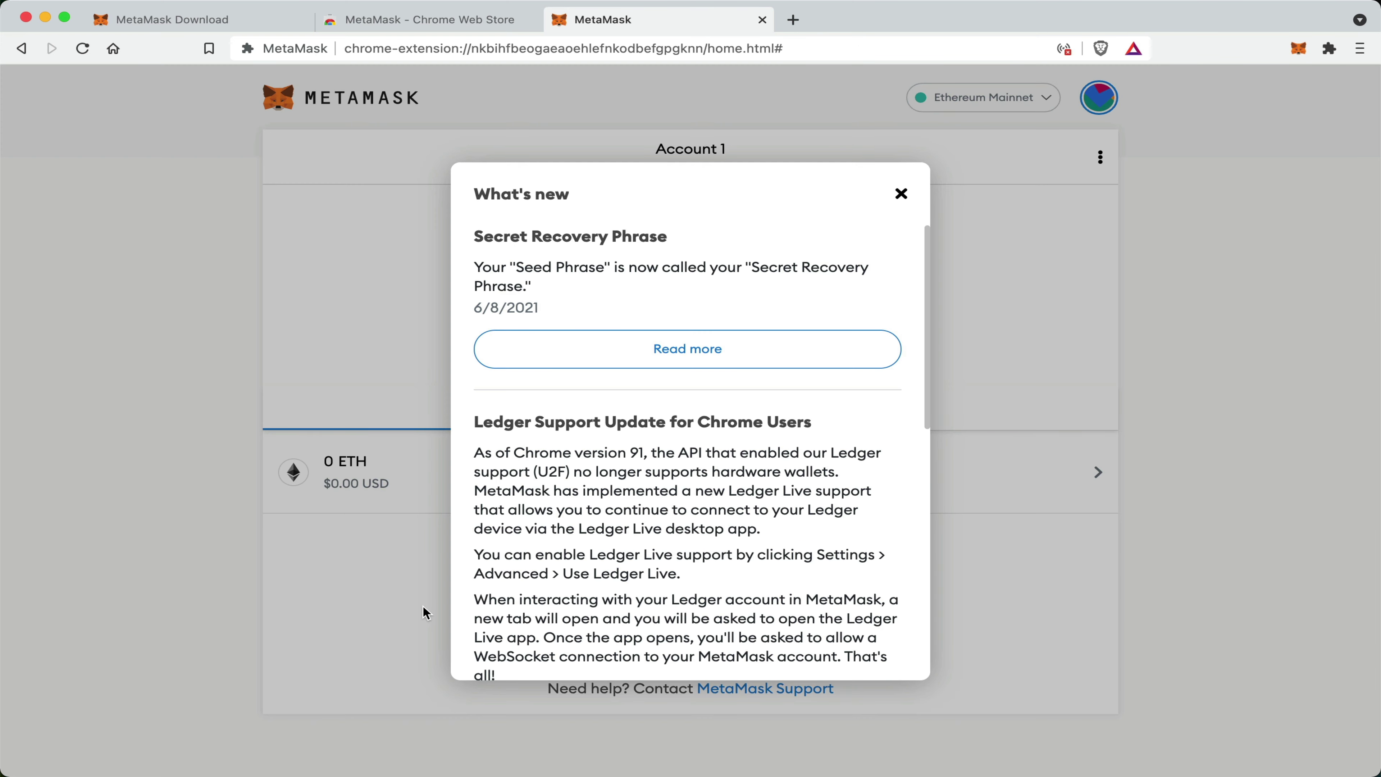
scroll(634, 544, down, 1)
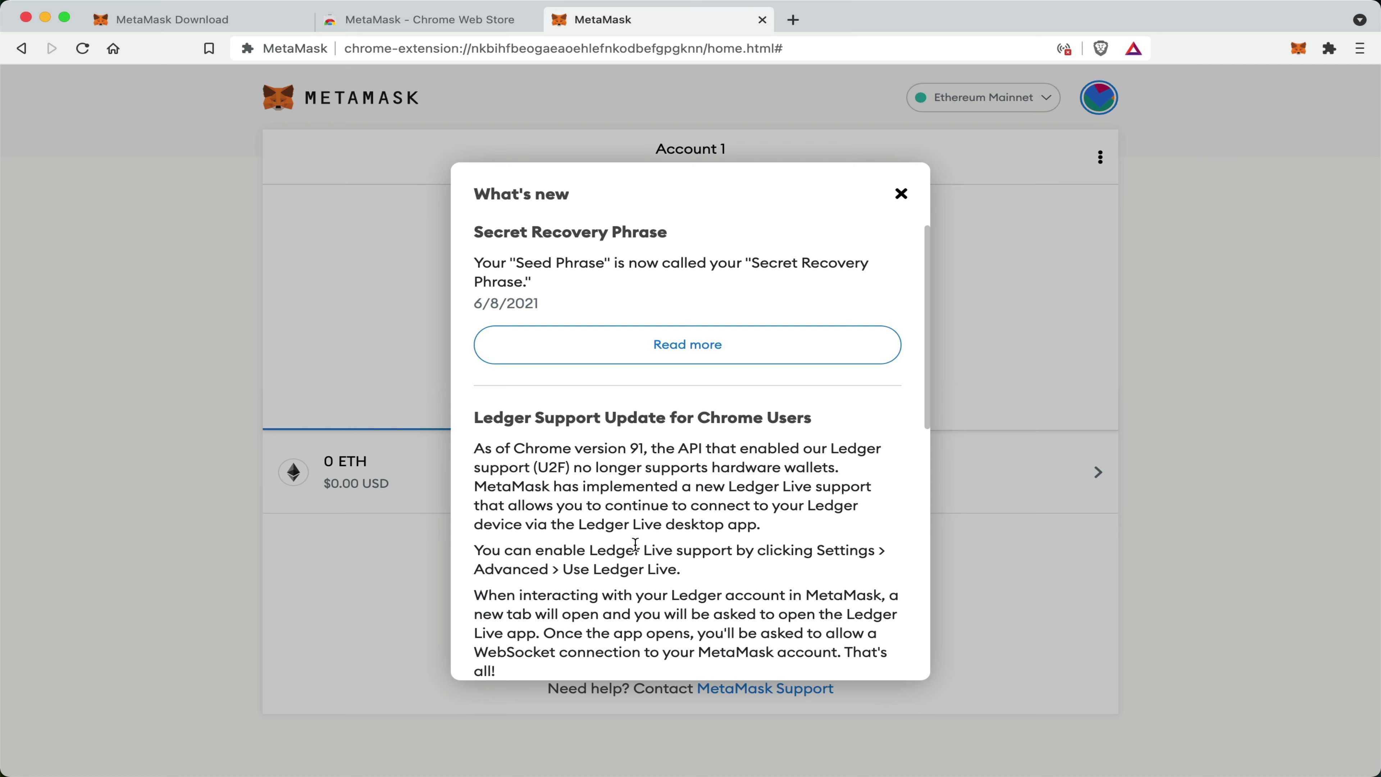
scroll(634, 544, down, 10)
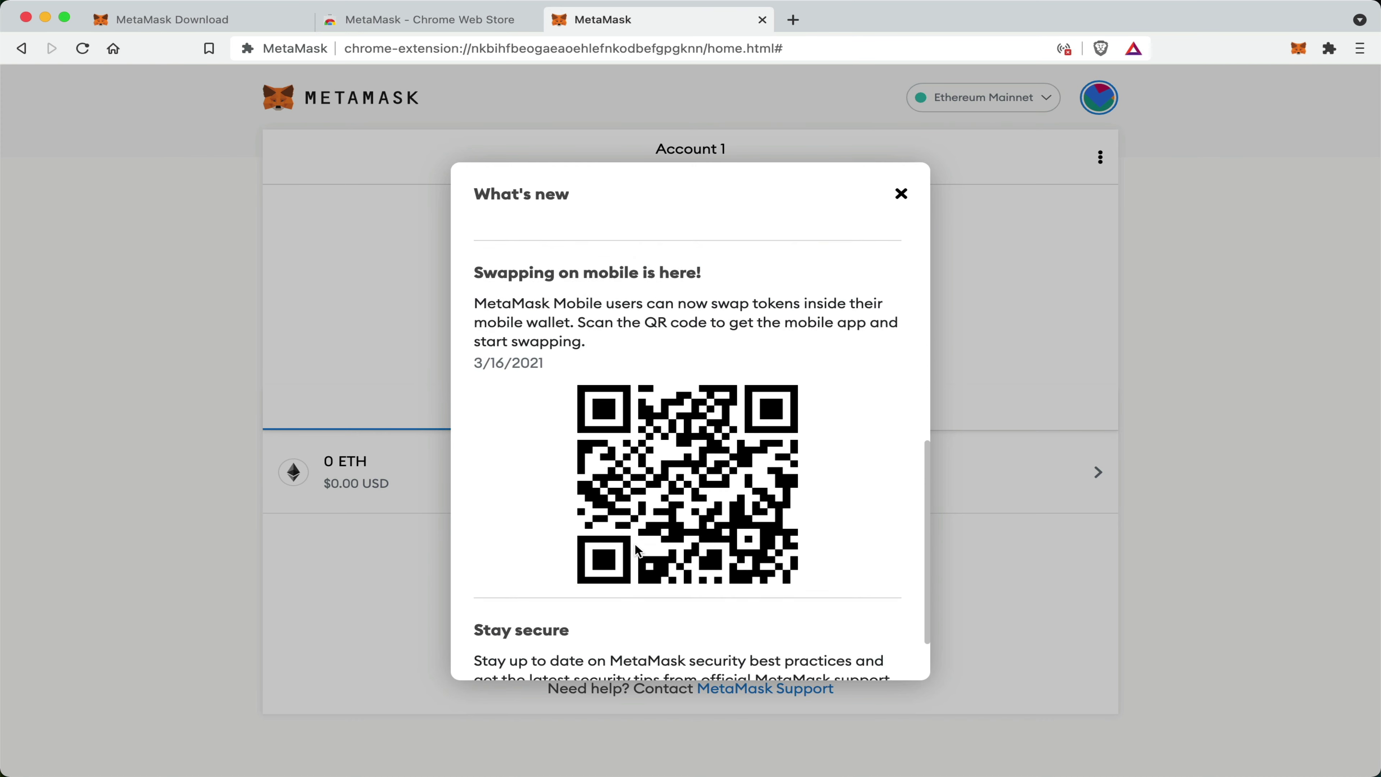
scroll(639, 550, up, 3)
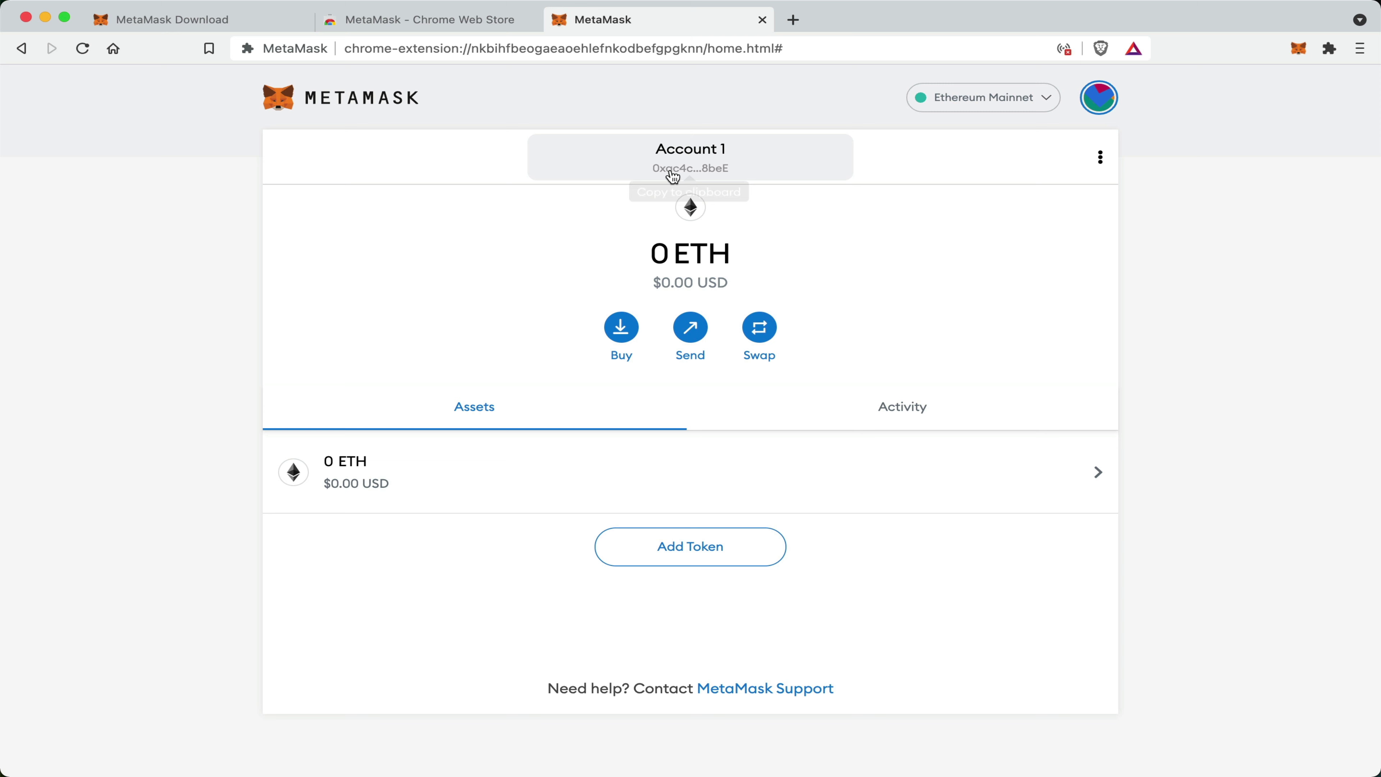
- Copy the Account 1 wallet address to the clipboard
click(695, 174)
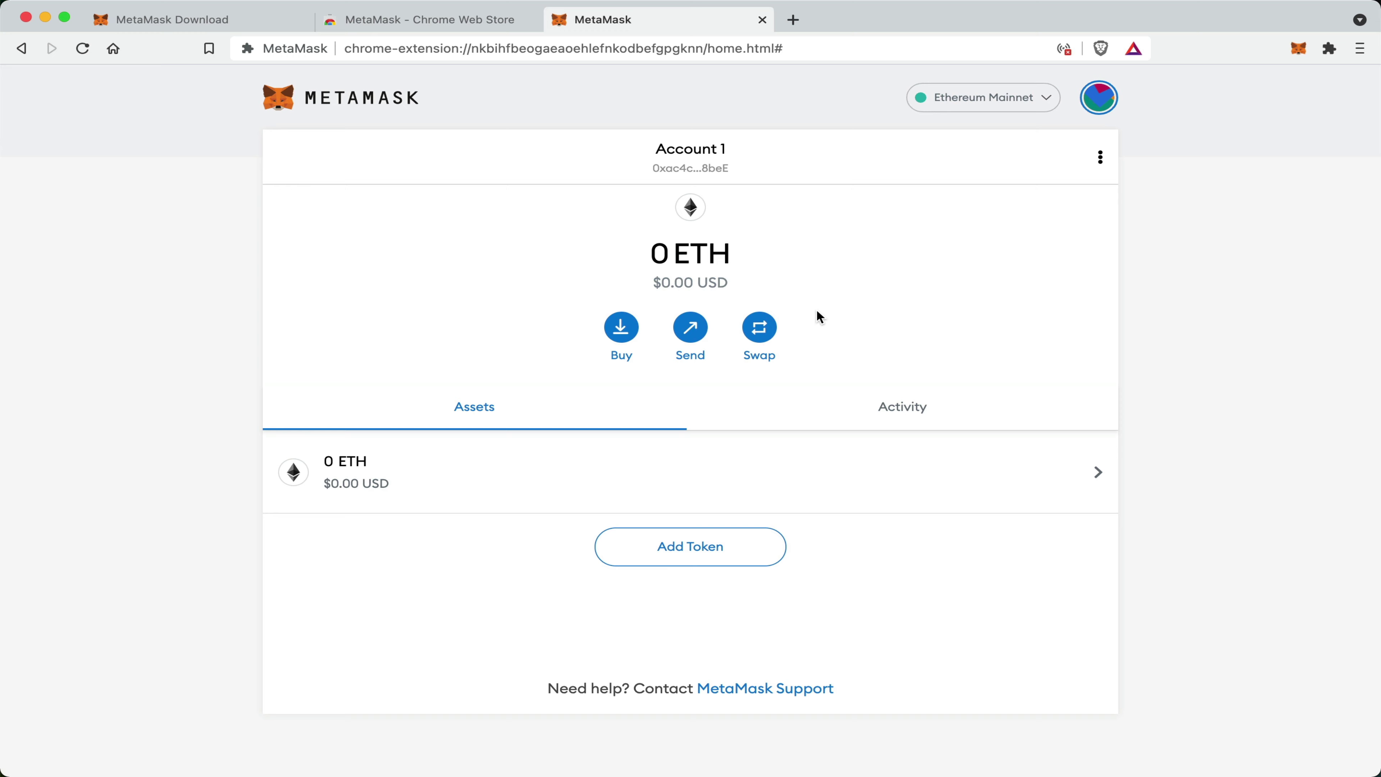
- Rename the account to 'Caribbean Crypto Tips' in Account details and close the dialog
click(1099, 158)
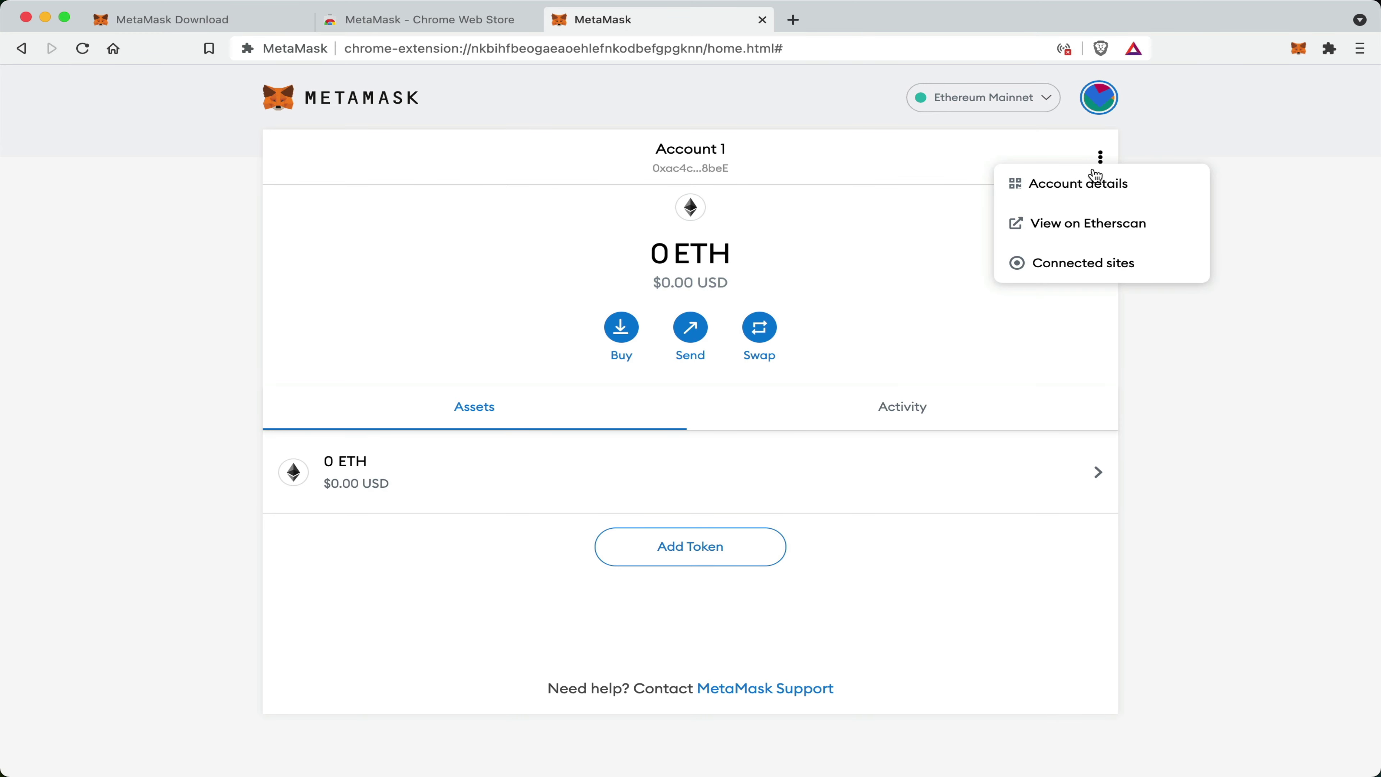
click(1082, 188)
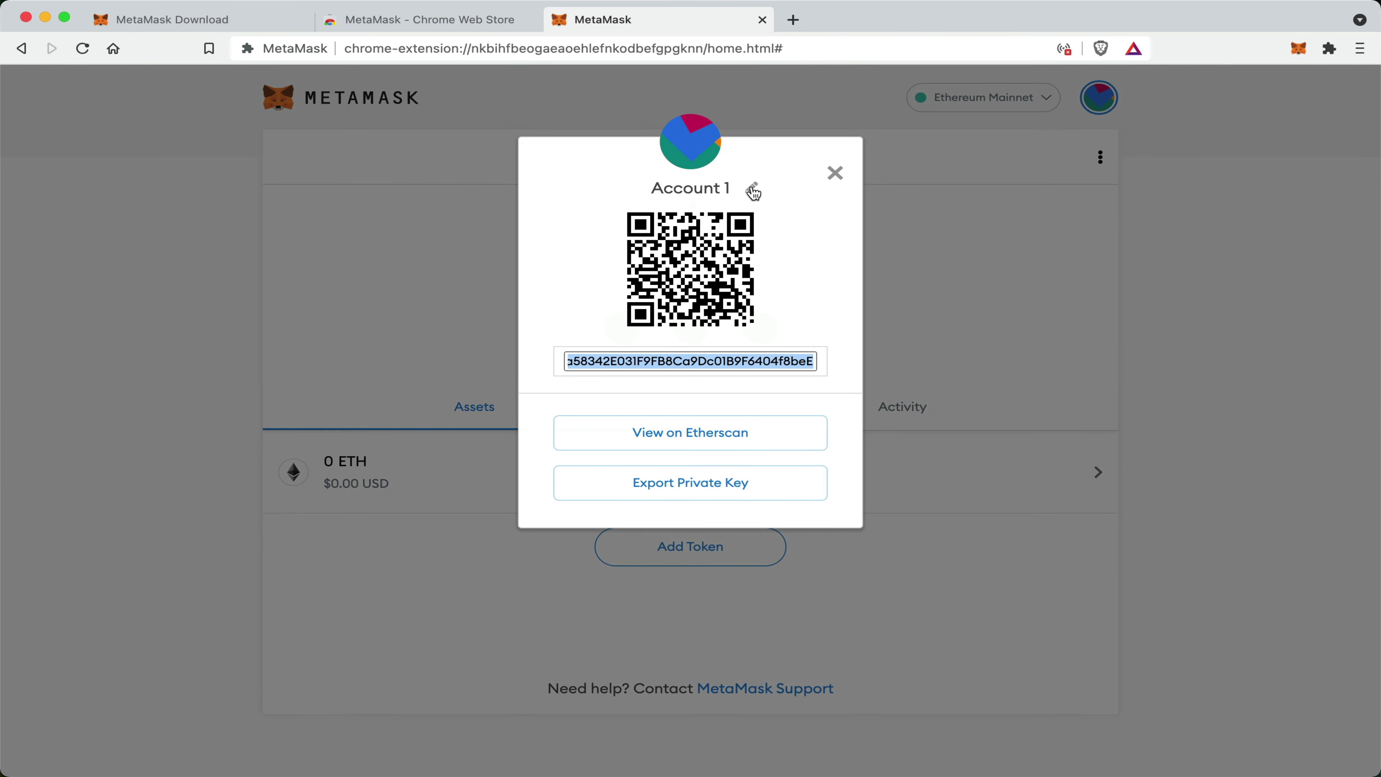
click(753, 191)
key(BackSpace)
key(BackSpace)
key(BackSpace)
key(BackSpace)
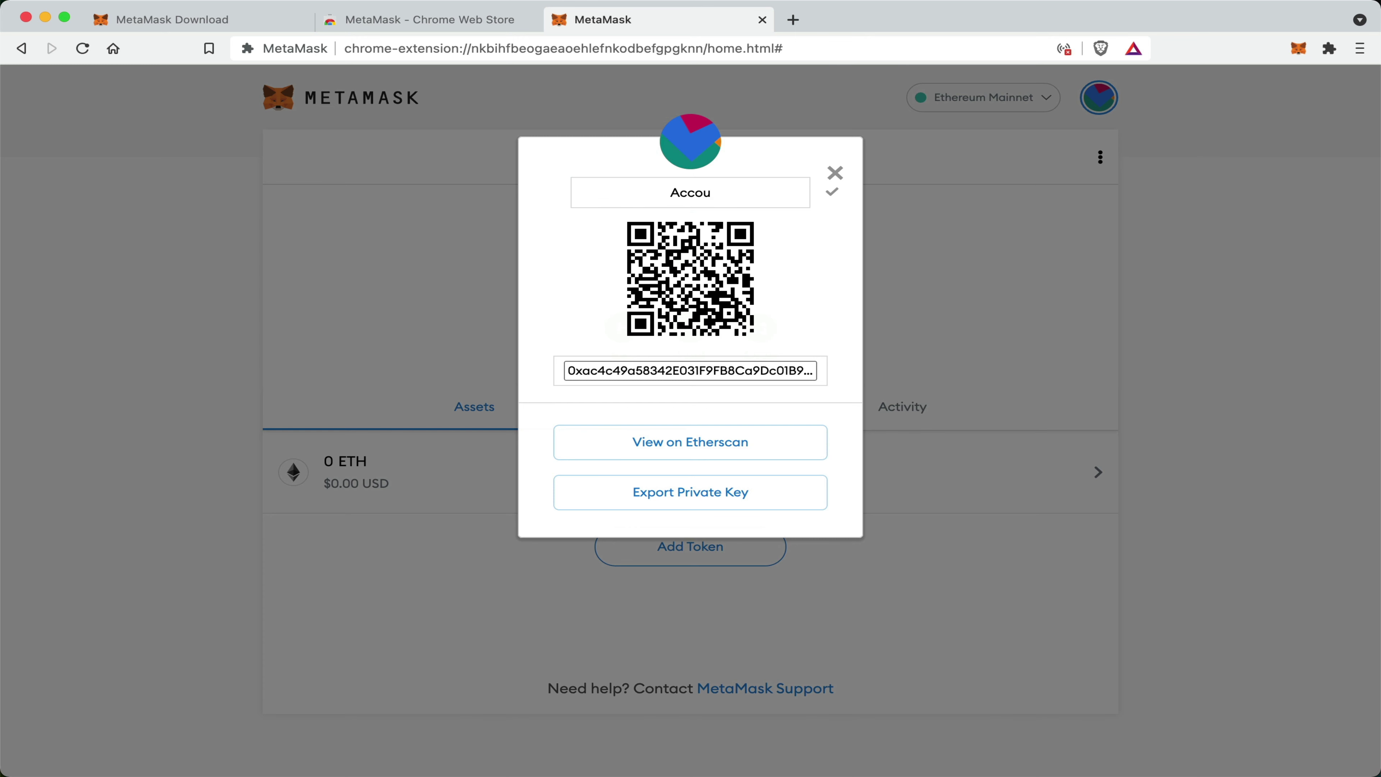
key(BackSpace)
key(BackSpace)
key(BackSpace)
key(BackSpace)
key(BackSpace)
text(Caribbean Crypto Tips)
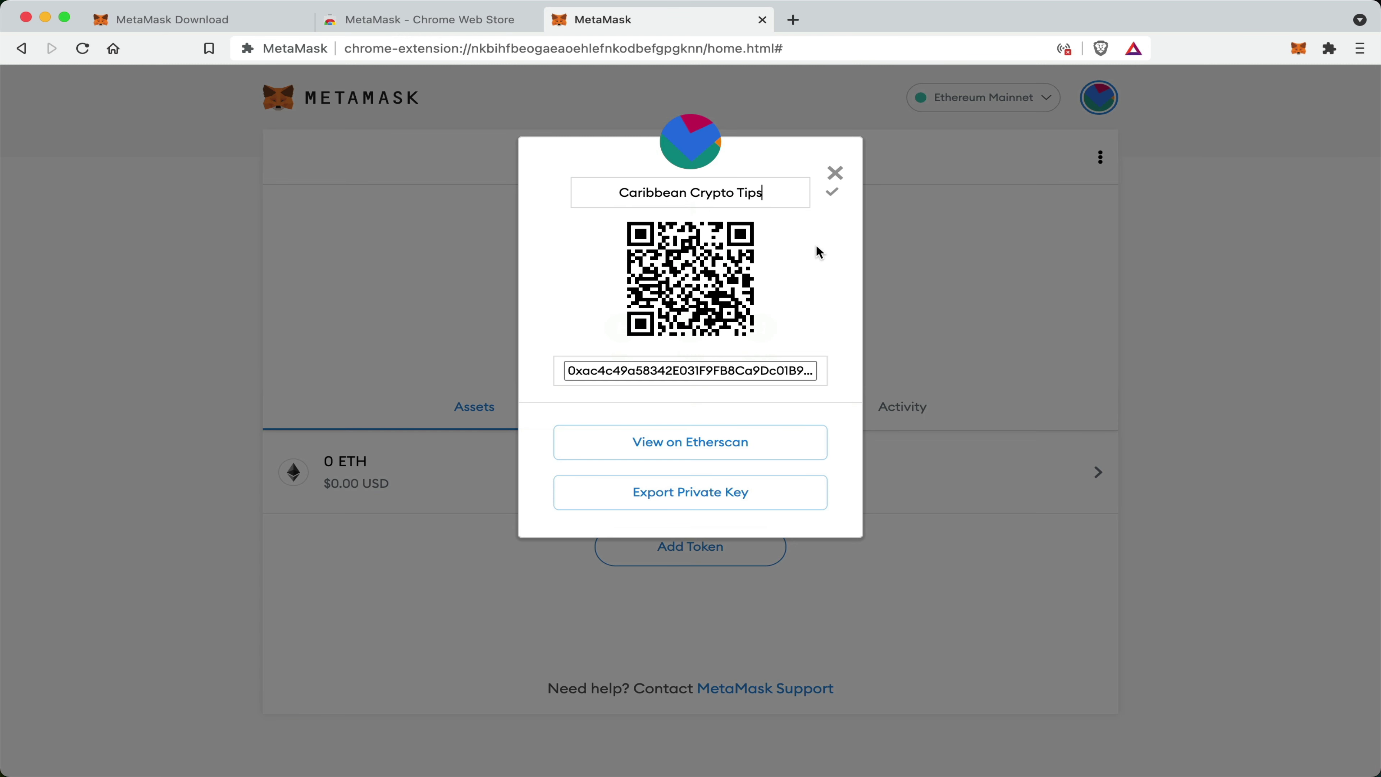
click(832, 193)
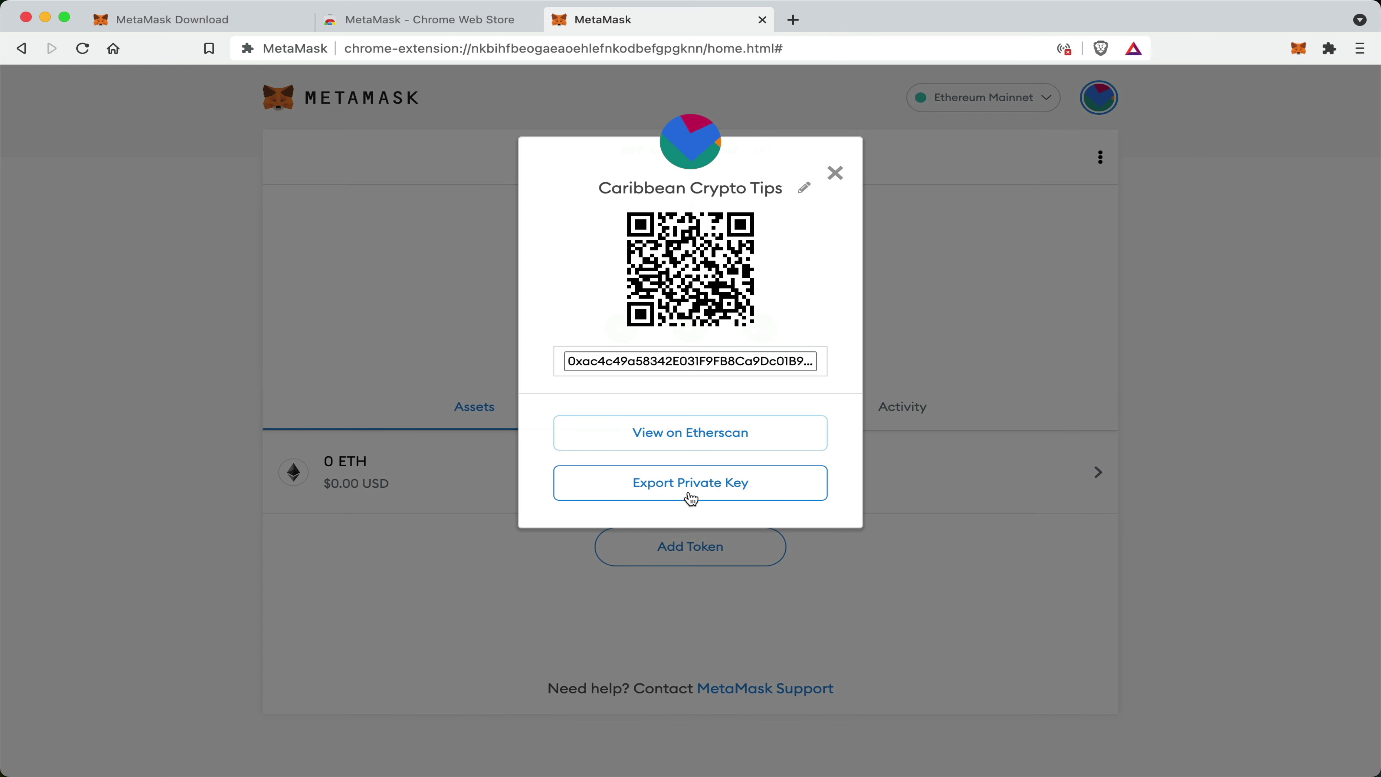
click(834, 174)
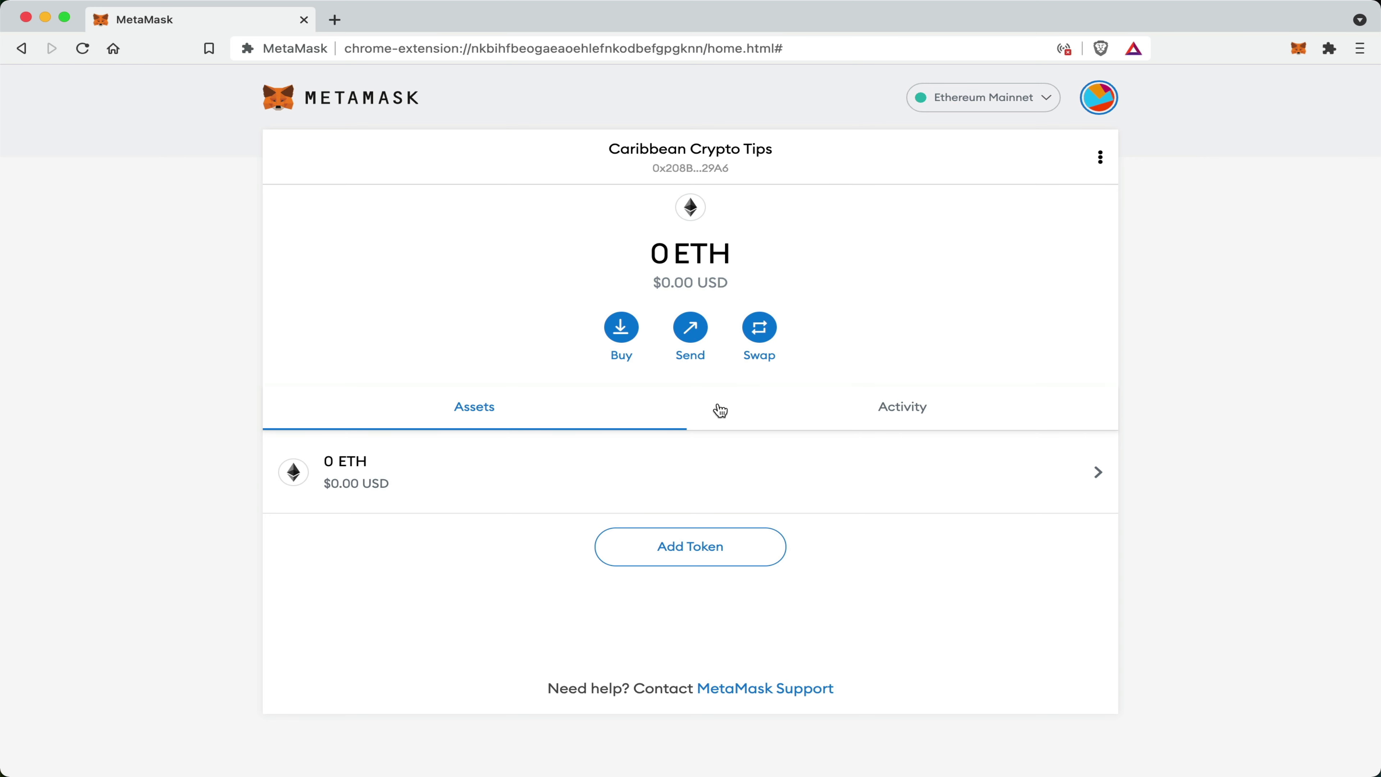
- Search 'uni', add the Uniswap (UNI) token, and return to the wallet home
click(686, 549)
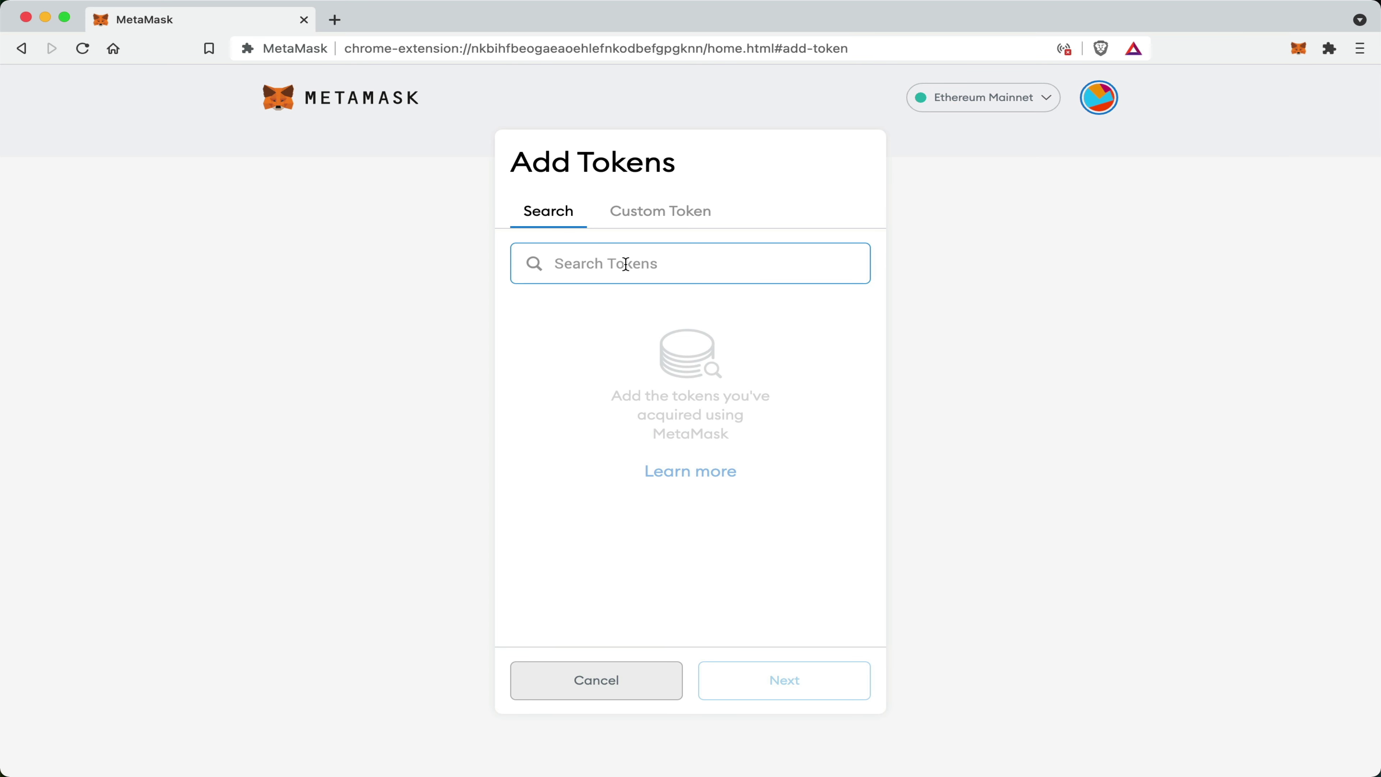
text(uni)
click(649, 354)
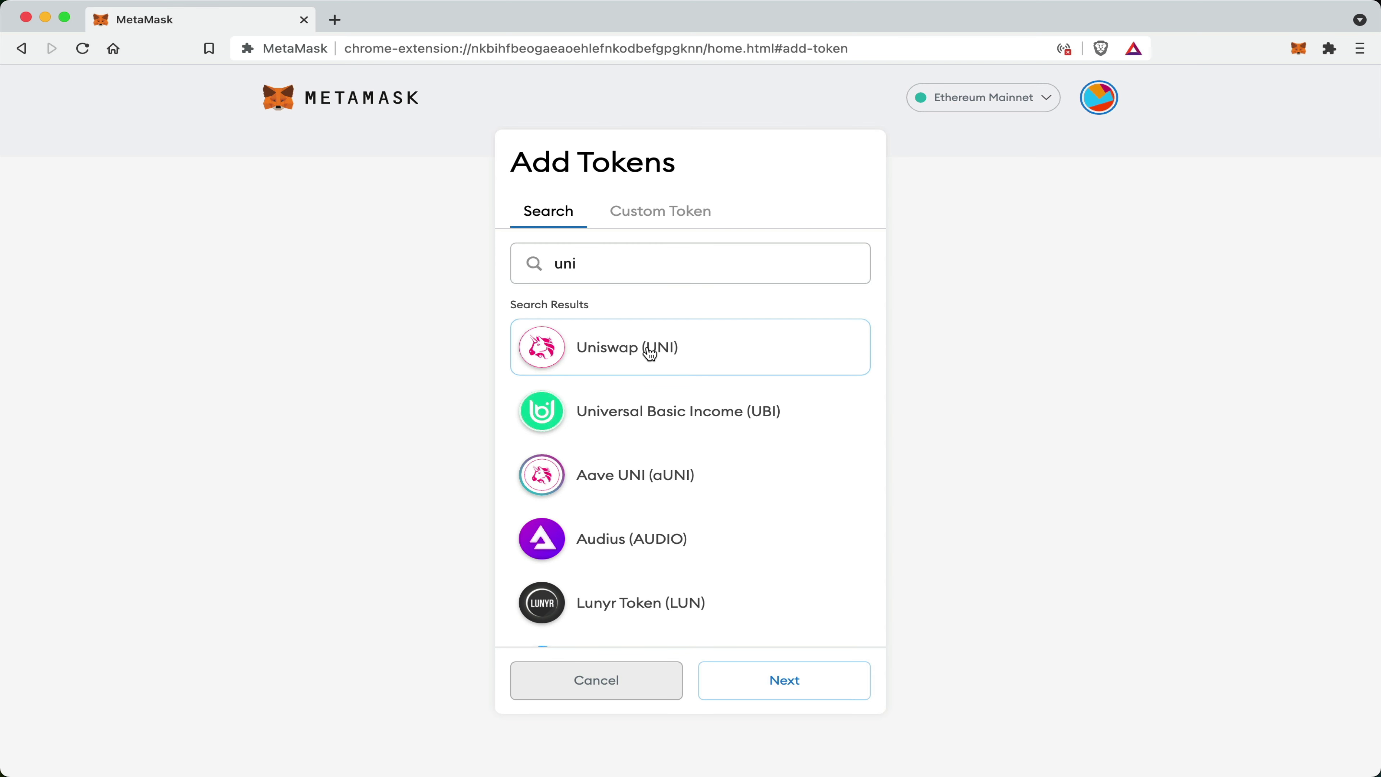
click(782, 679)
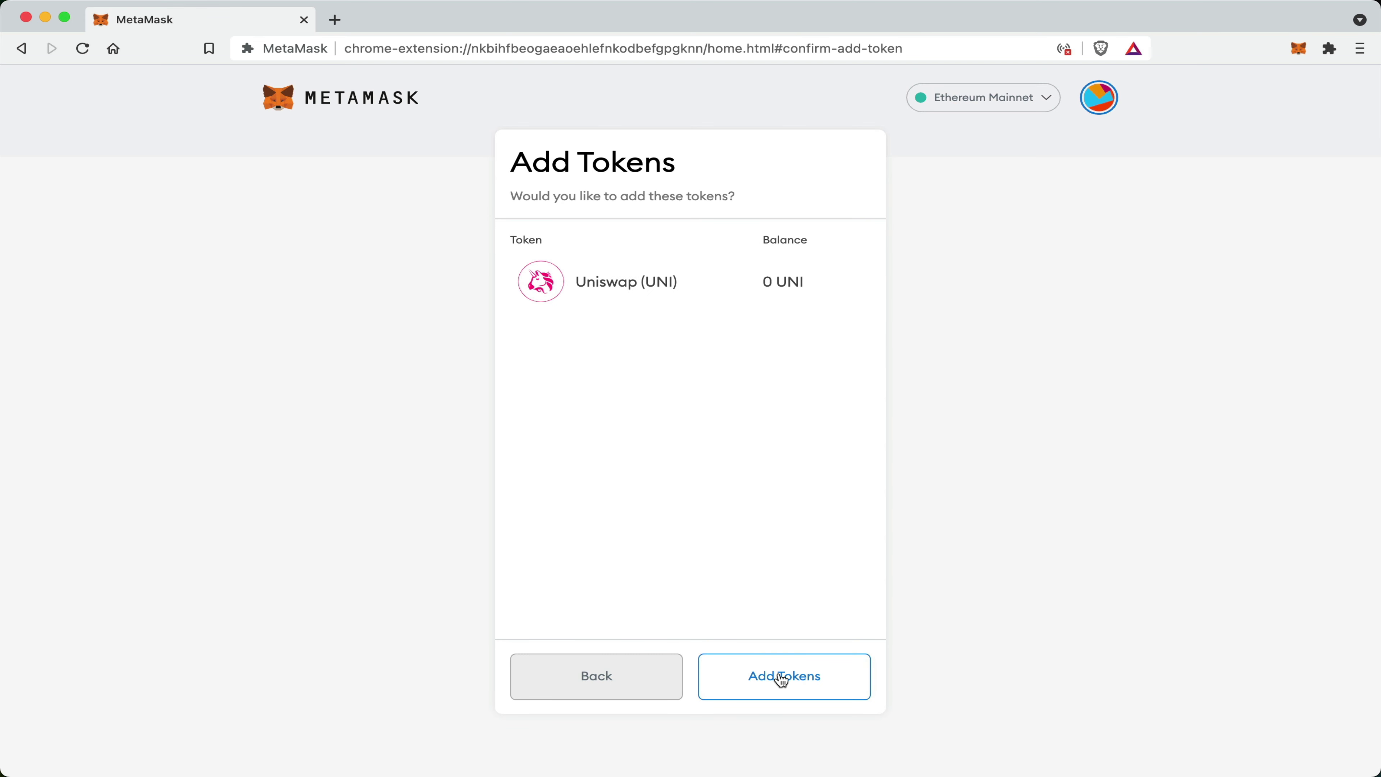
click(792, 685)
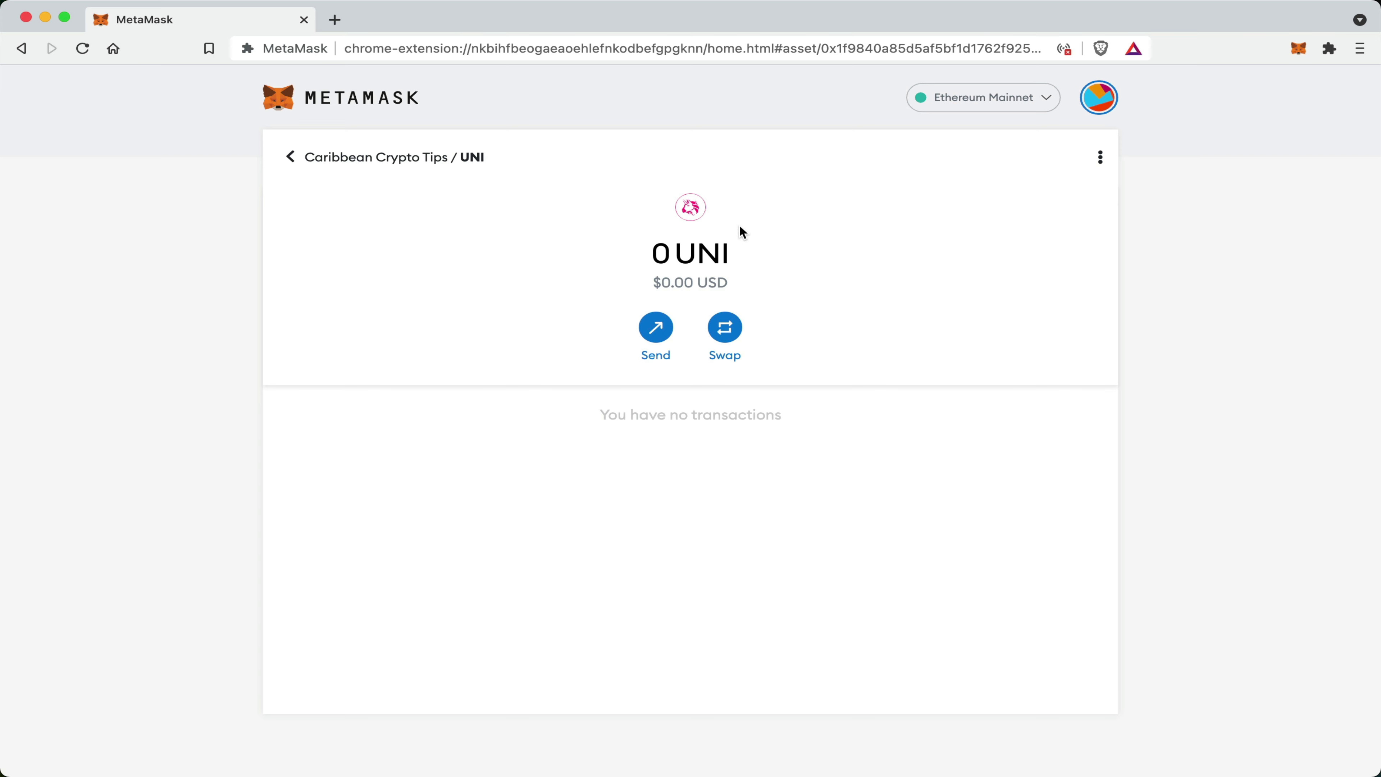
click(289, 158)
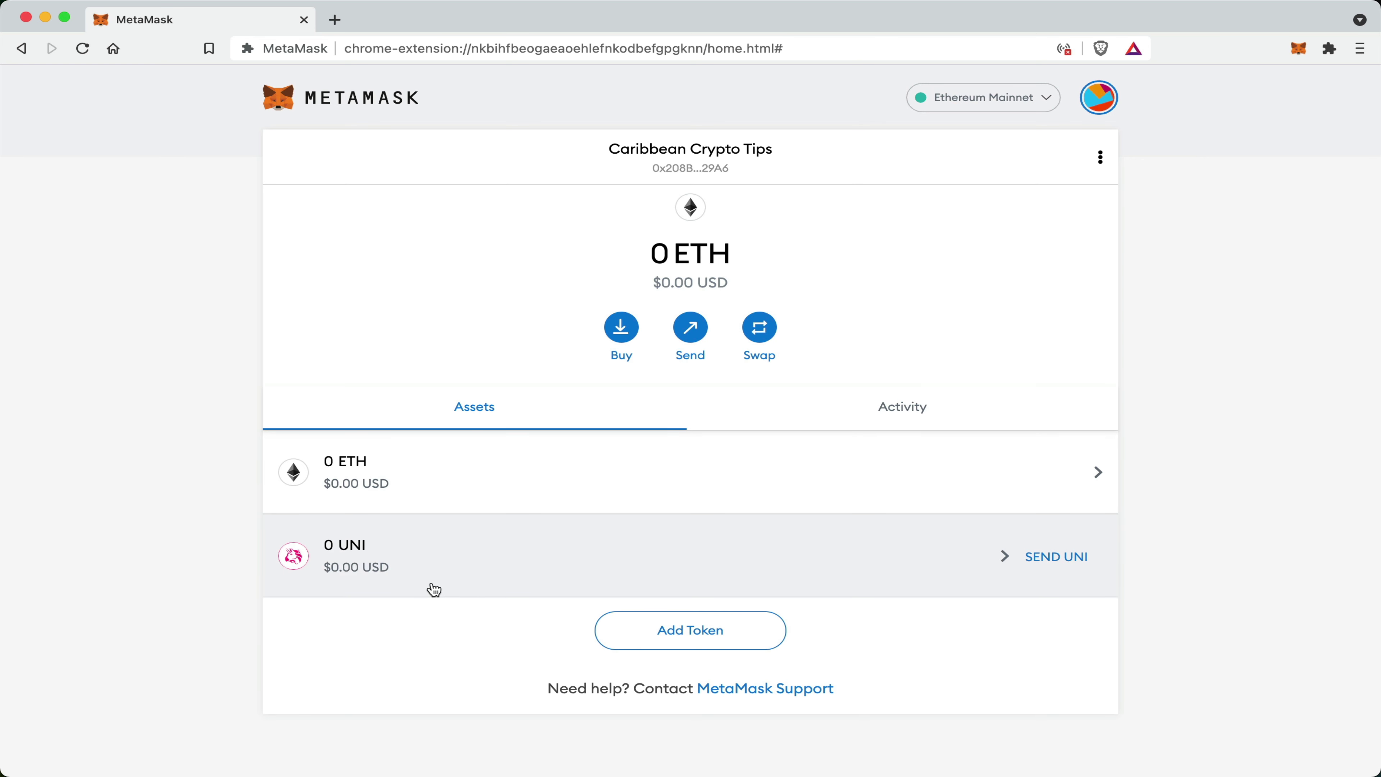
- After the 'gaby' search finds nothing, add GAby as a custom token by pasting its contract address
click(686, 635)
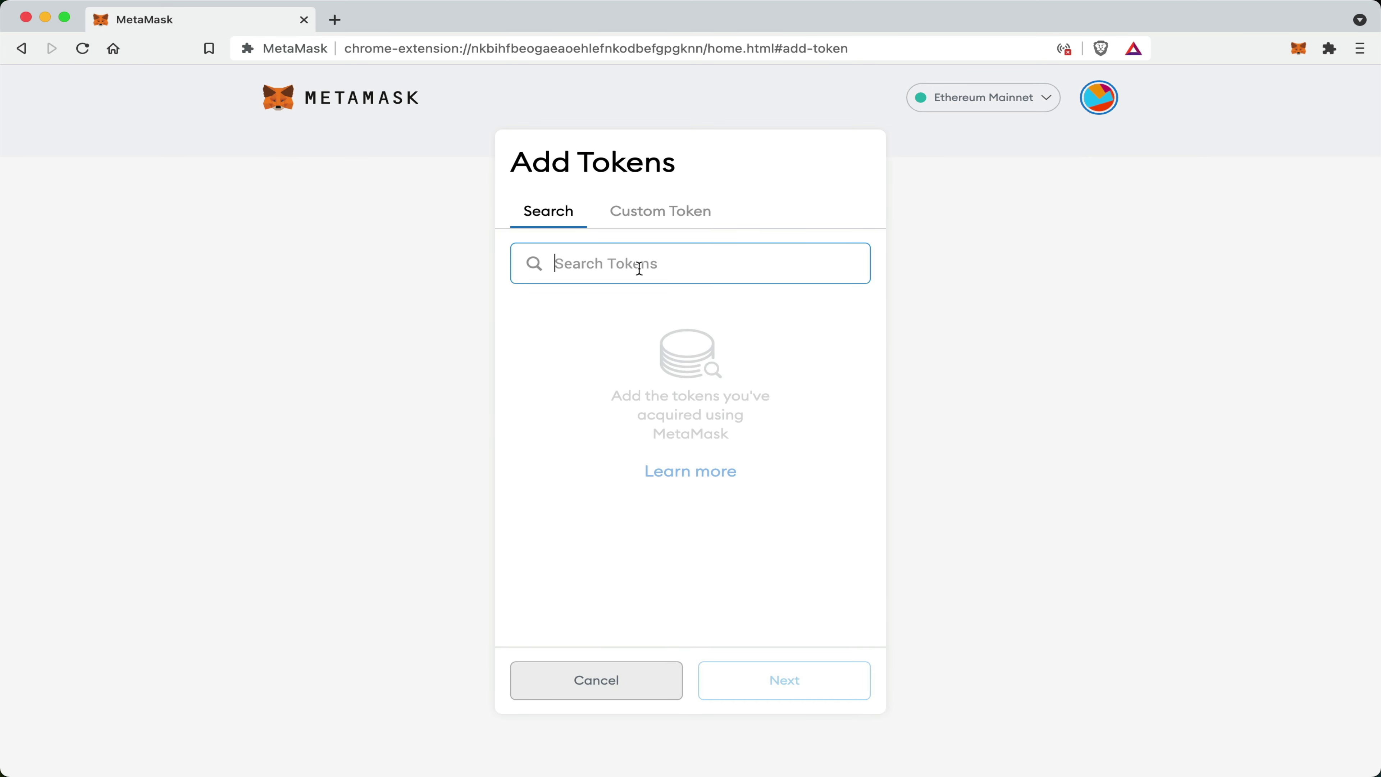
text(gaby)
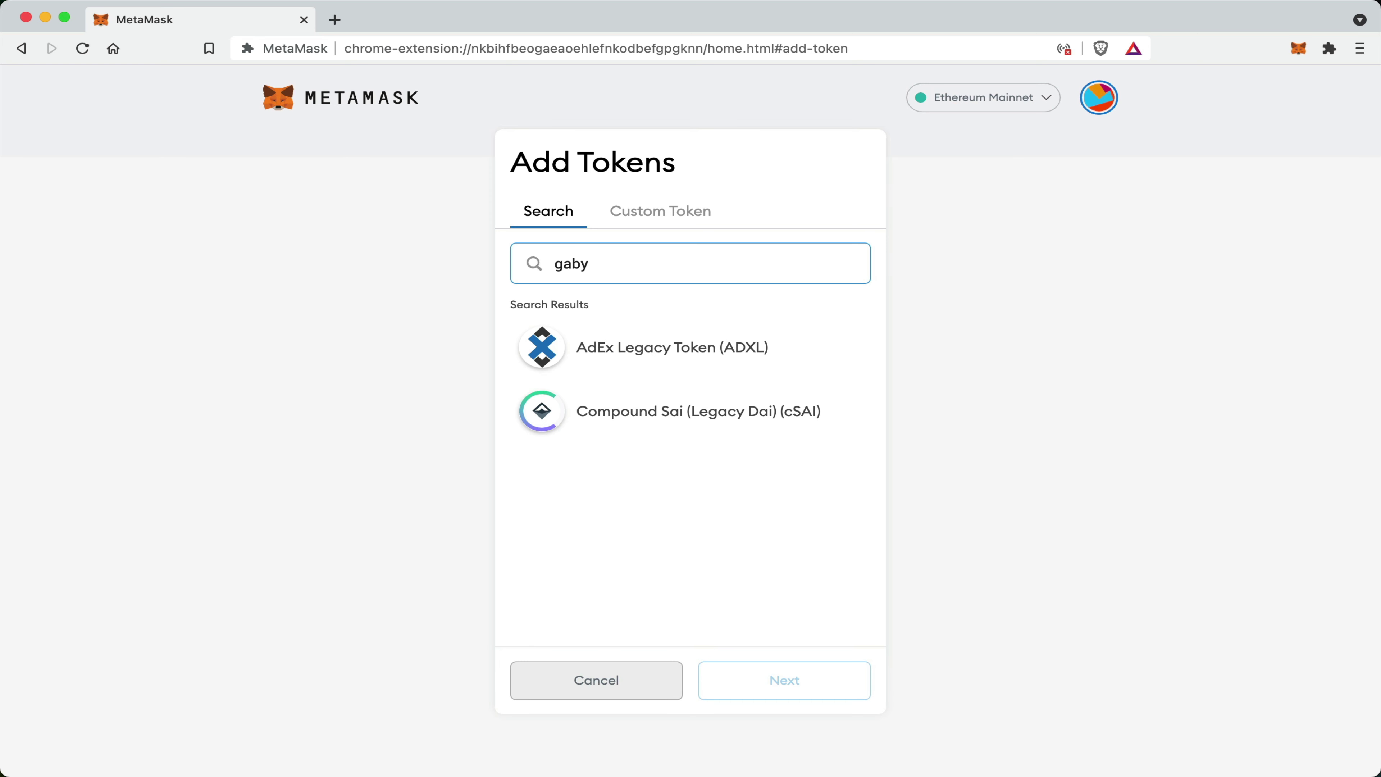
key(BackSpace)
key(BackSpace)
key(BackSpace)
key(BackSpace)
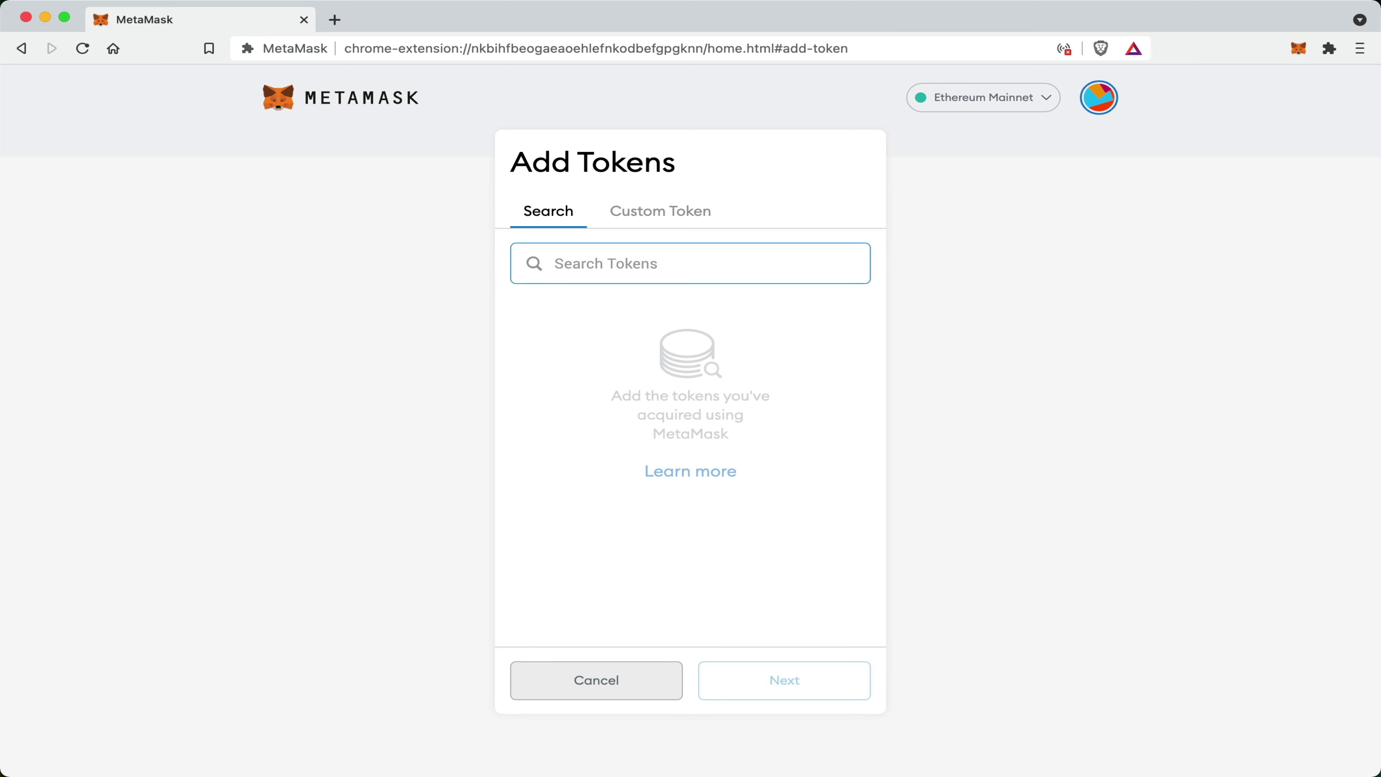
click(672, 214)
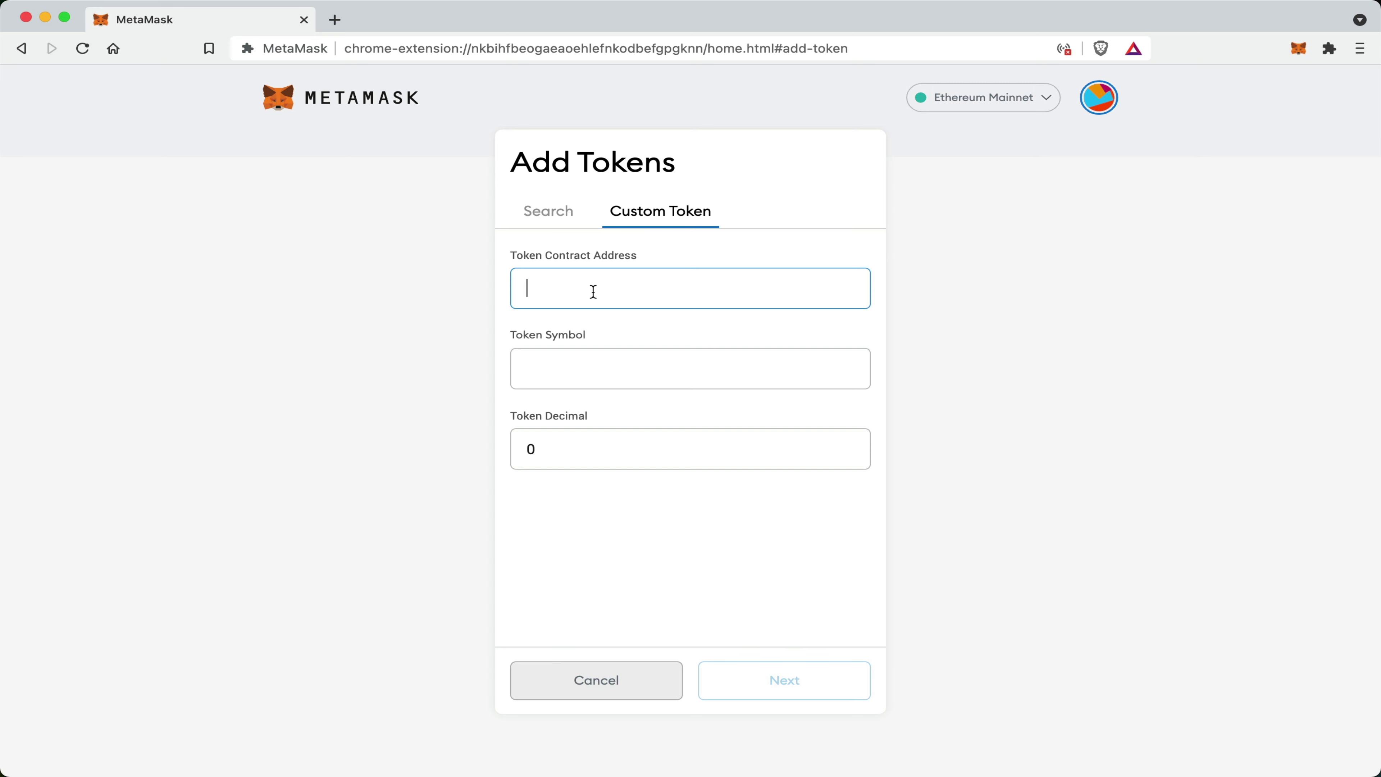
key(super+v)
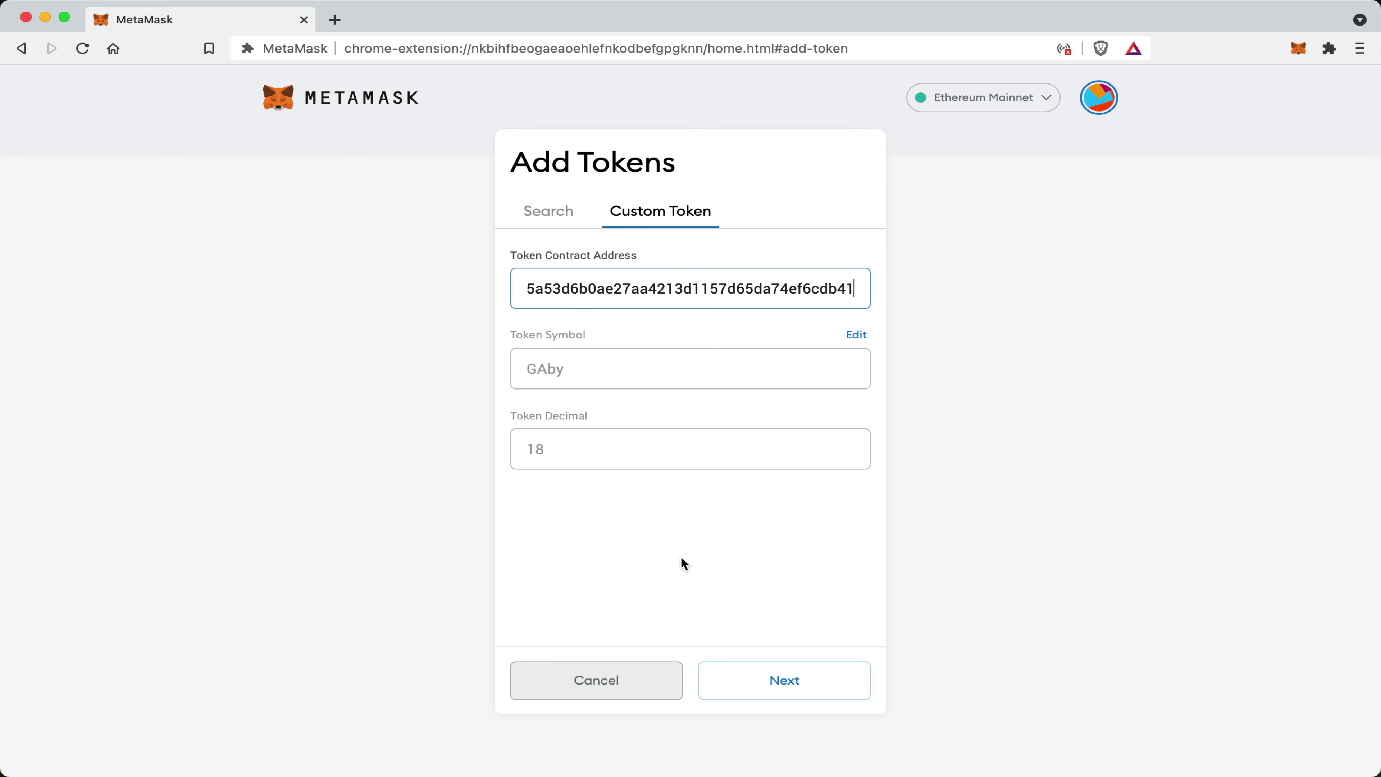
click(788, 686)
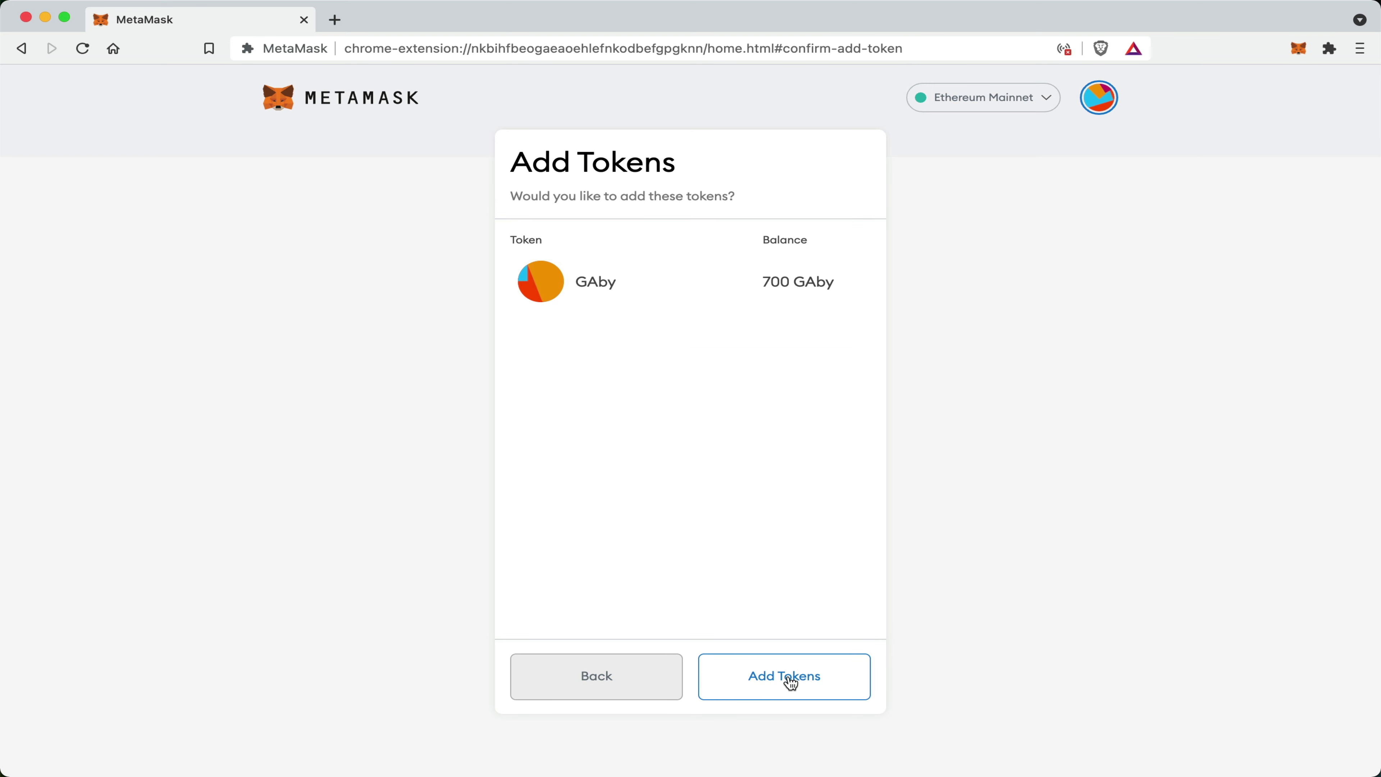
click(786, 686)
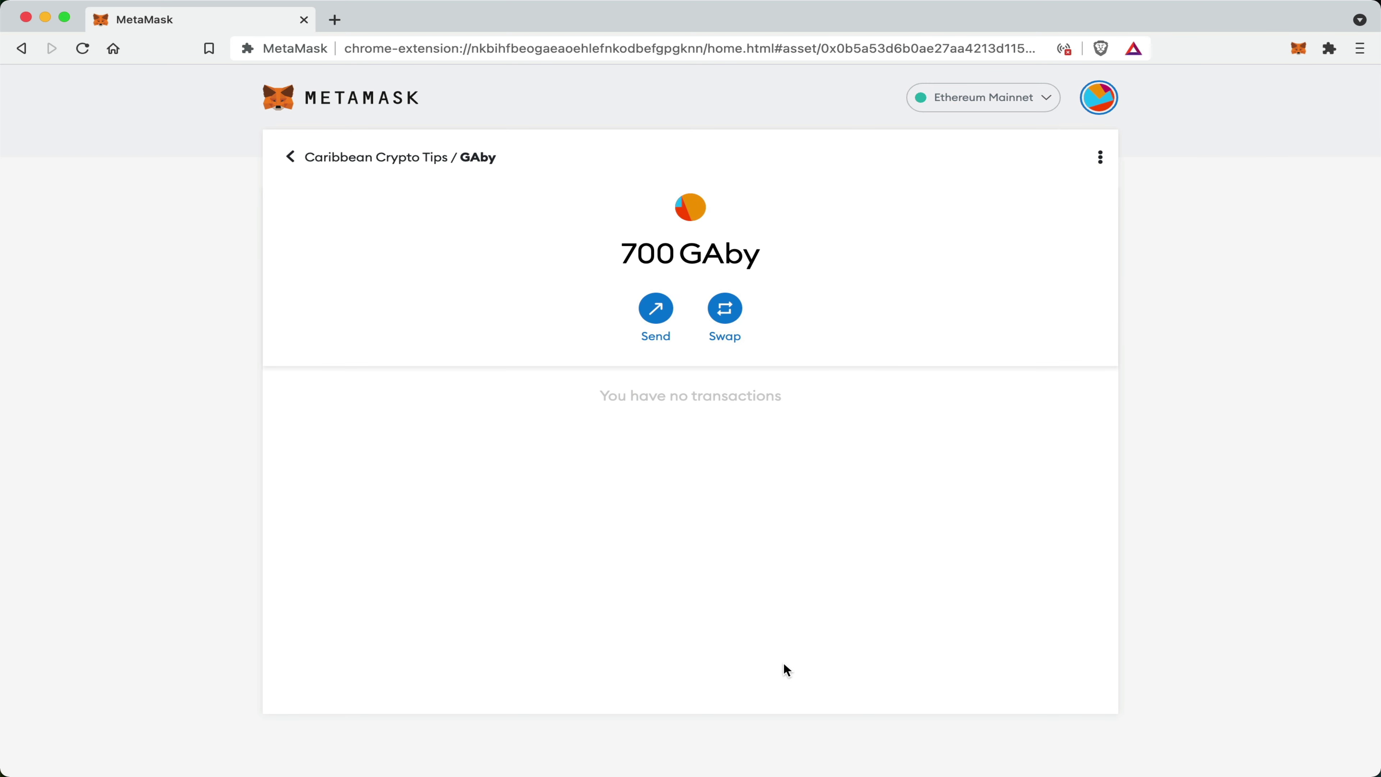
- Switch to the Caribbean Crypto Tips account and copy its address
click(289, 157)
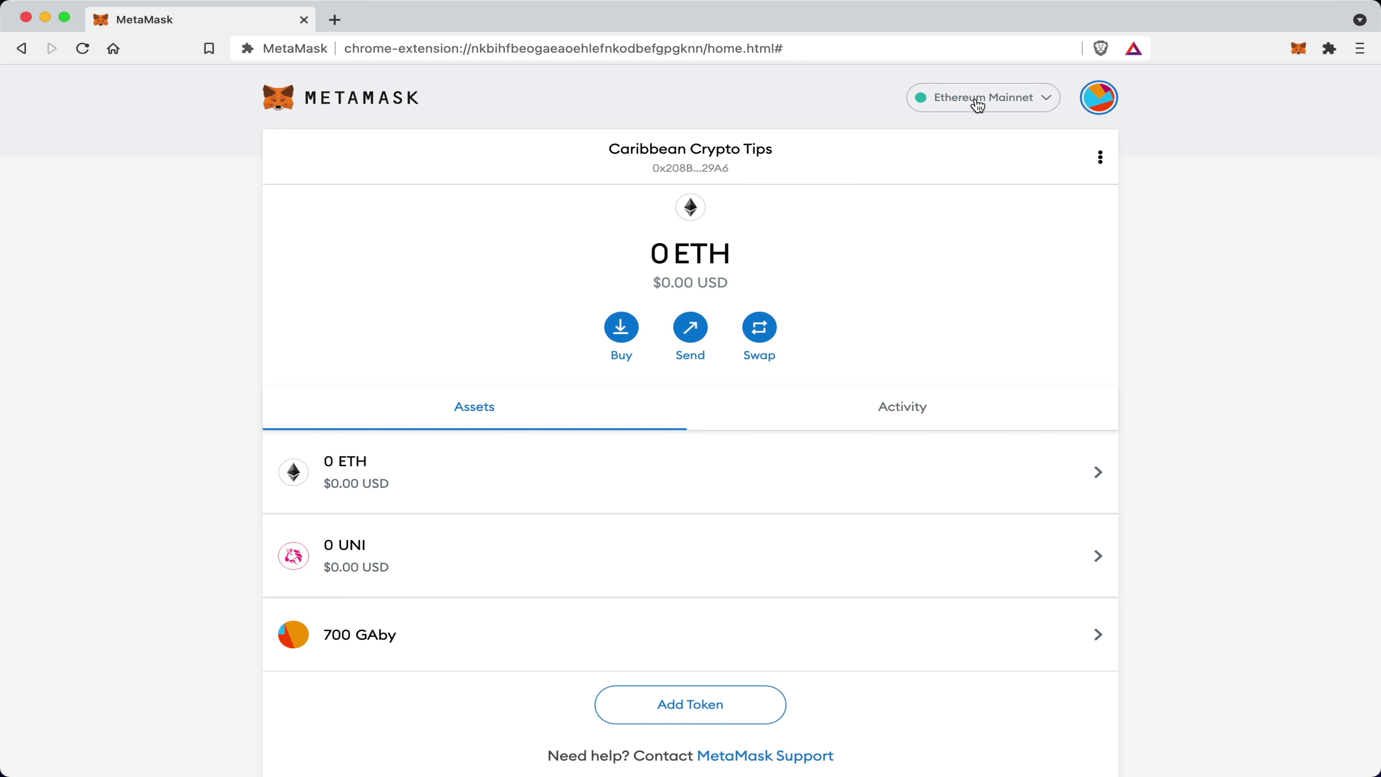
click(1098, 98)
click(972, 239)
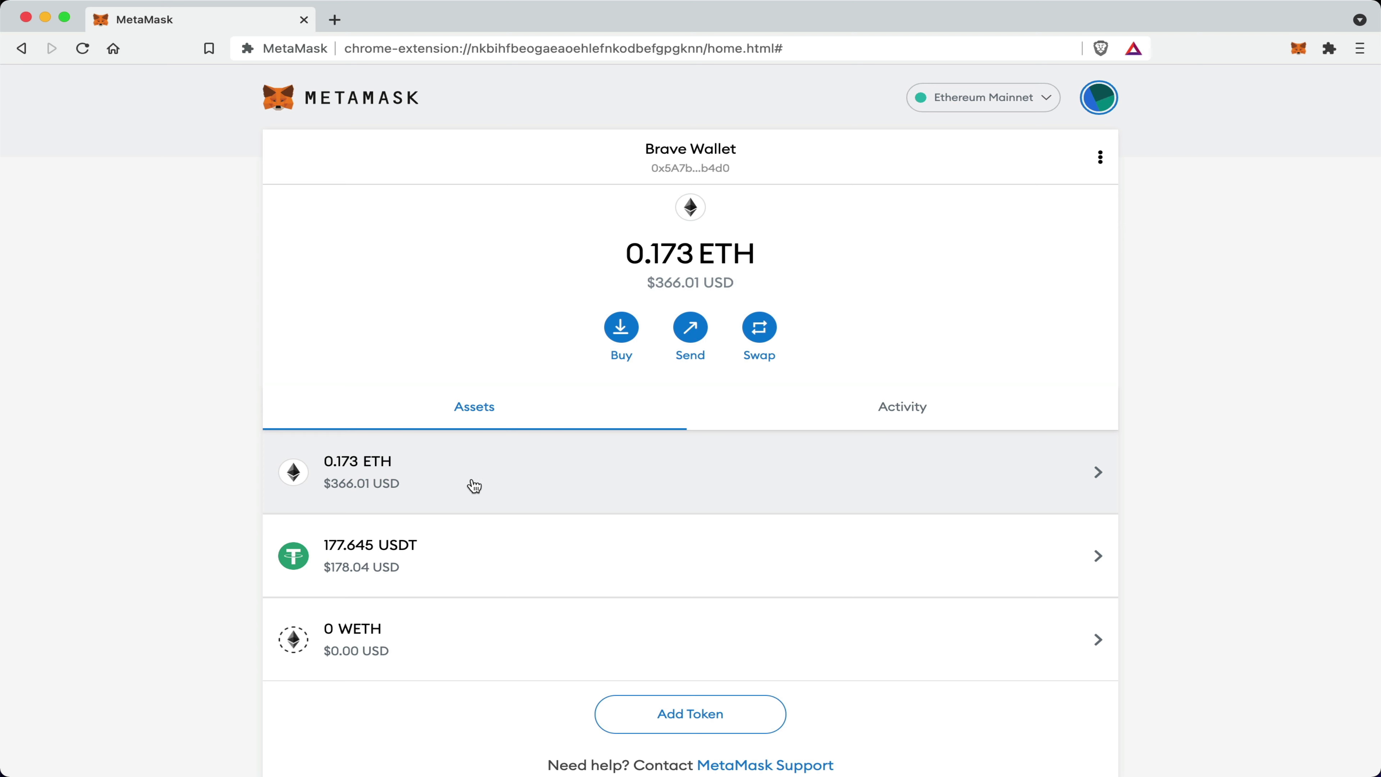
click(1103, 102)
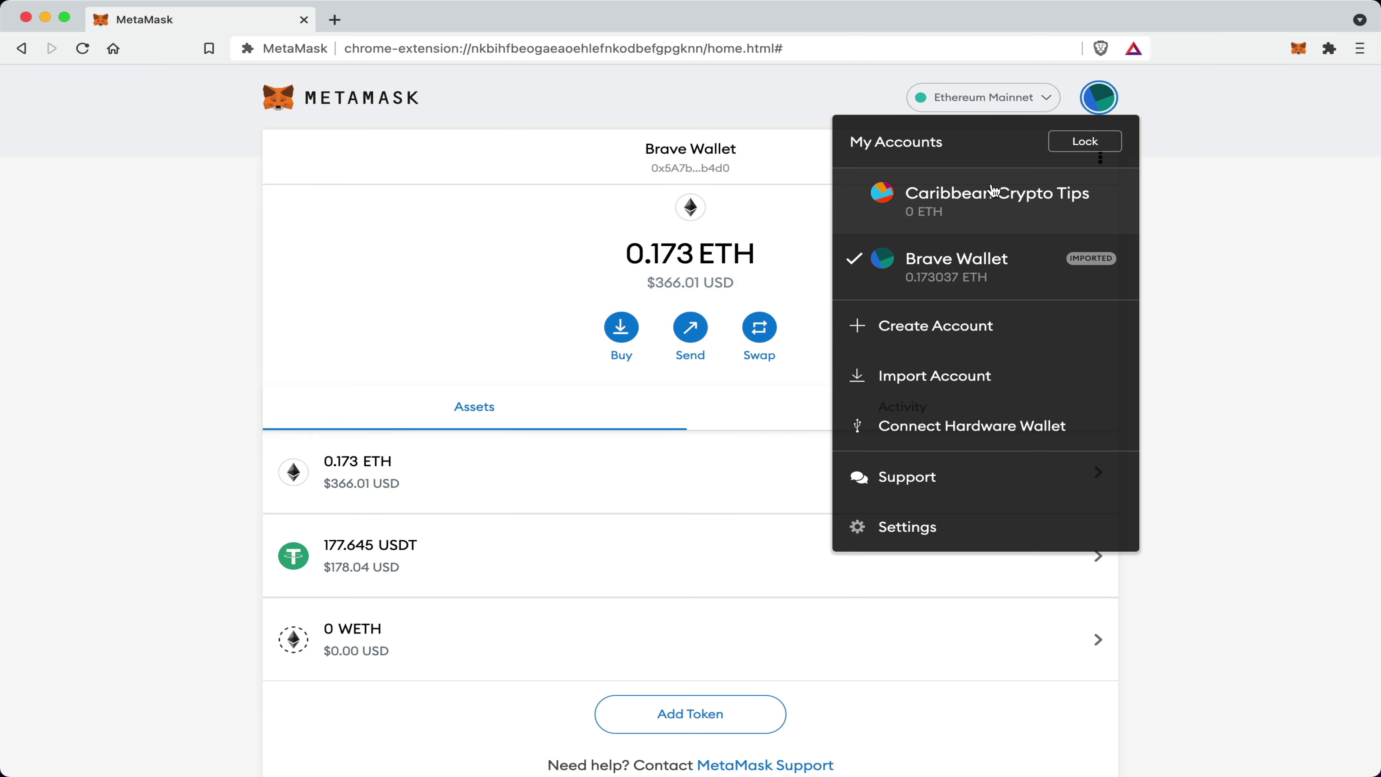
click(978, 194)
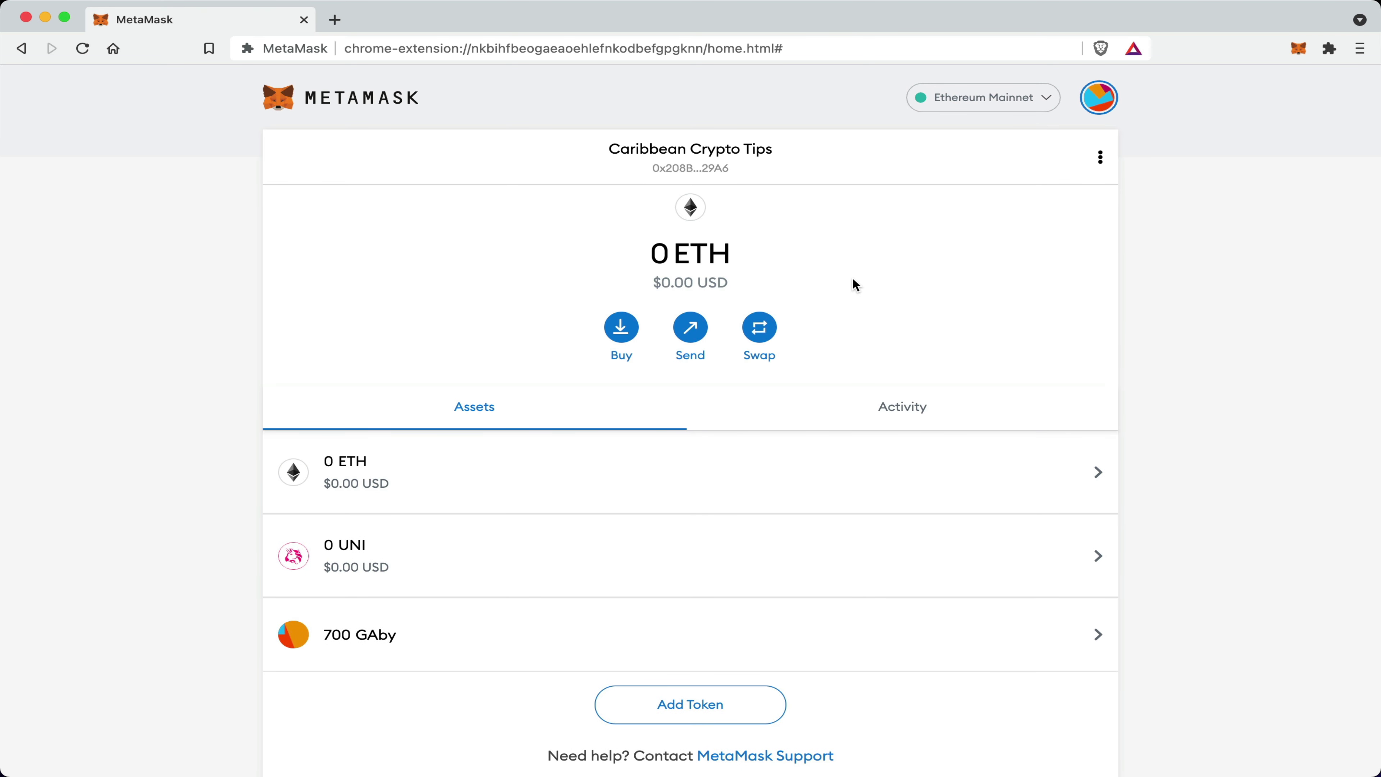
click(694, 167)
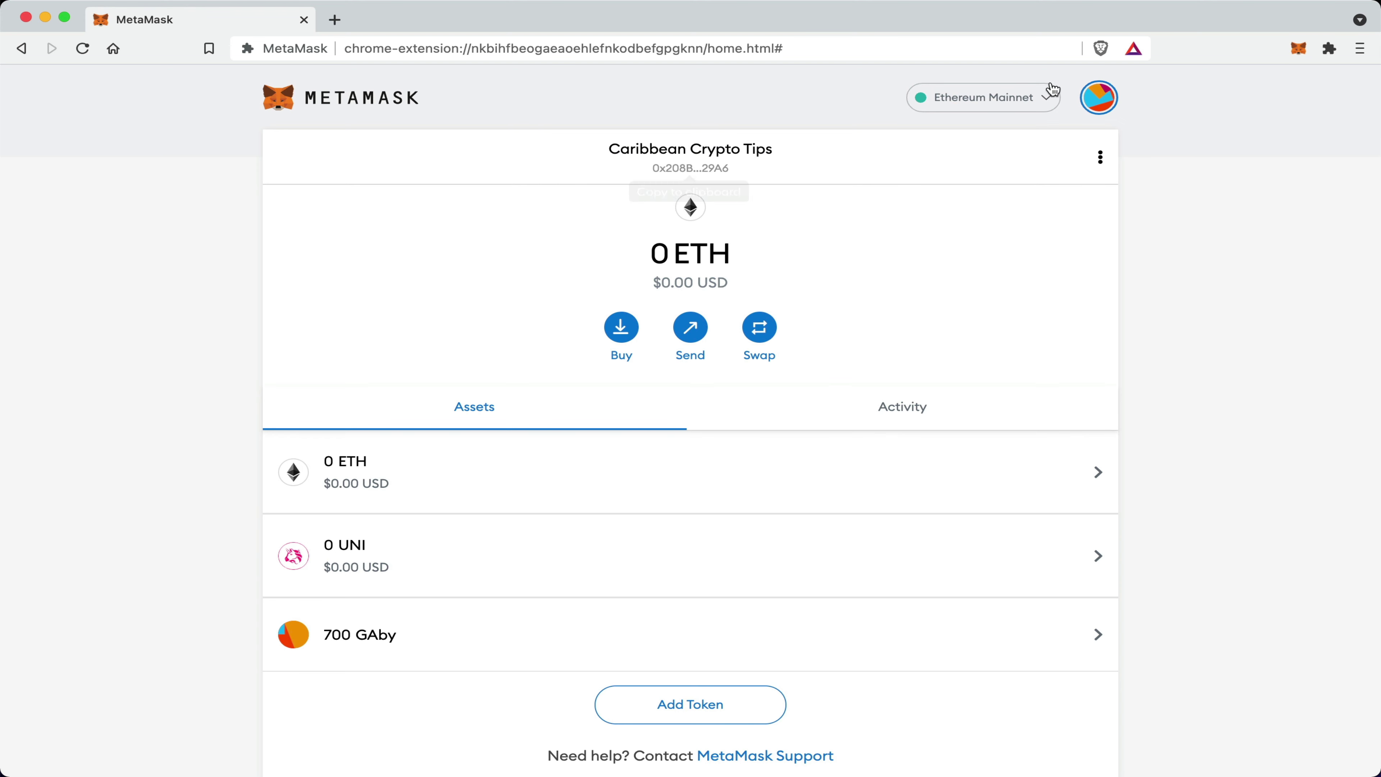
- Switch to the Brave Wallet account and start a new send
click(1102, 101)
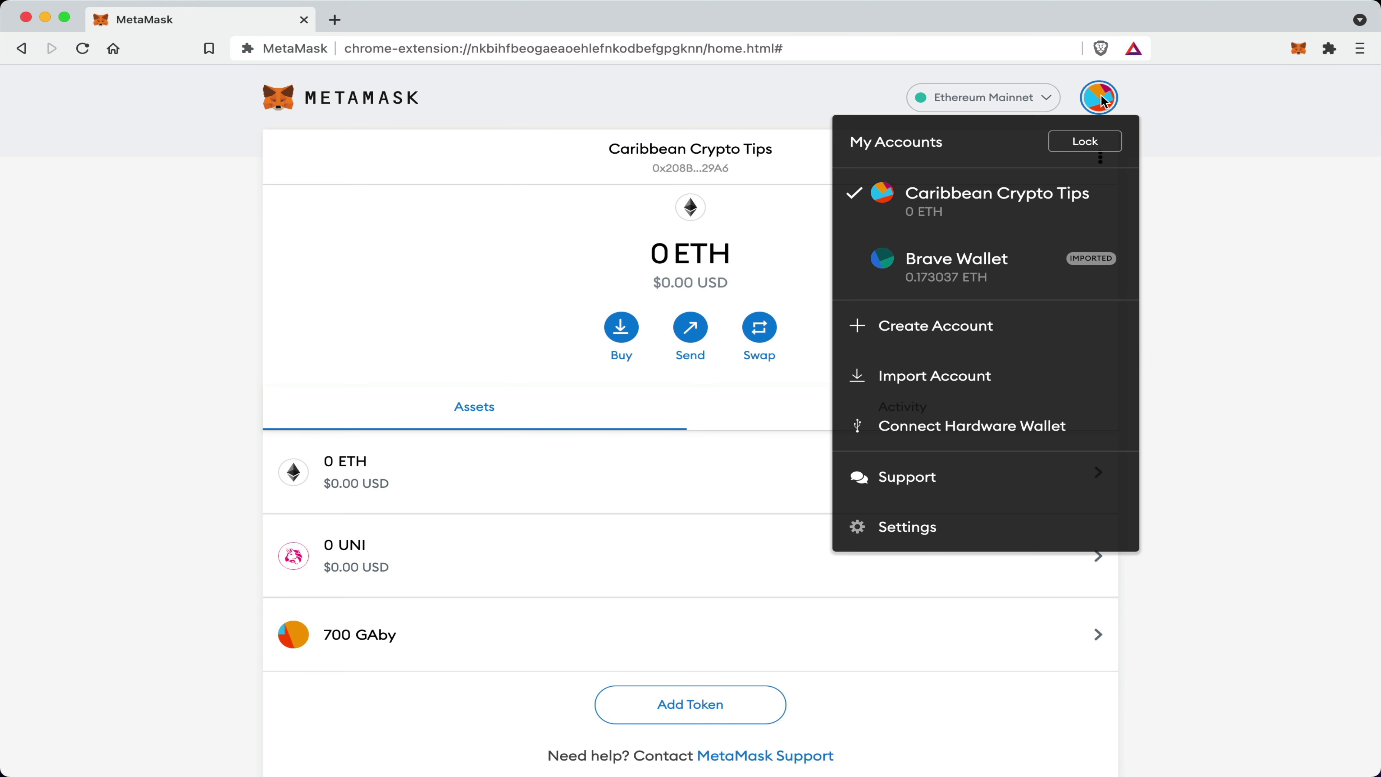
click(973, 266)
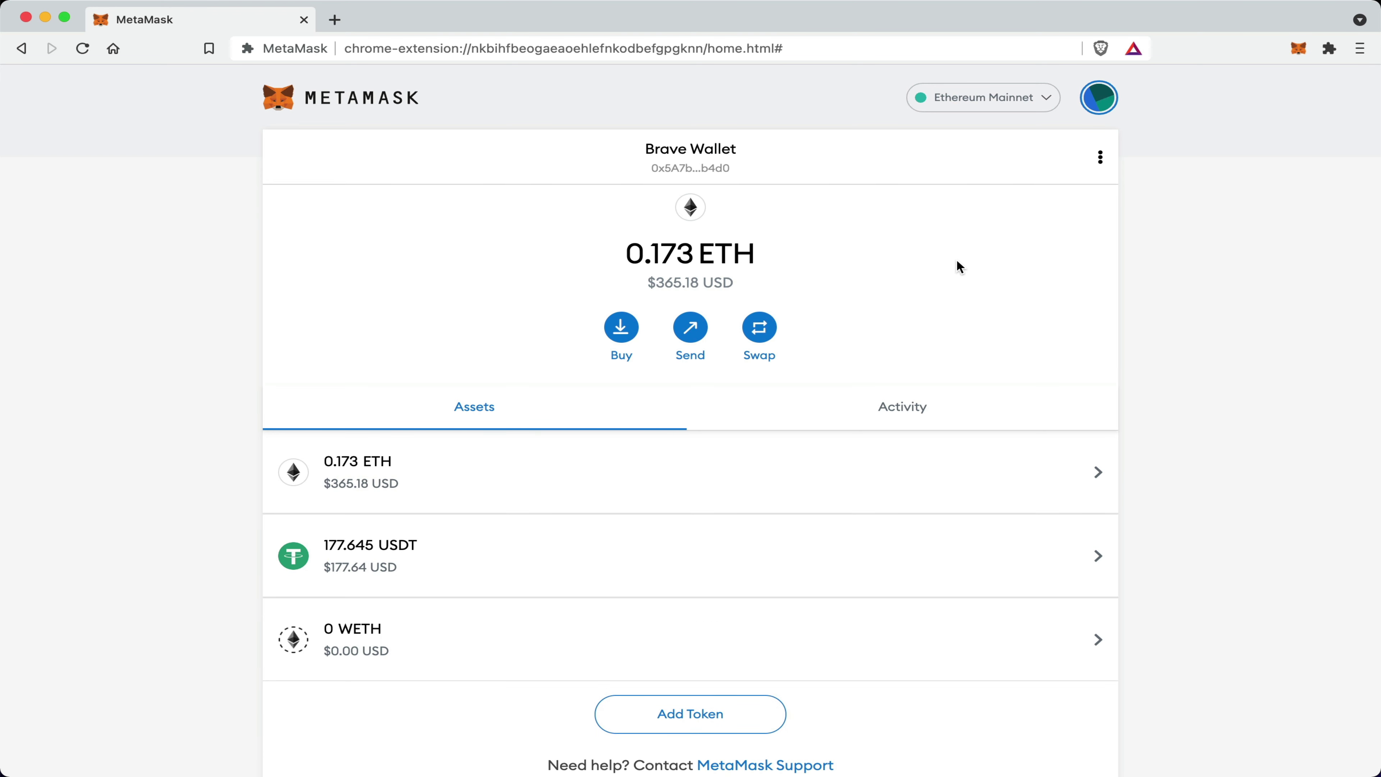
click(691, 329)
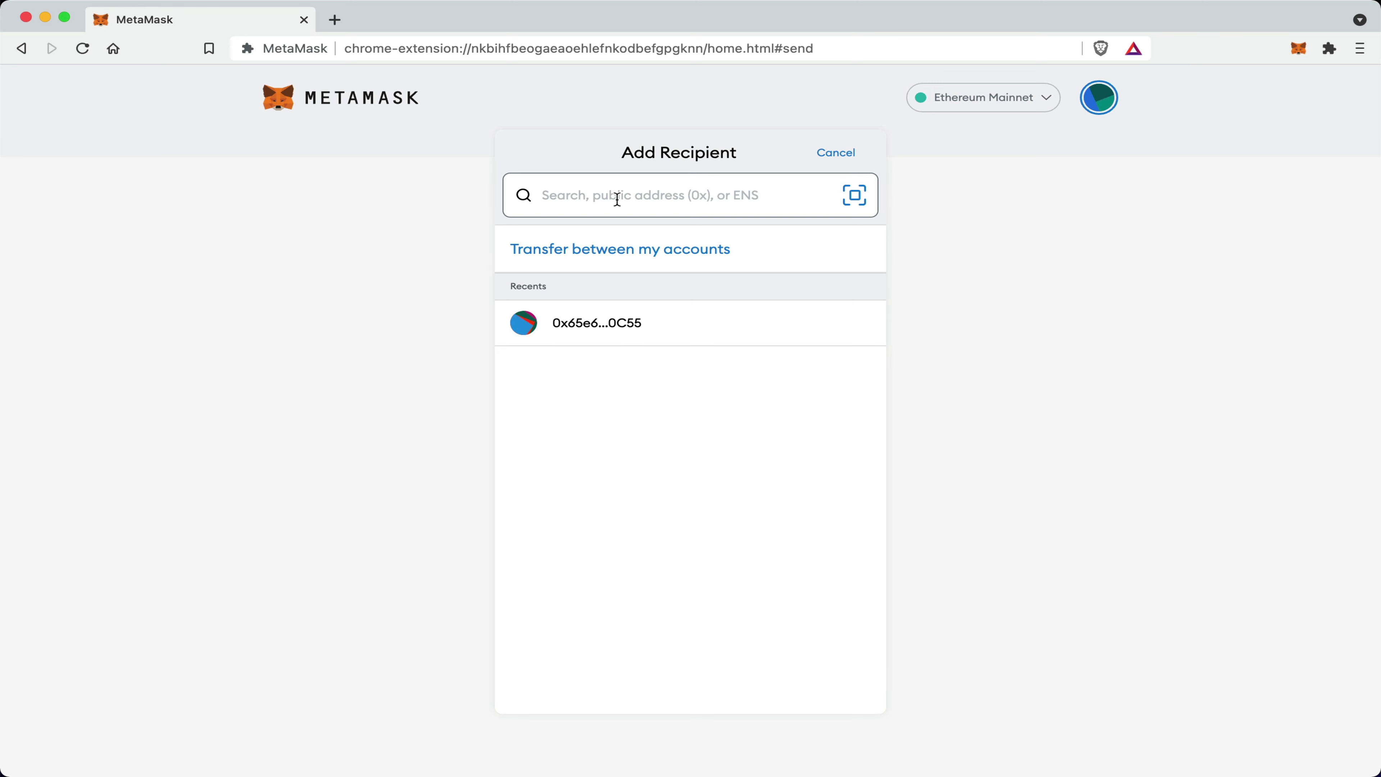
- Fill the send with the pasted Caribbean Crypto Tips address, 0.01 ETH, and the Fast fee
key(super+v)
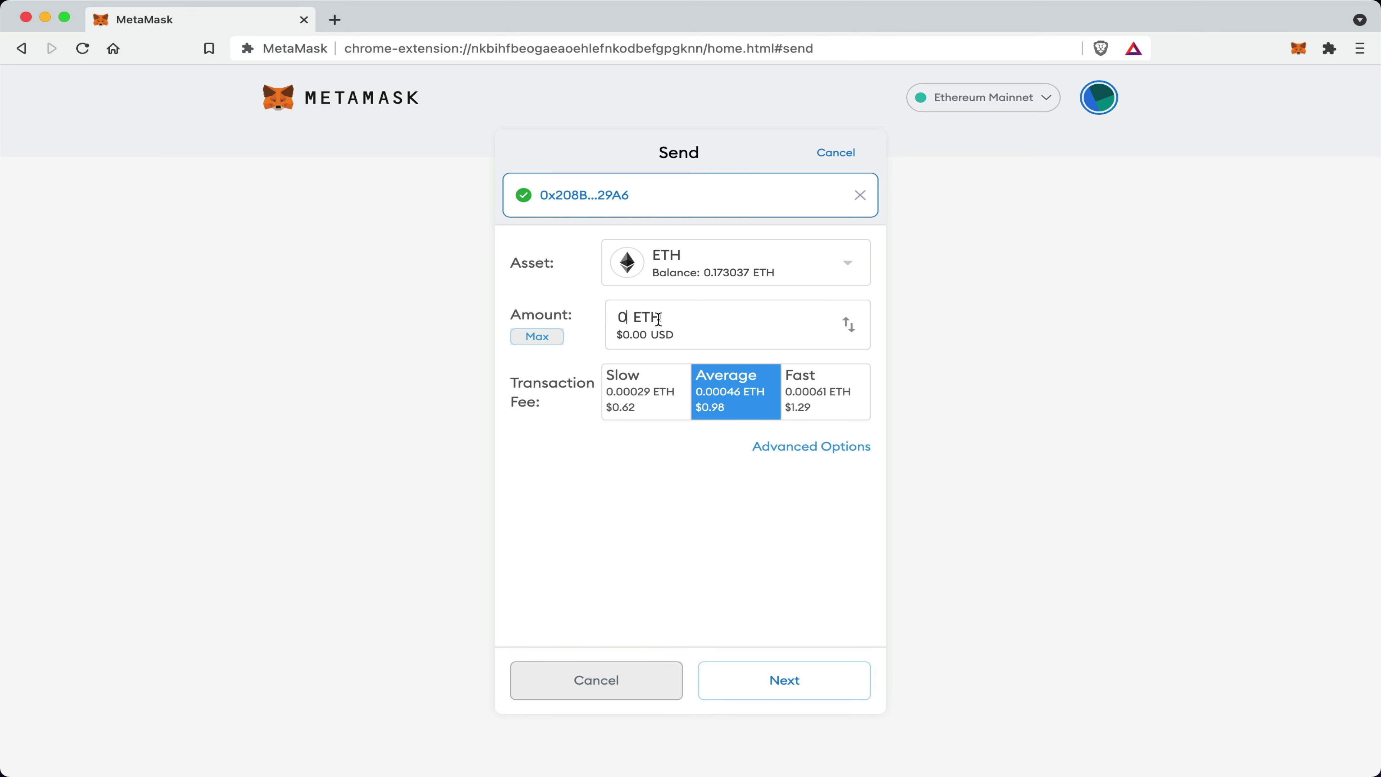
key(BackSpace)
text(0.01)
click(809, 407)
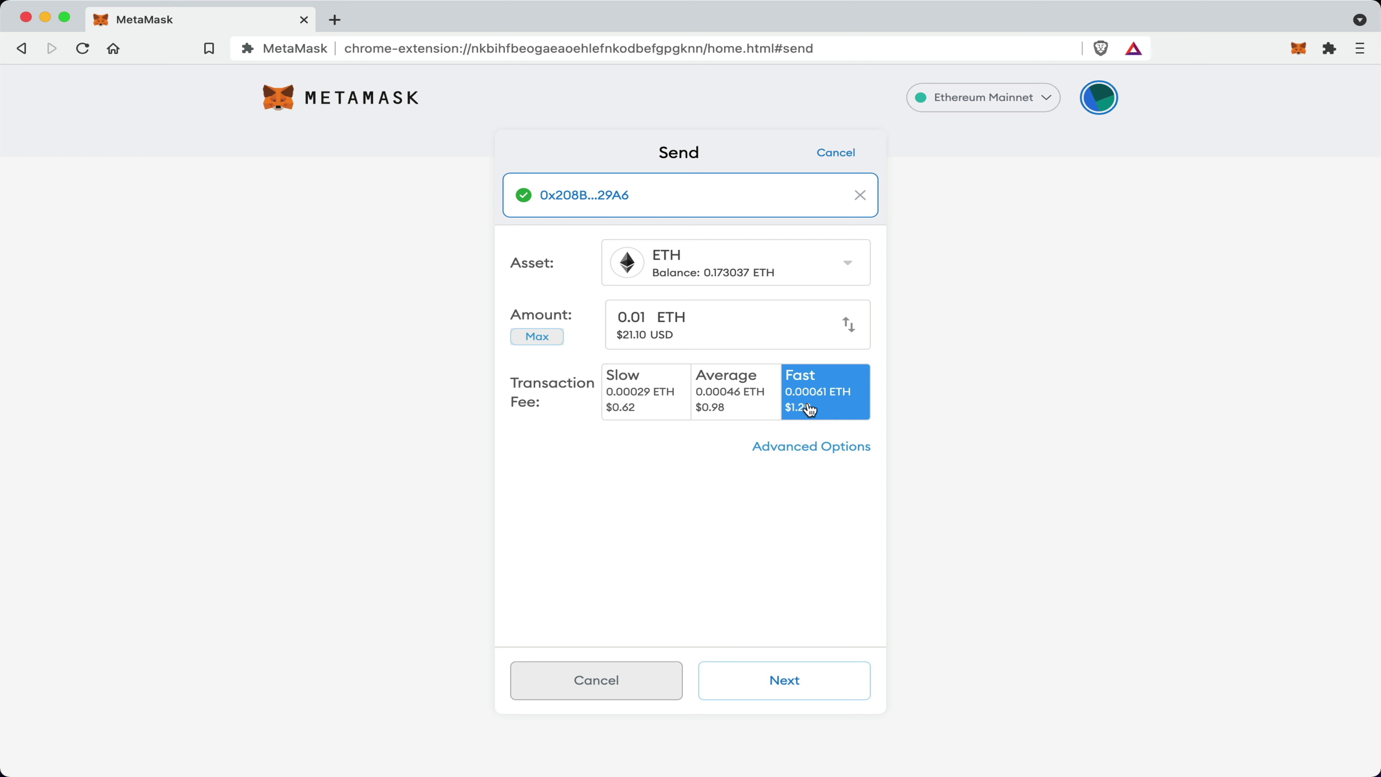
- Confirm the 0.01 ETH send, then switch to Caribbean Crypto Tips to see it arrive
click(782, 690)
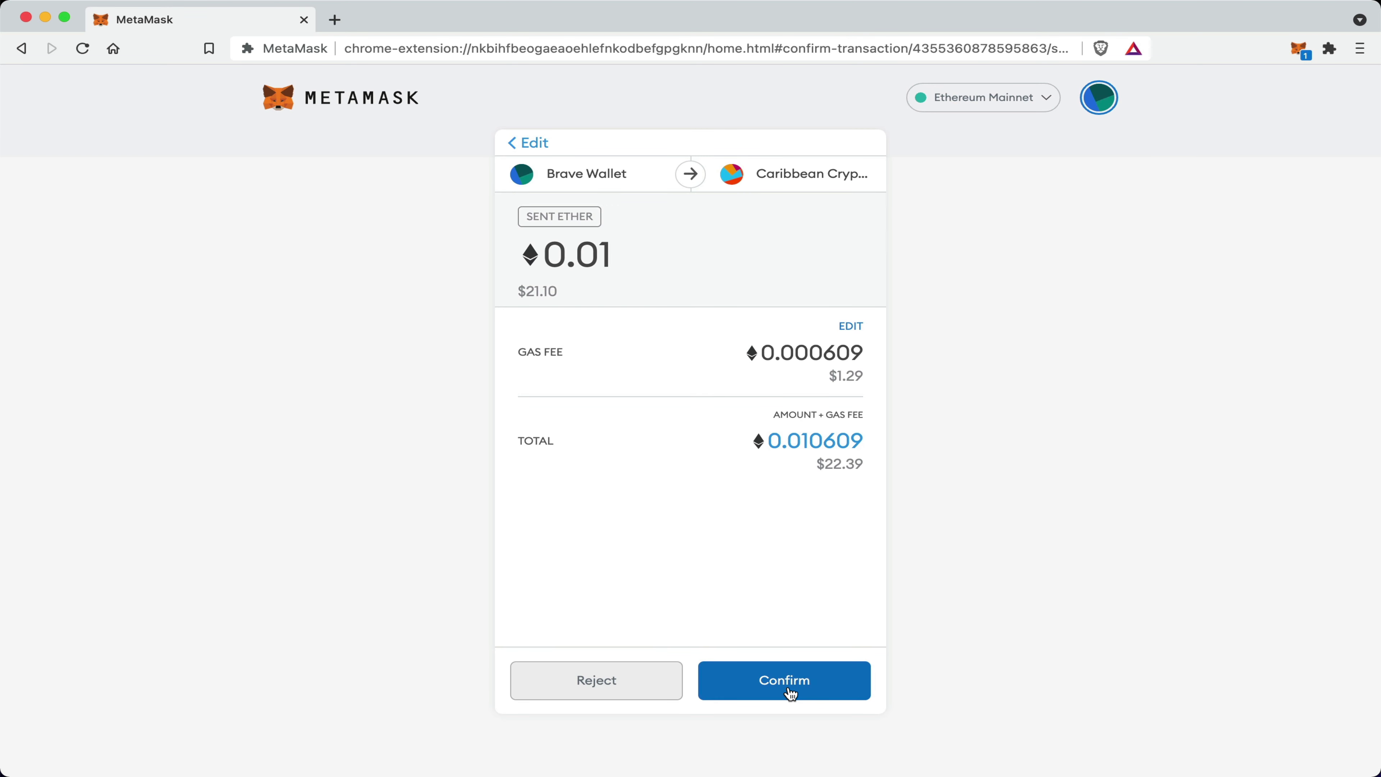
click(781, 690)
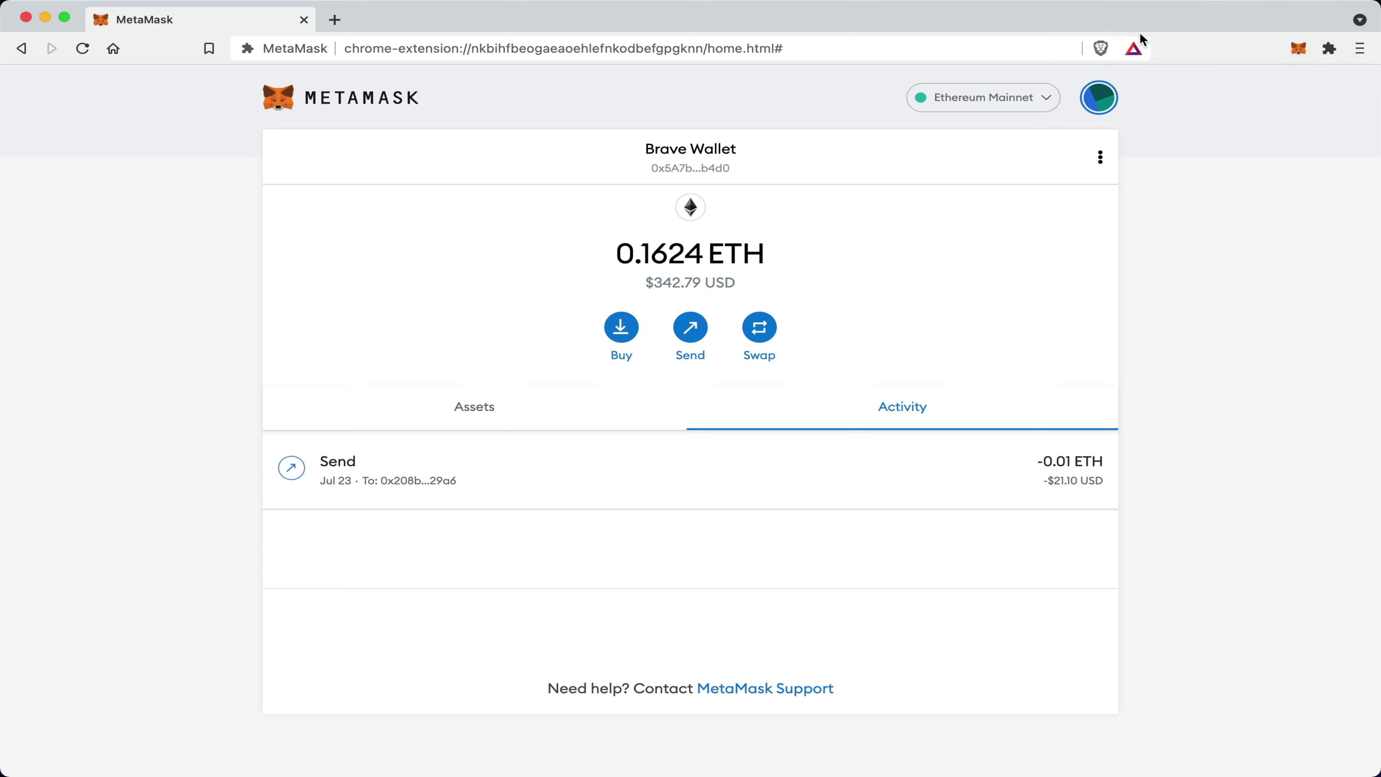
click(1099, 106)
click(998, 205)
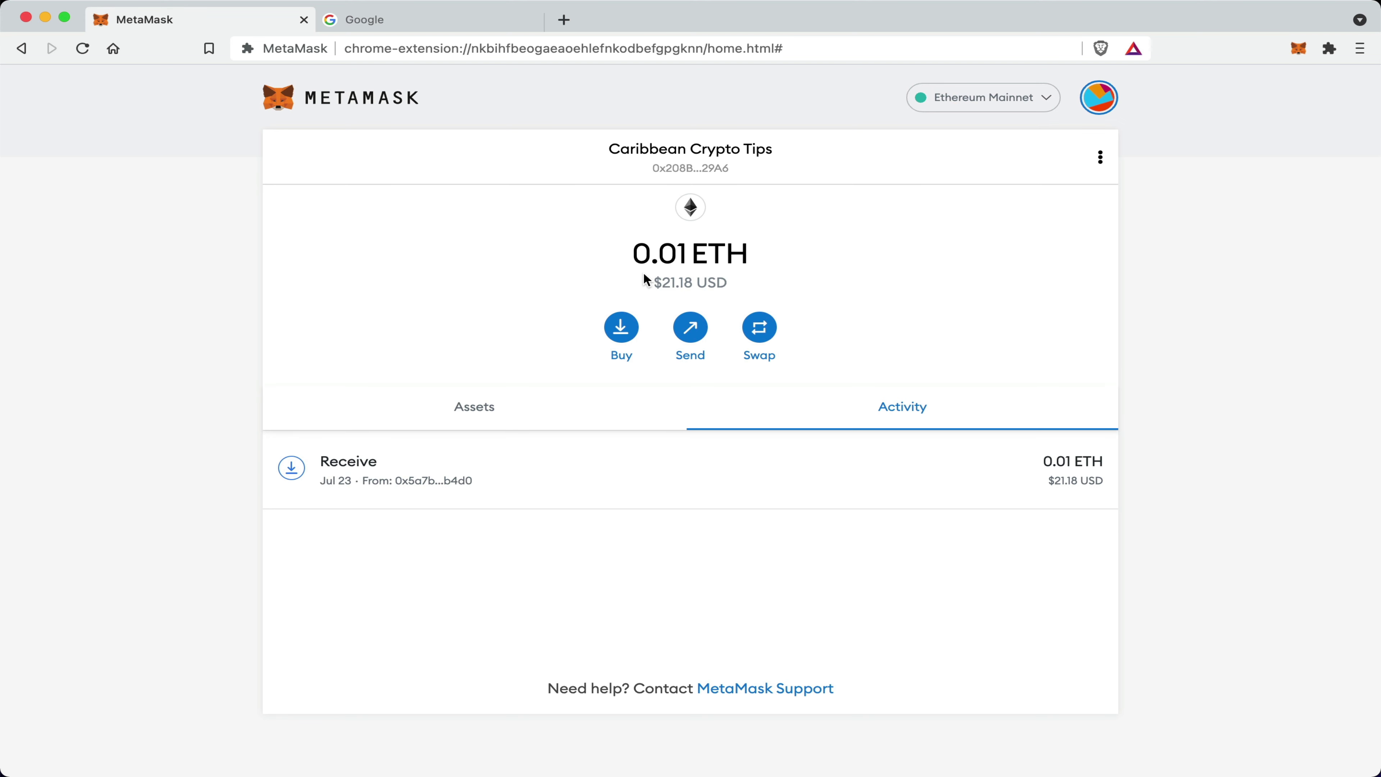
- Search Google for 'uniswap' and open the Uniswap | Home result
click(432, 22)
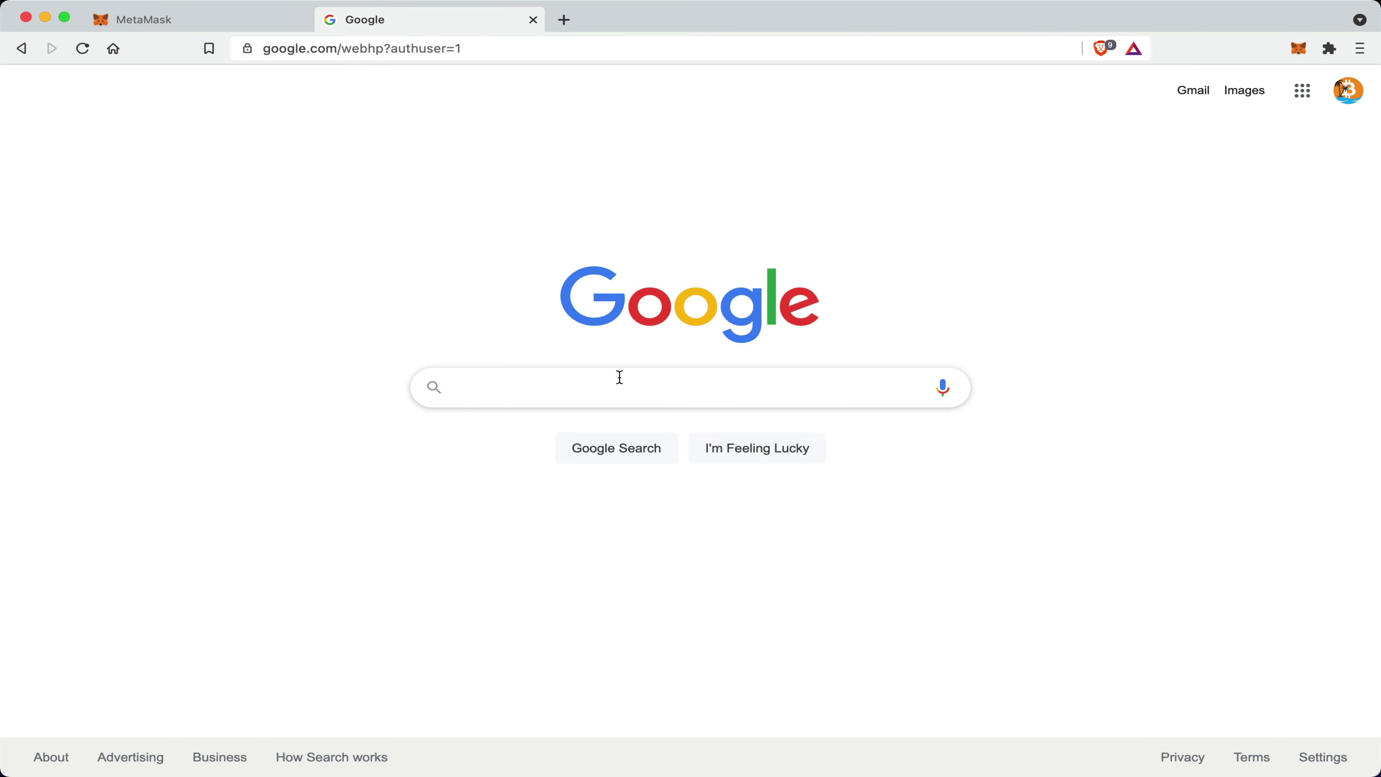
text(uniswap)
key(Return)
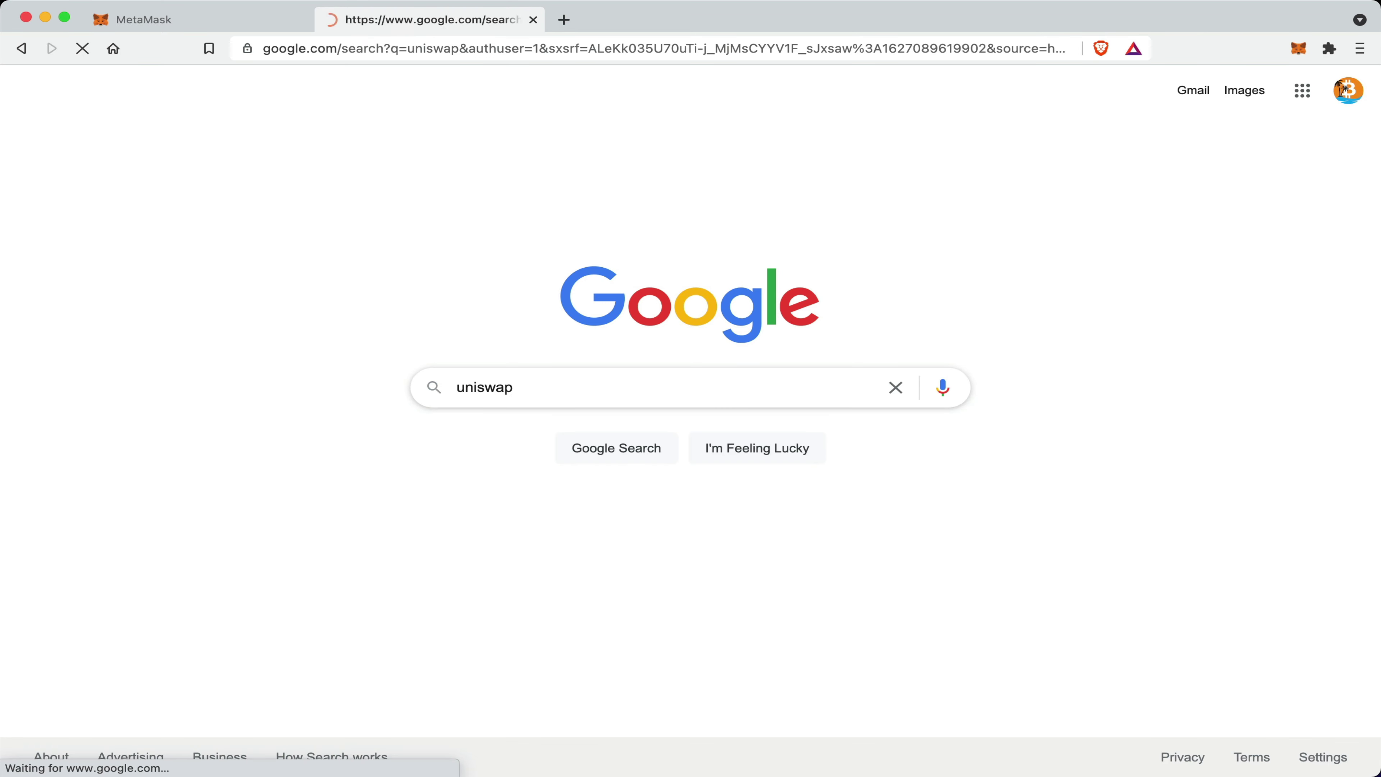
click(261, 261)
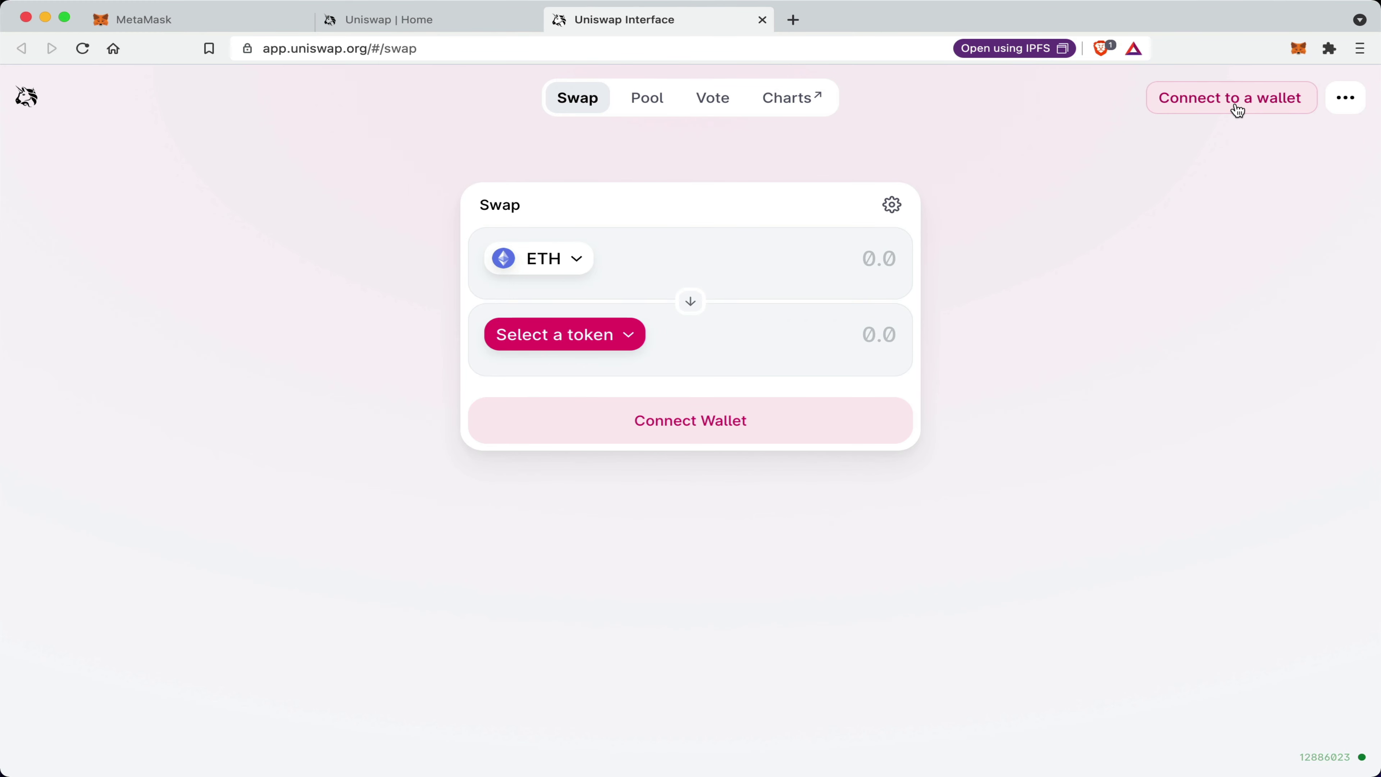
- Connect the Caribbean Crypto Tips account to Uniswap through MetaMask
click(1238, 110)
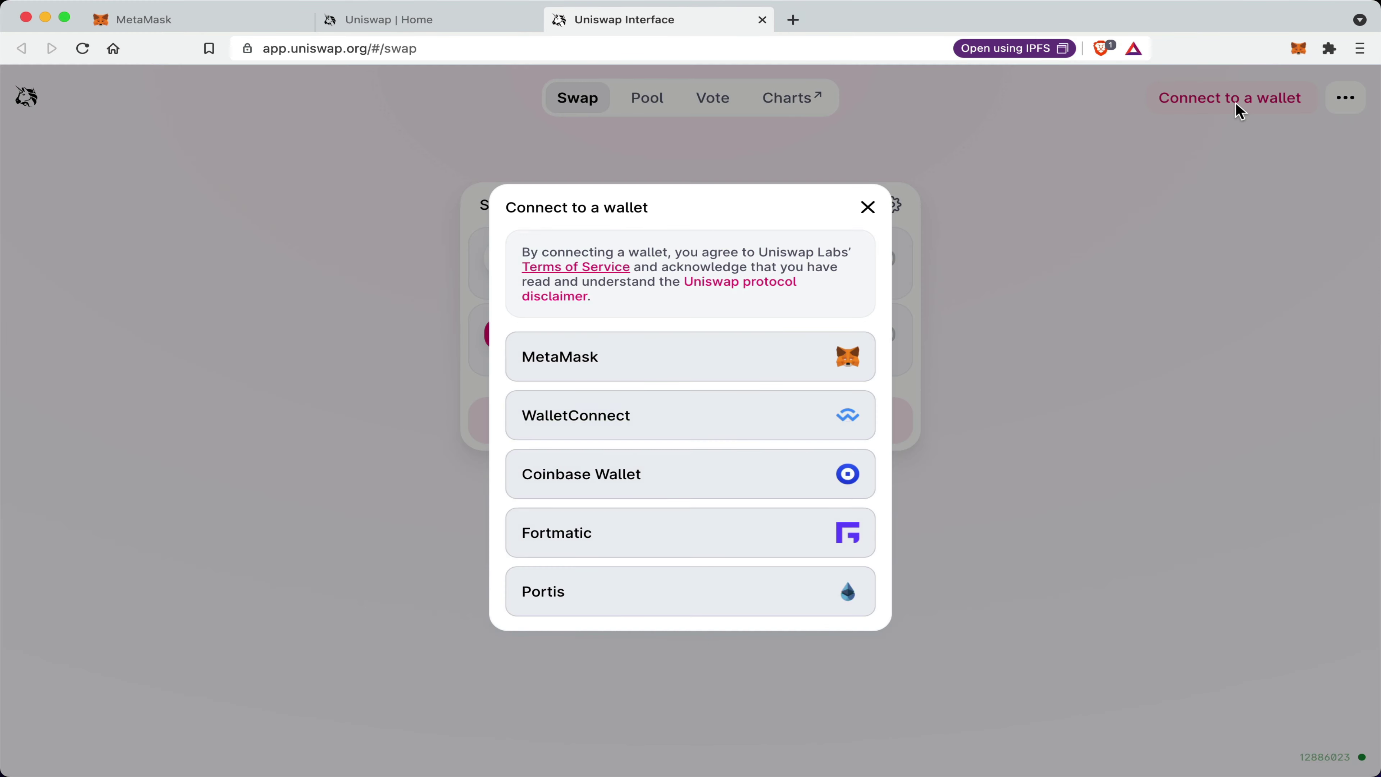
click(700, 367)
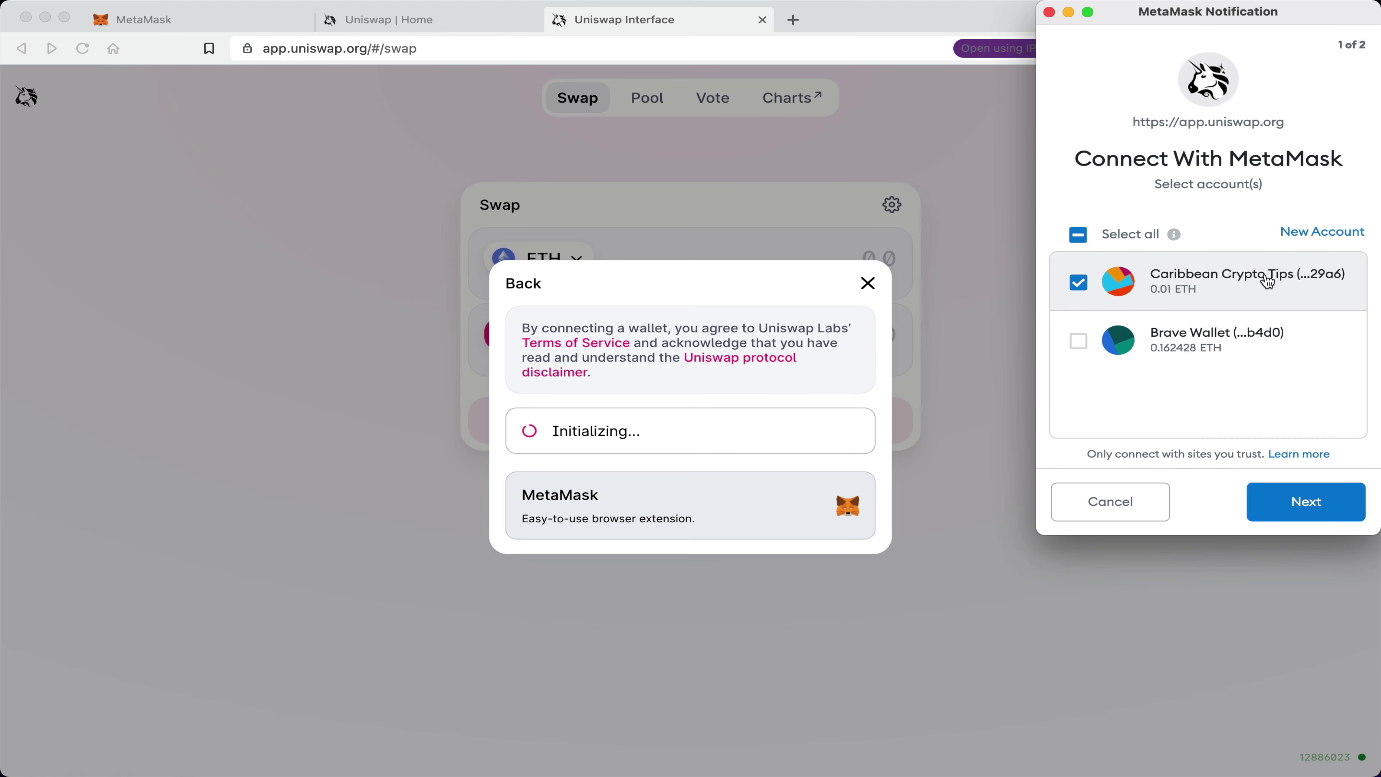
click(1313, 513)
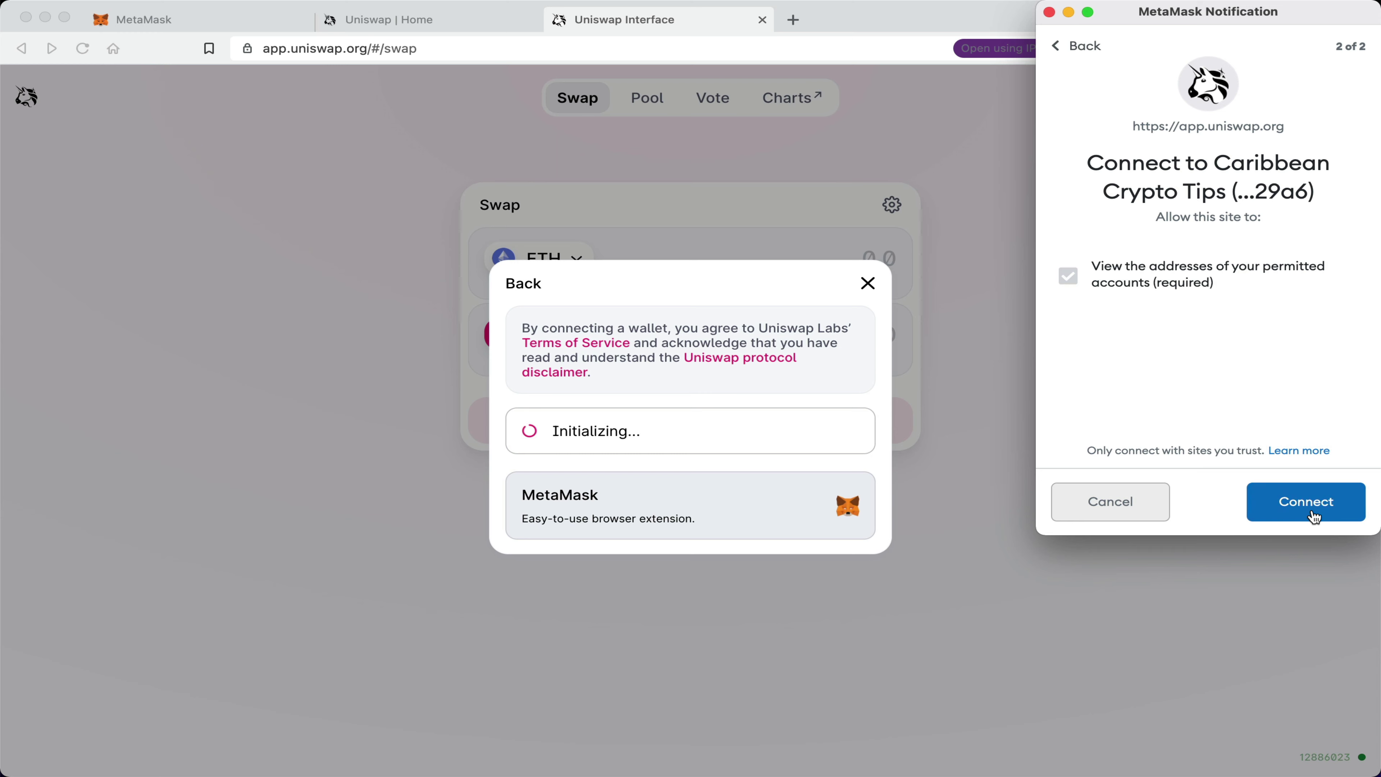
click(1313, 514)
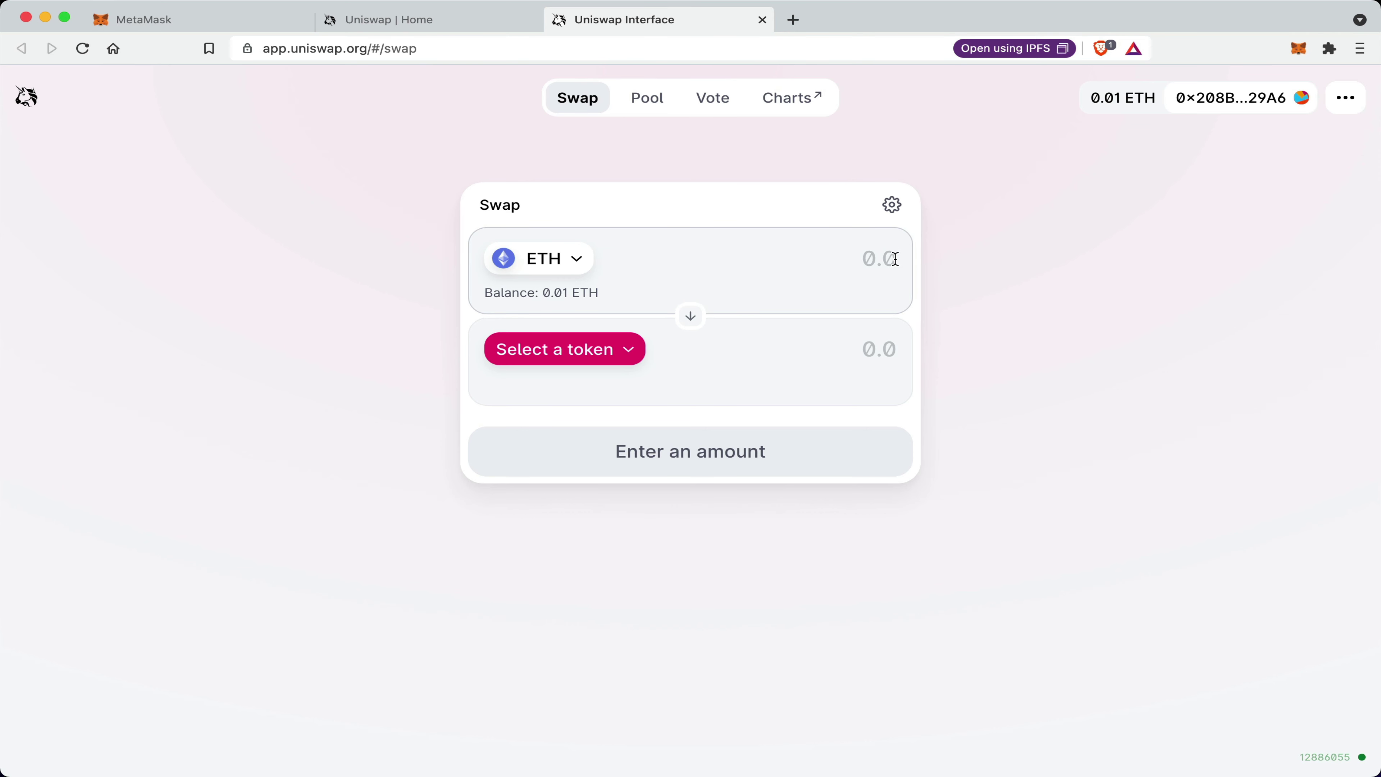
- Try swapping 0.01 ETH for AAVE, then reject it in MetaMask and dismiss the error
text(0.01)
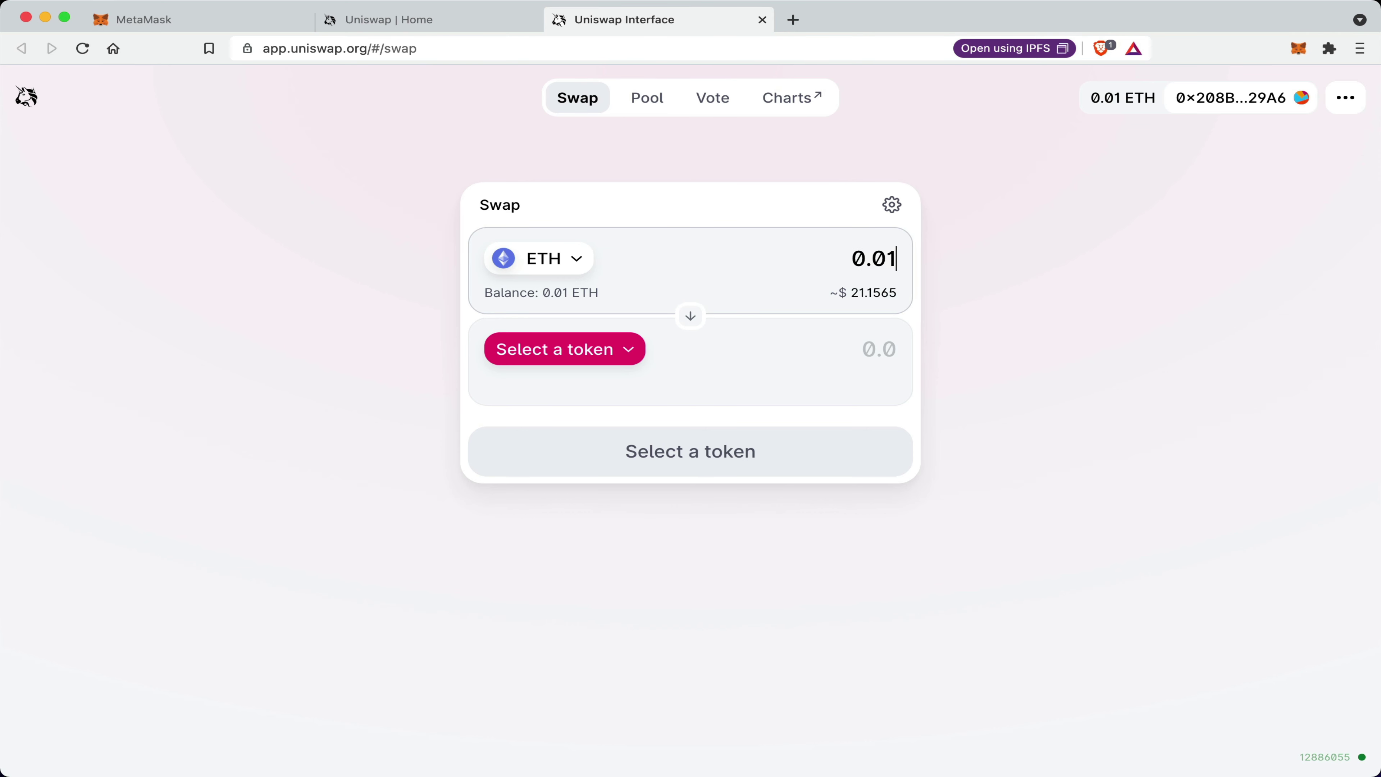
click(624, 357)
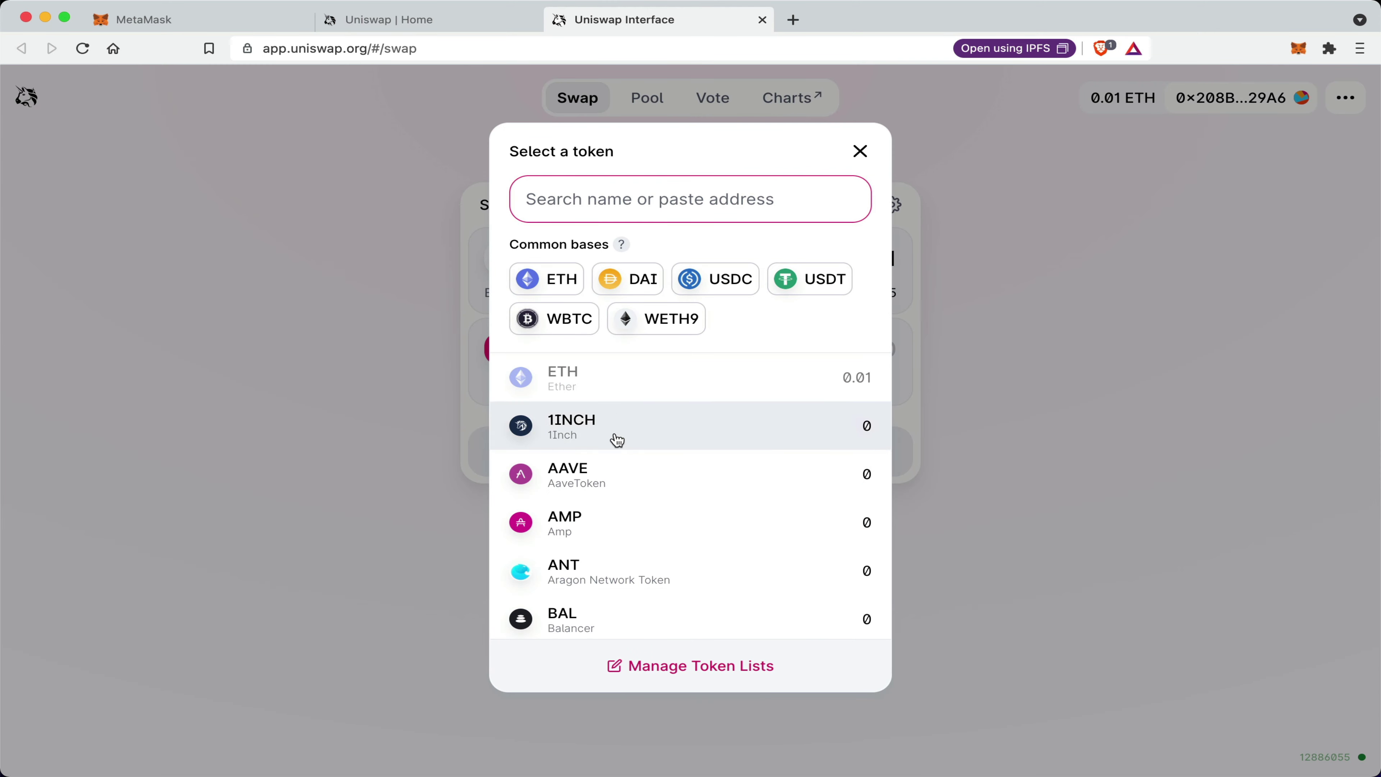
click(615, 481)
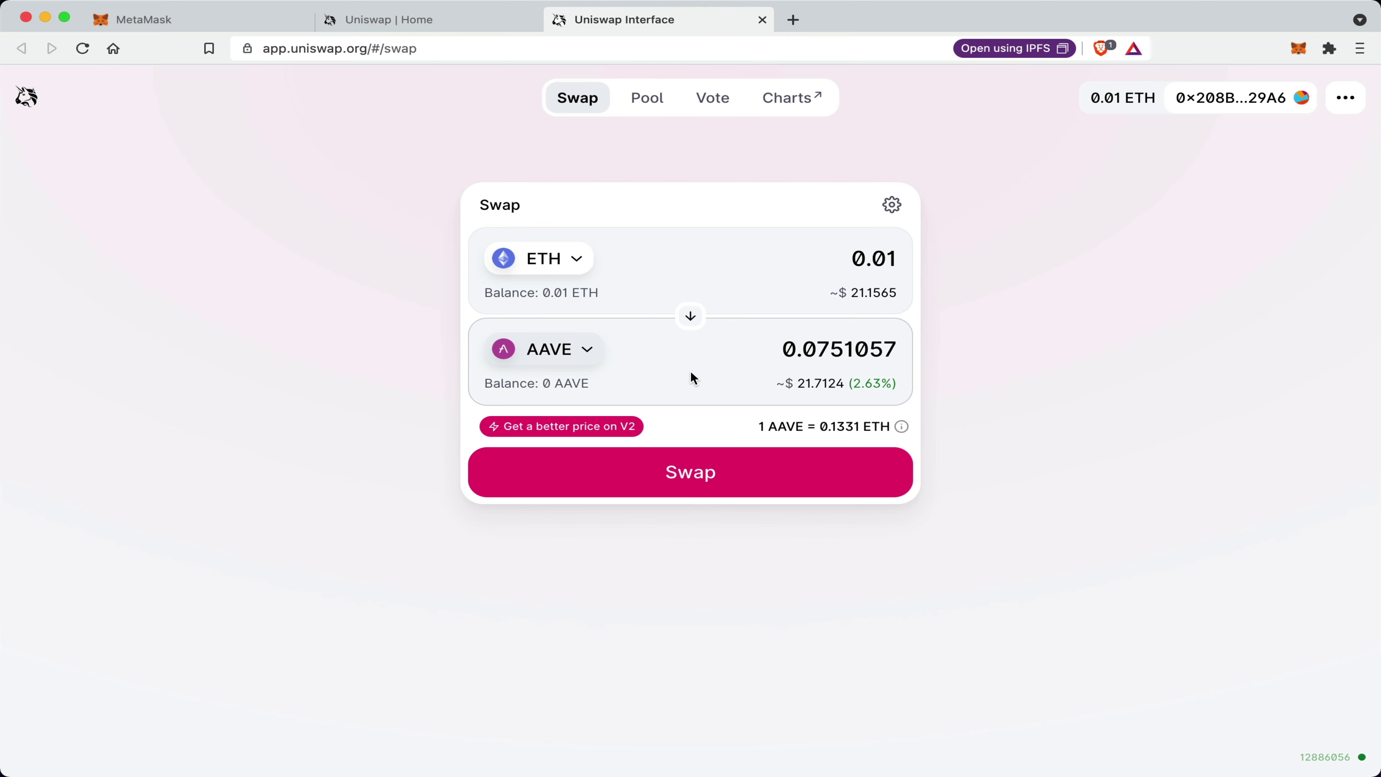
click(690, 471)
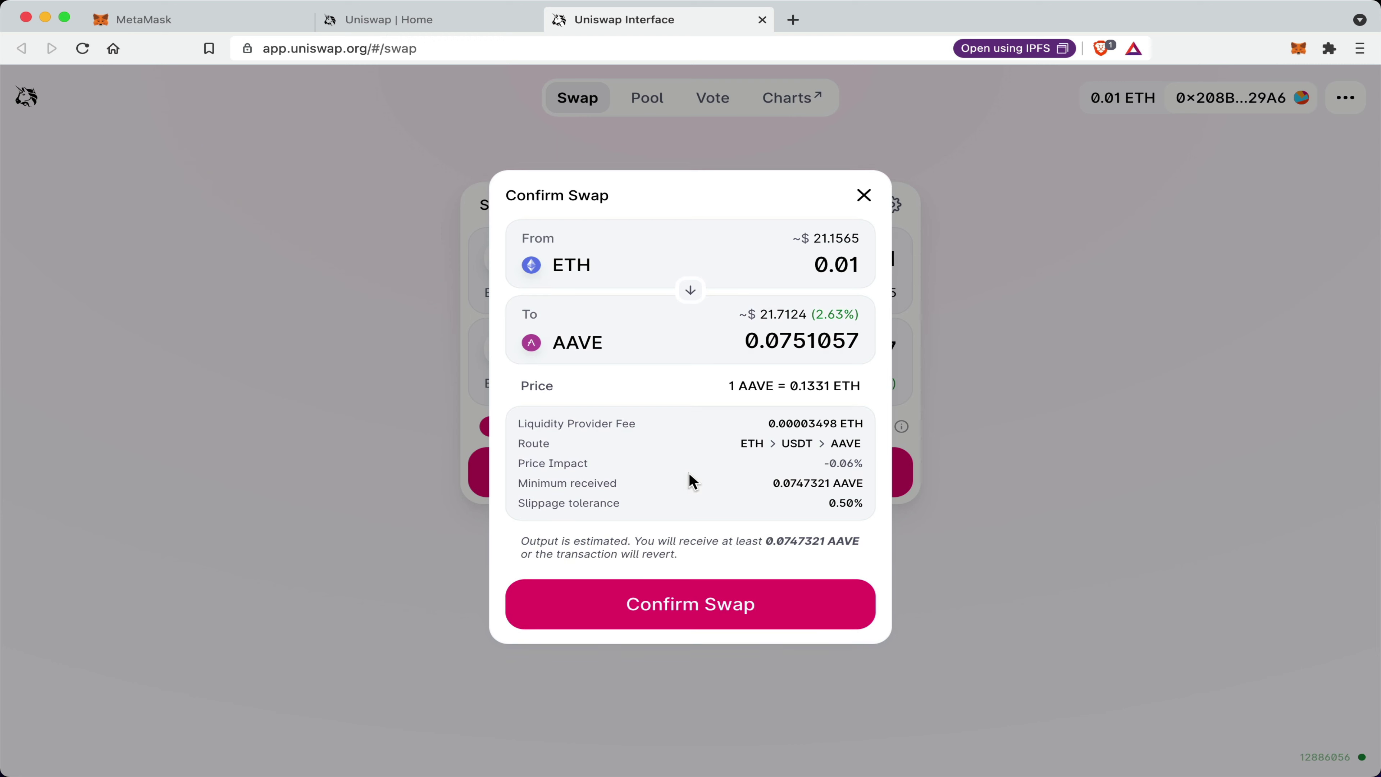
click(690, 604)
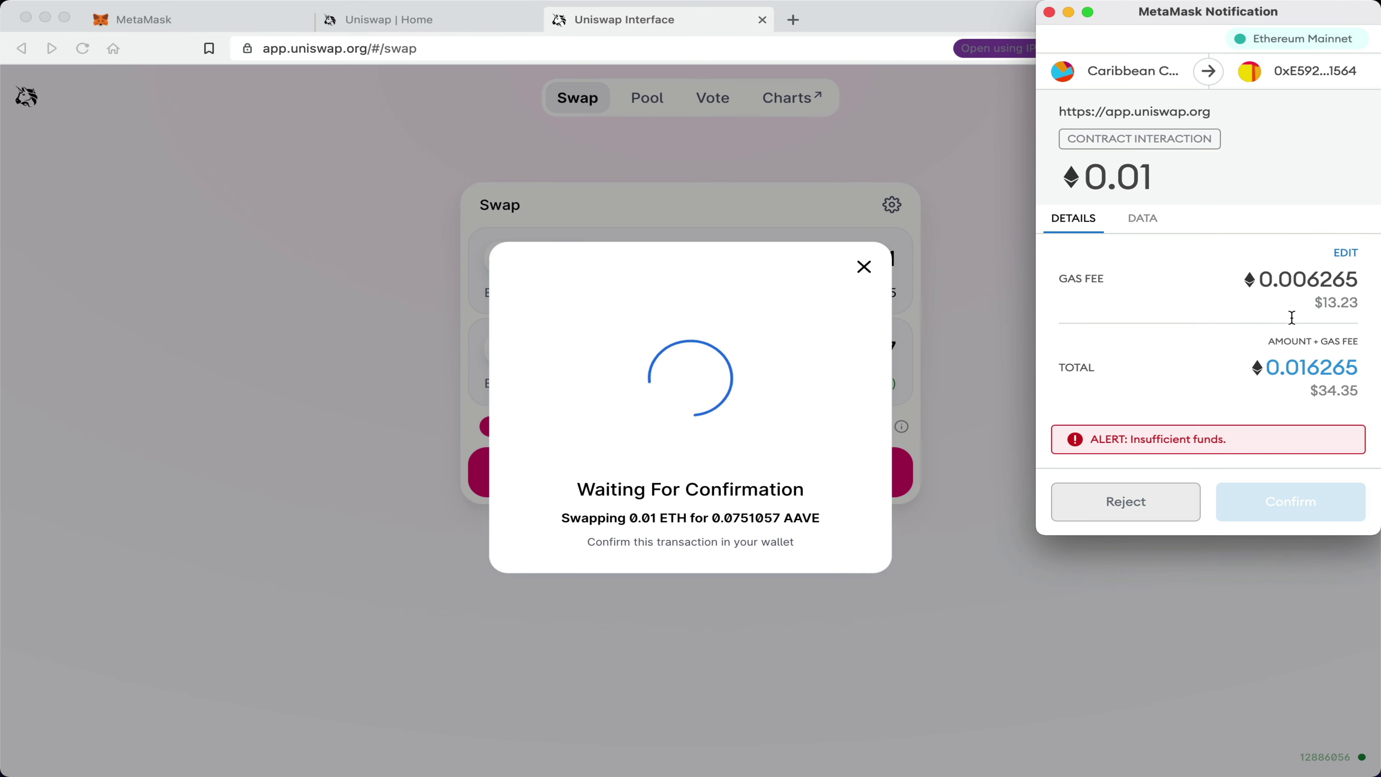
click(1119, 513)
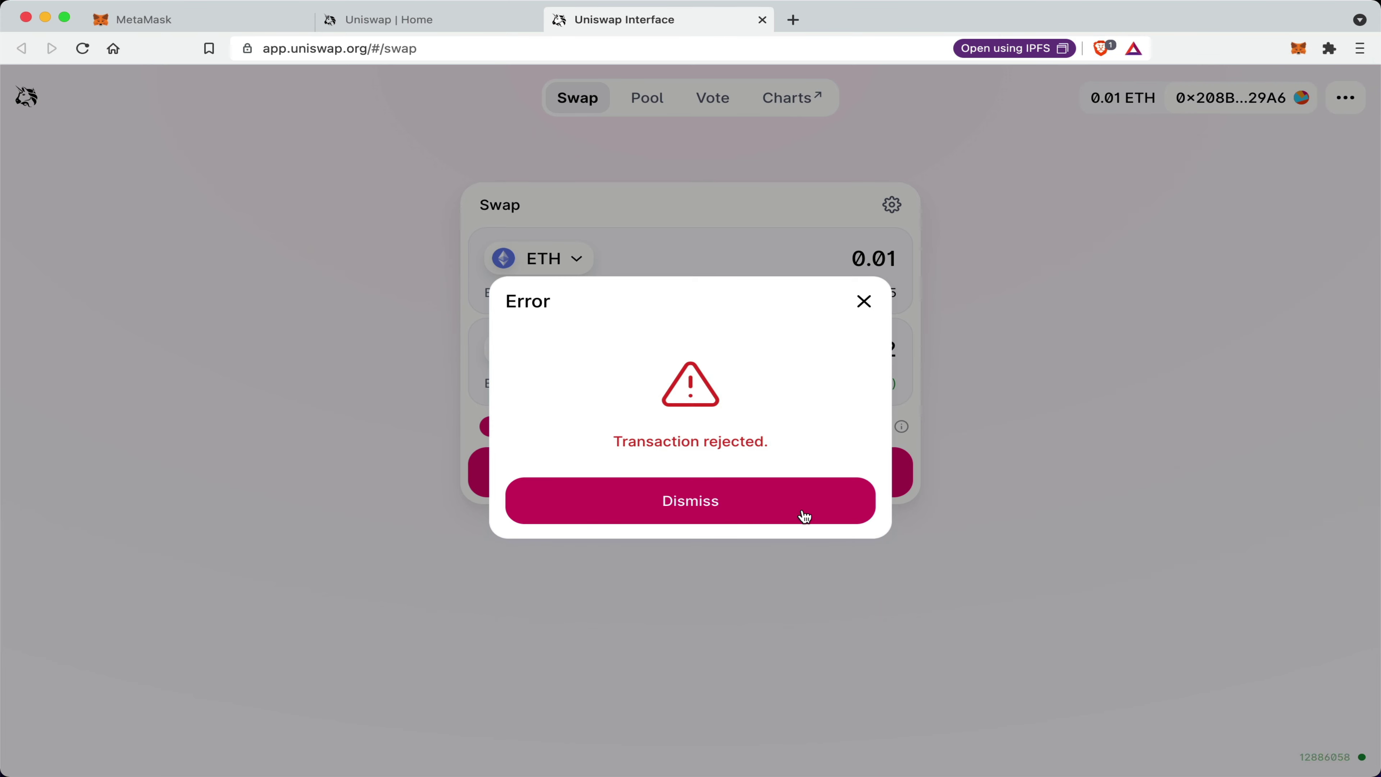
click(698, 505)
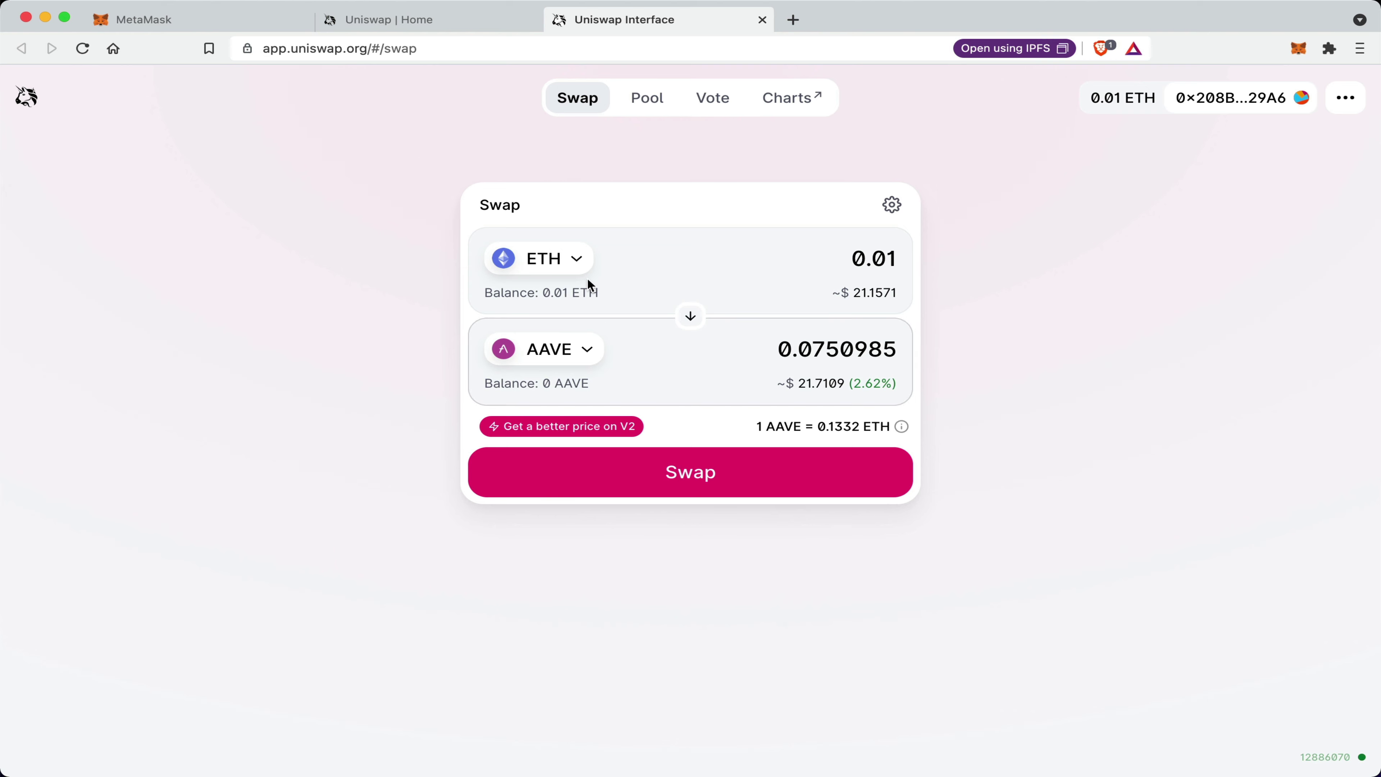
- Go to rarible.com and approve connecting the Caribbean Crypto Tips account
click(524, 50)
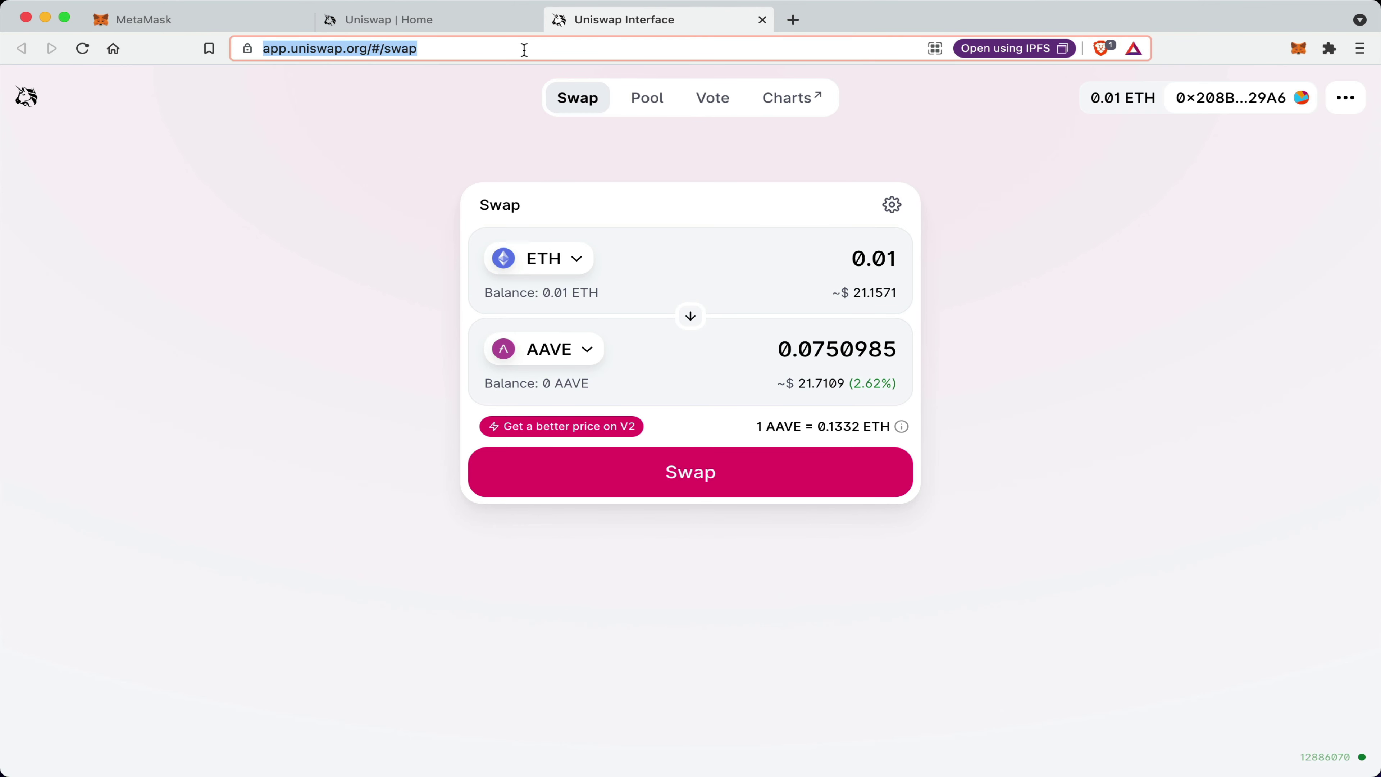
text(rar)
key(Return)
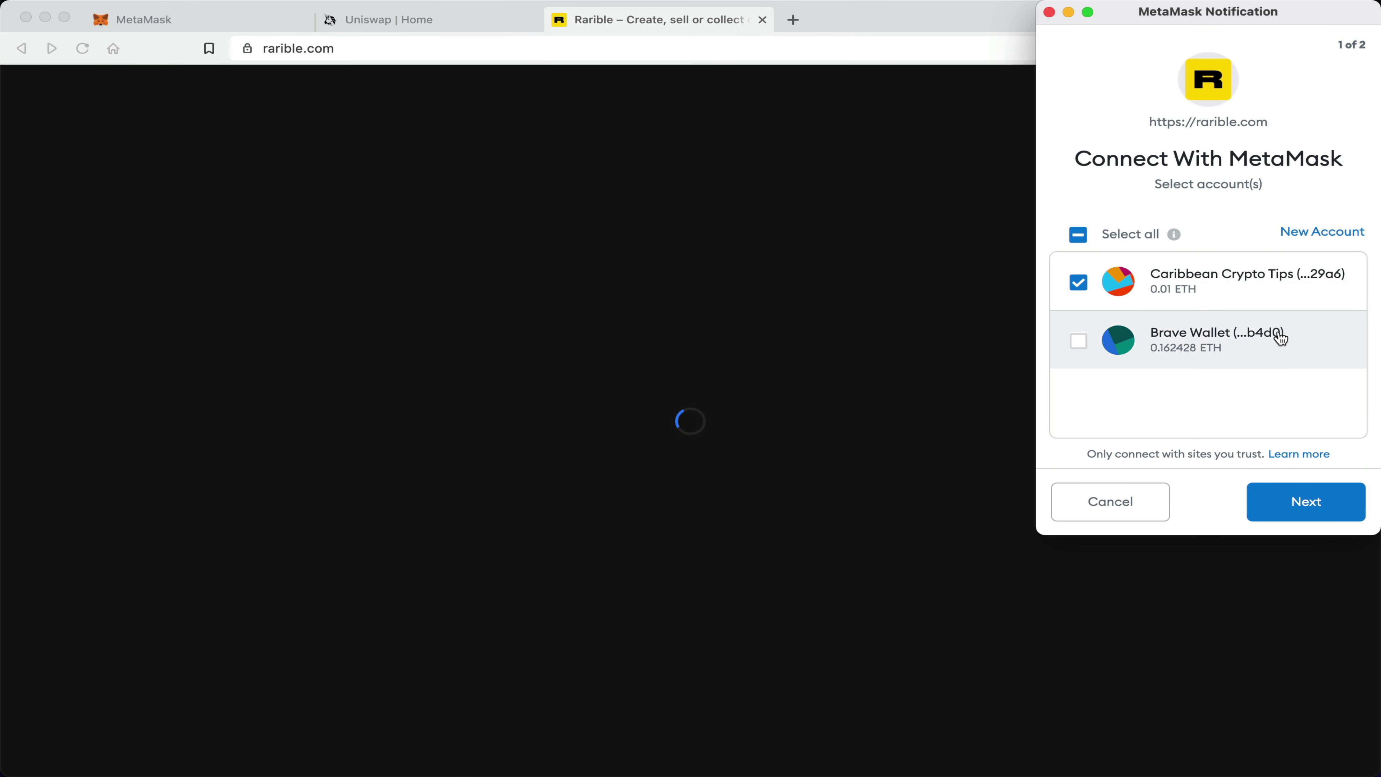
click(1304, 510)
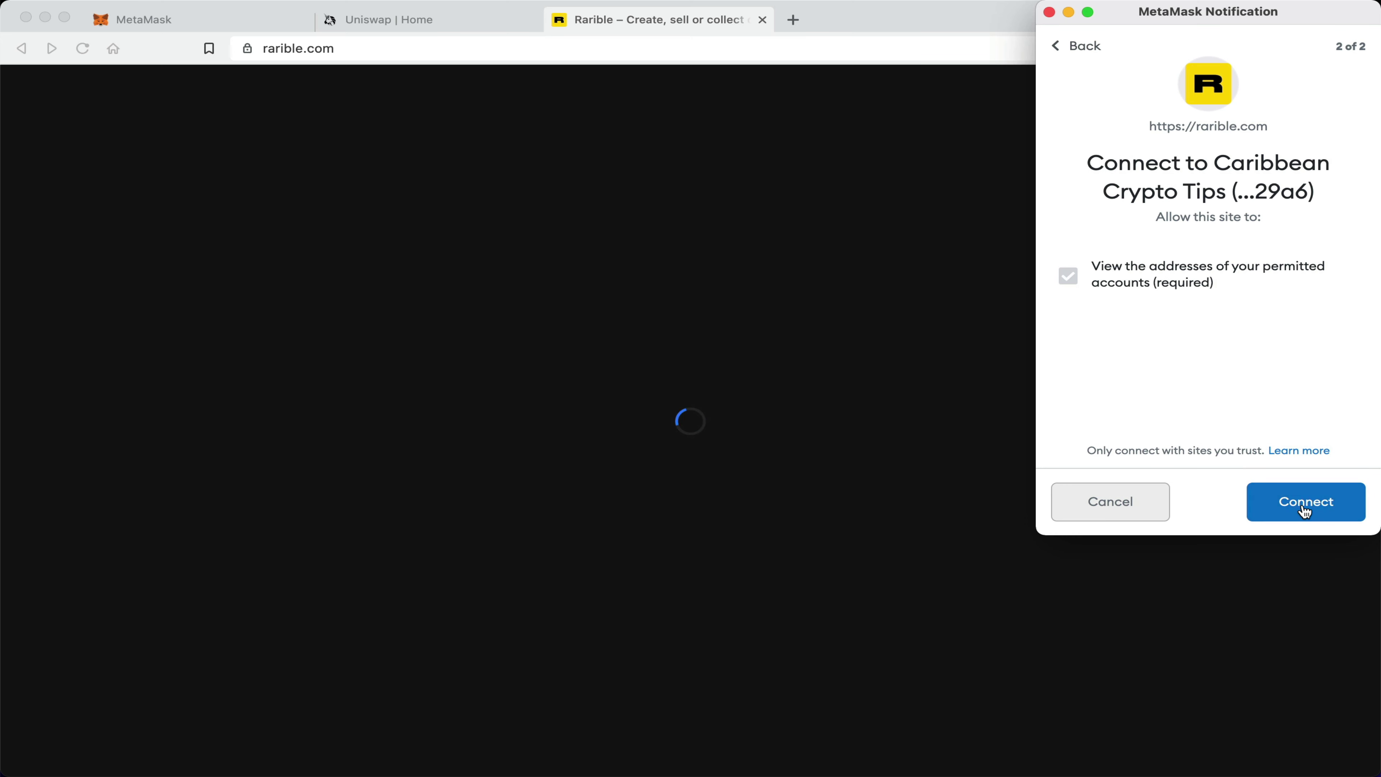
click(1305, 512)
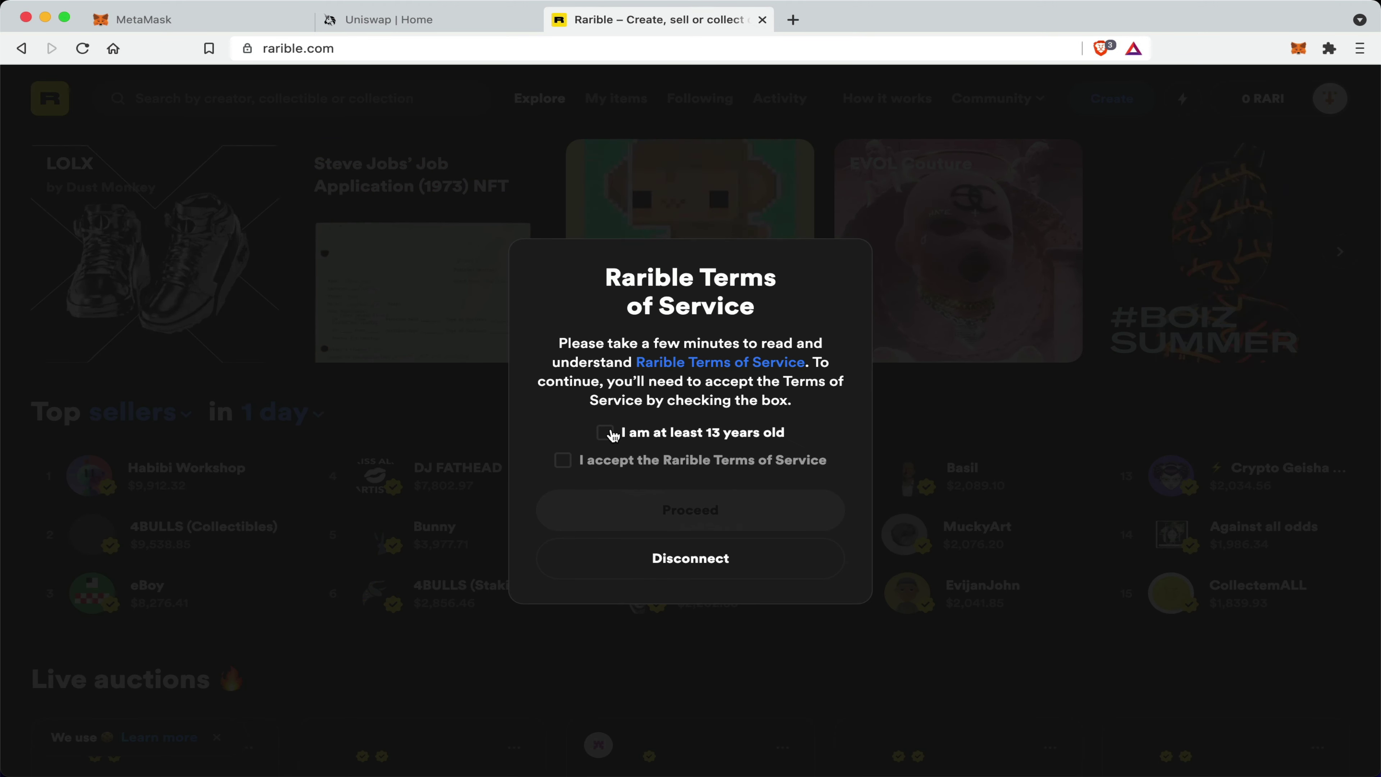
- Confirm being 13 or older, accept Rarible's Terms of Service, and proceed
click(606, 433)
click(564, 461)
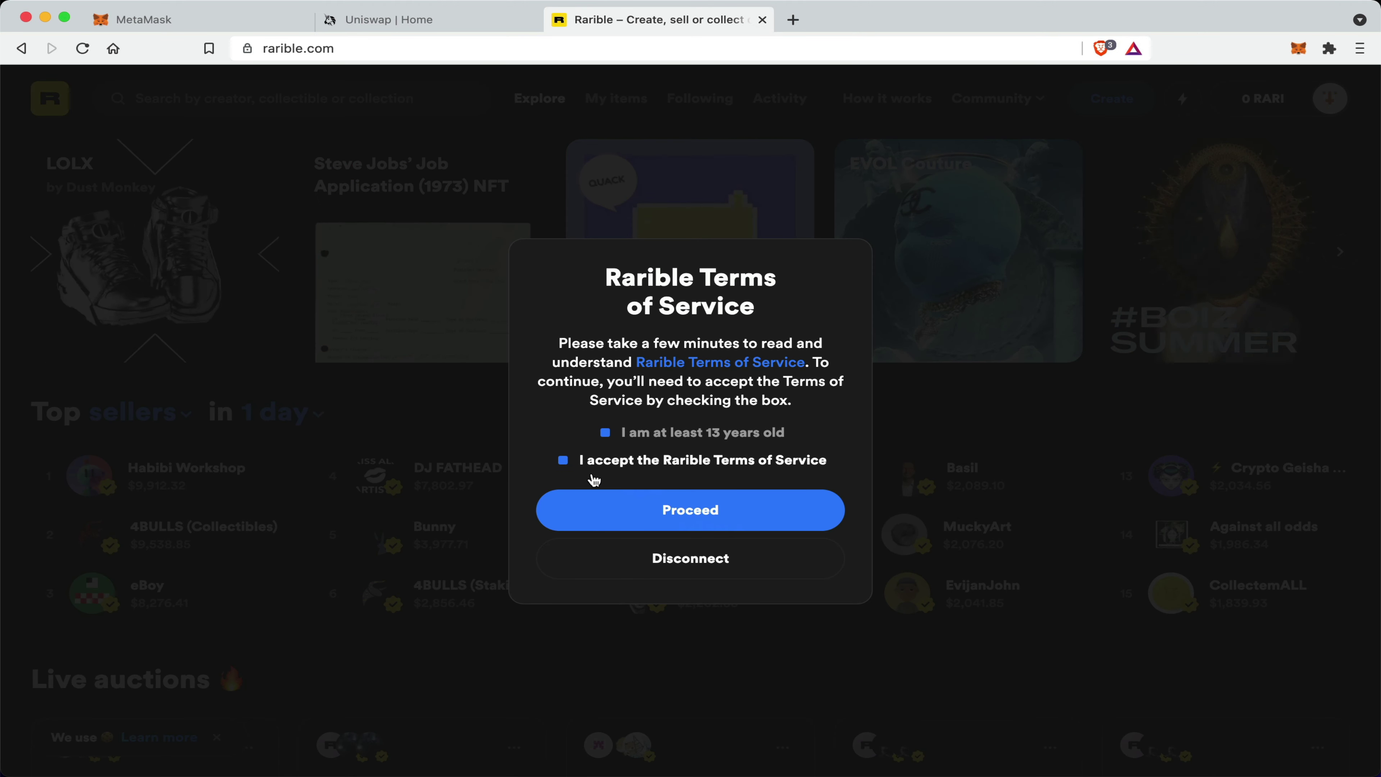
click(689, 517)
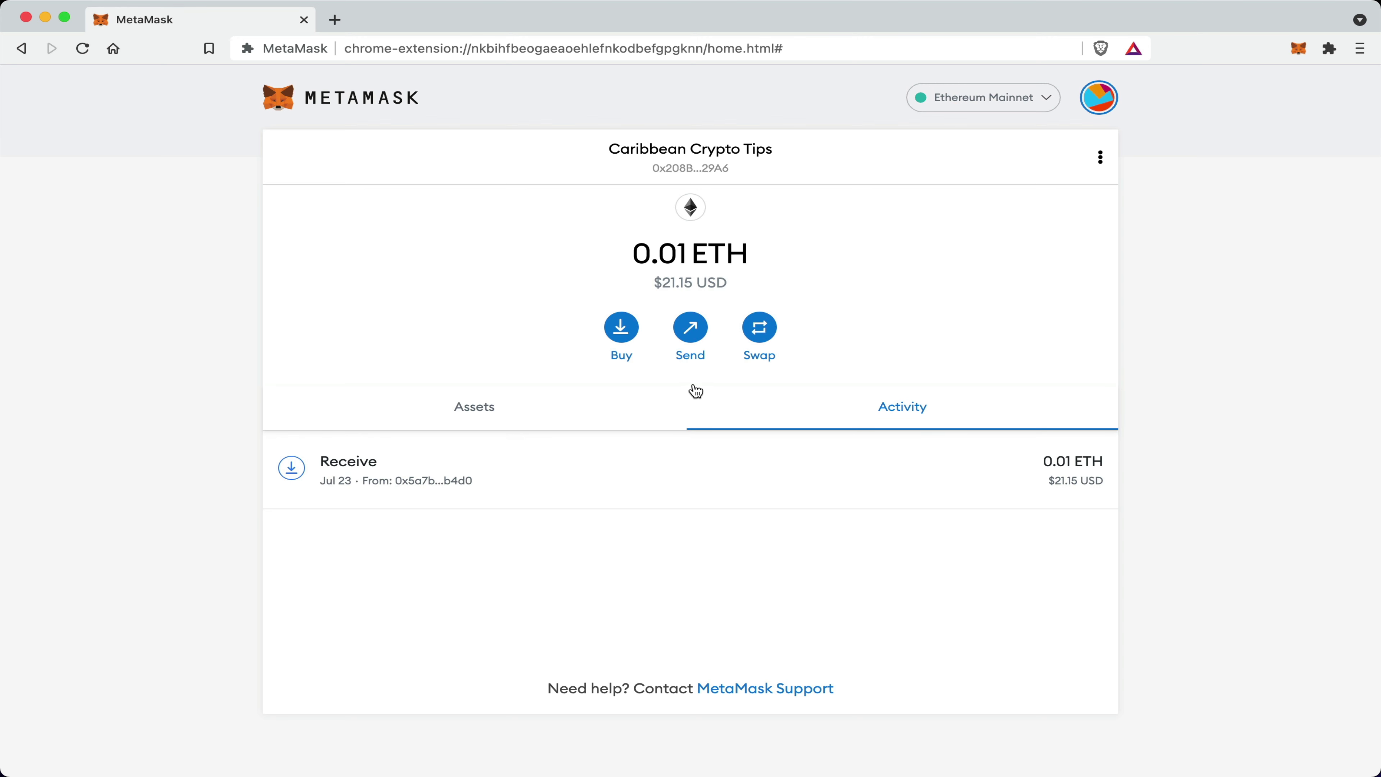
- Open a blank New Network form from MetaMask Settings > Networks
click(1101, 100)
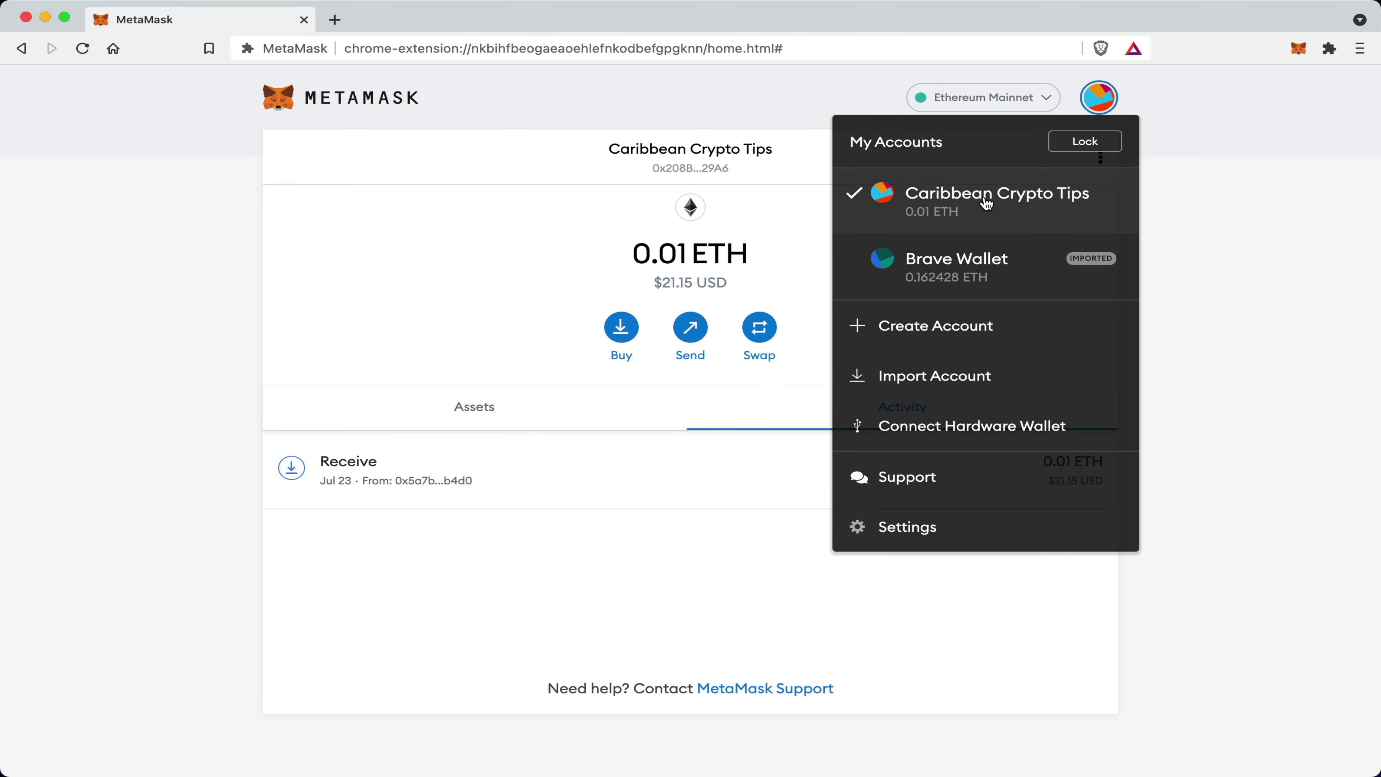
click(971, 527)
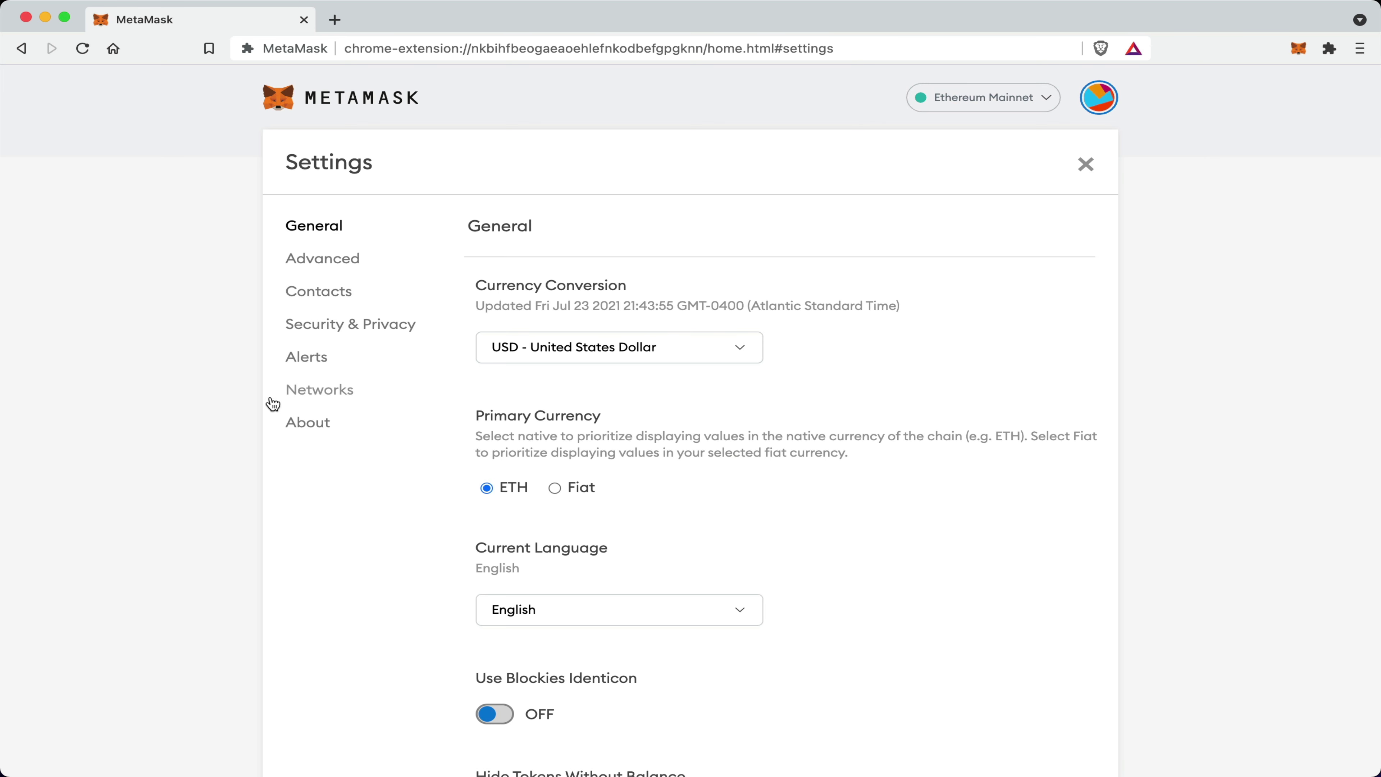
click(317, 398)
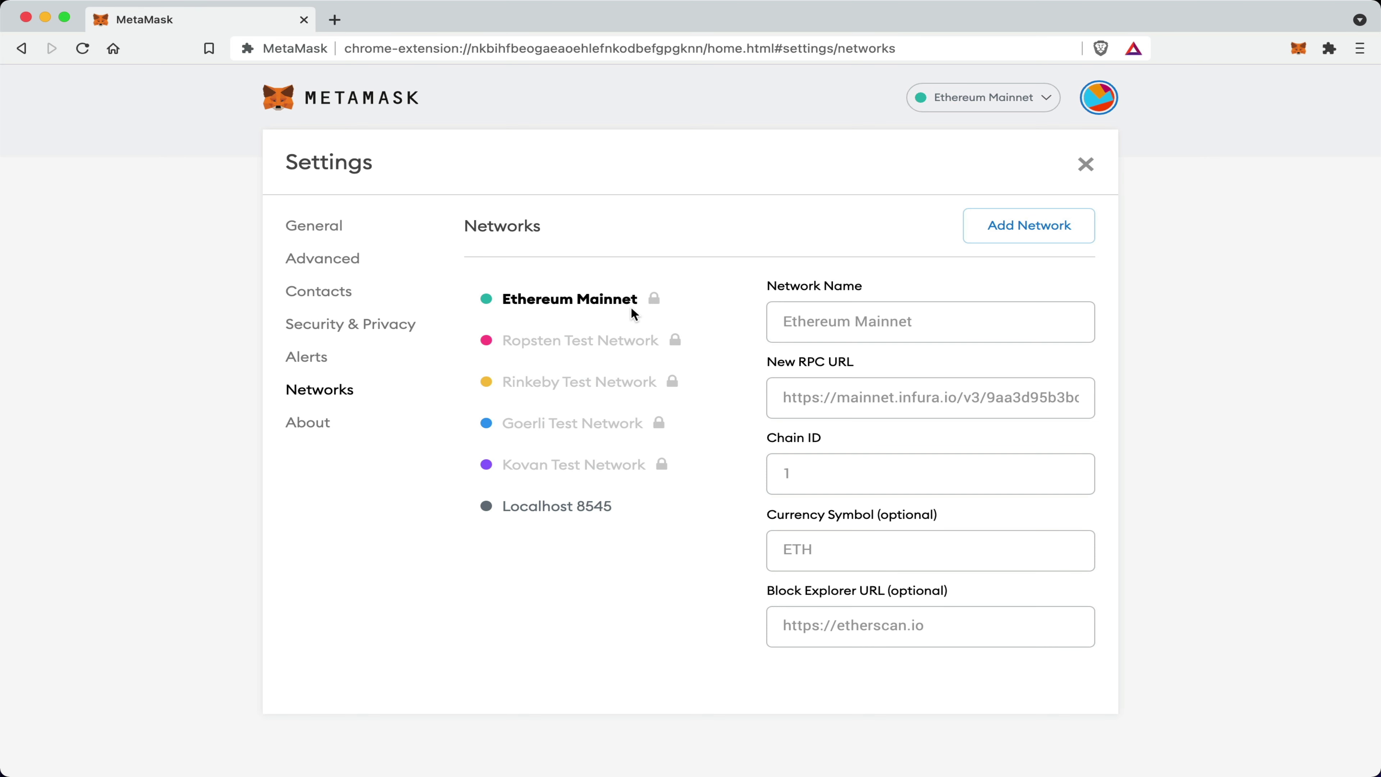
click(1018, 237)
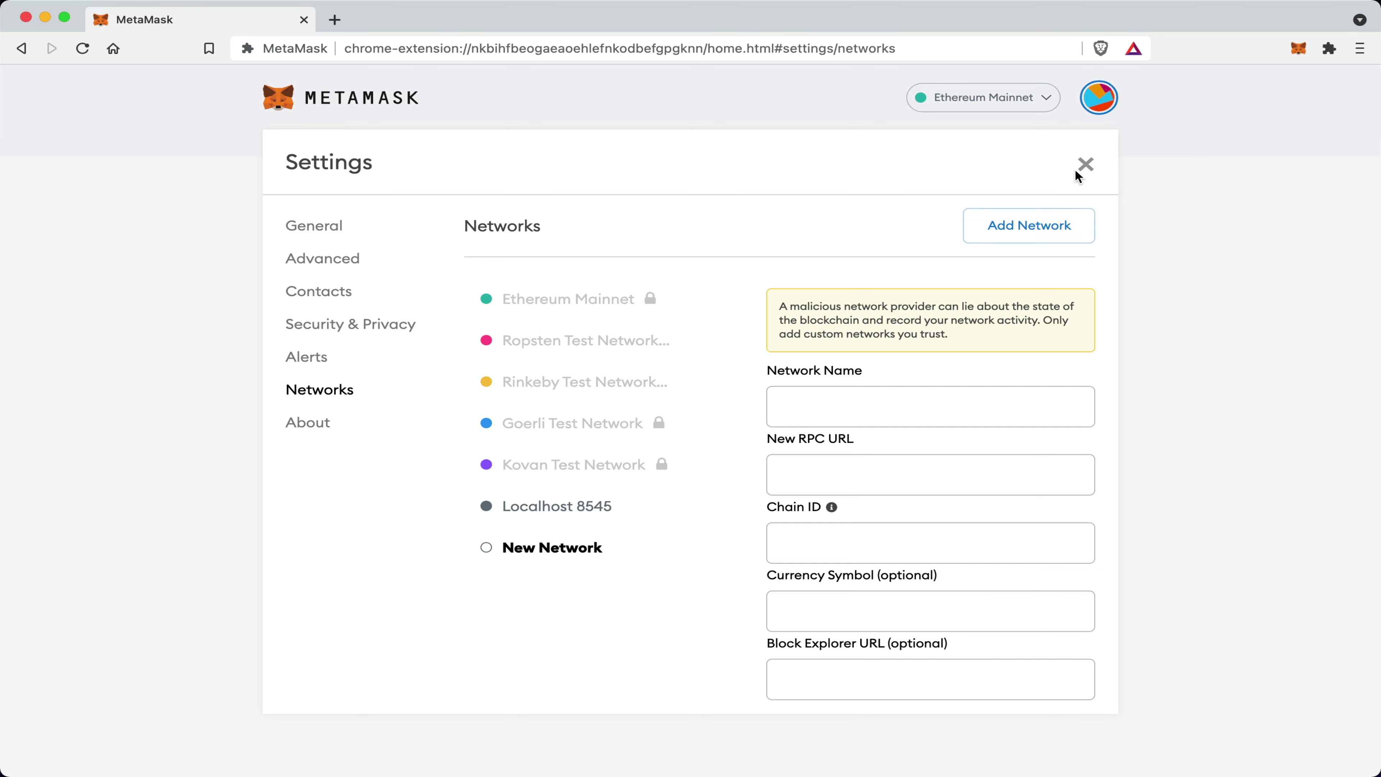
- Close Settings to return to the Caribbean Crypto Tips home showing 0.01 ETH
click(1085, 164)
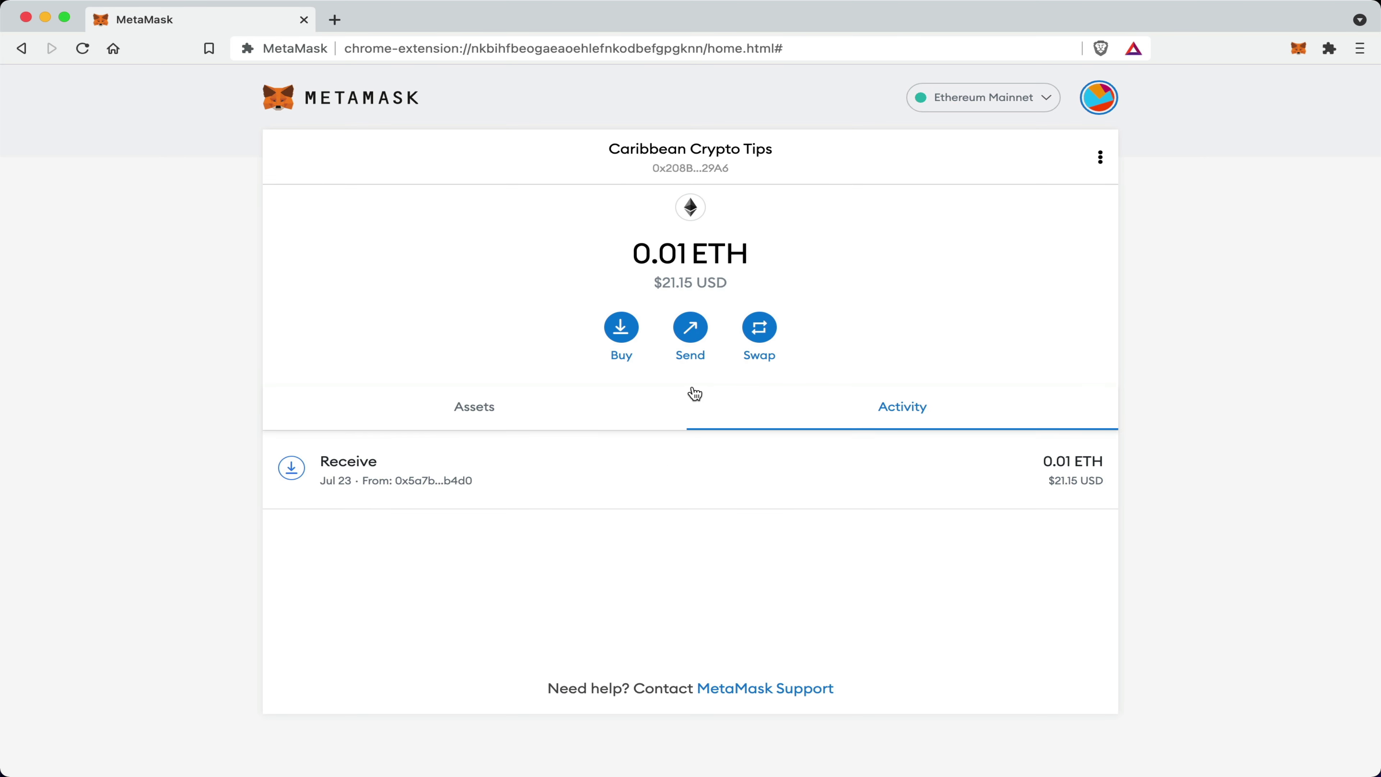